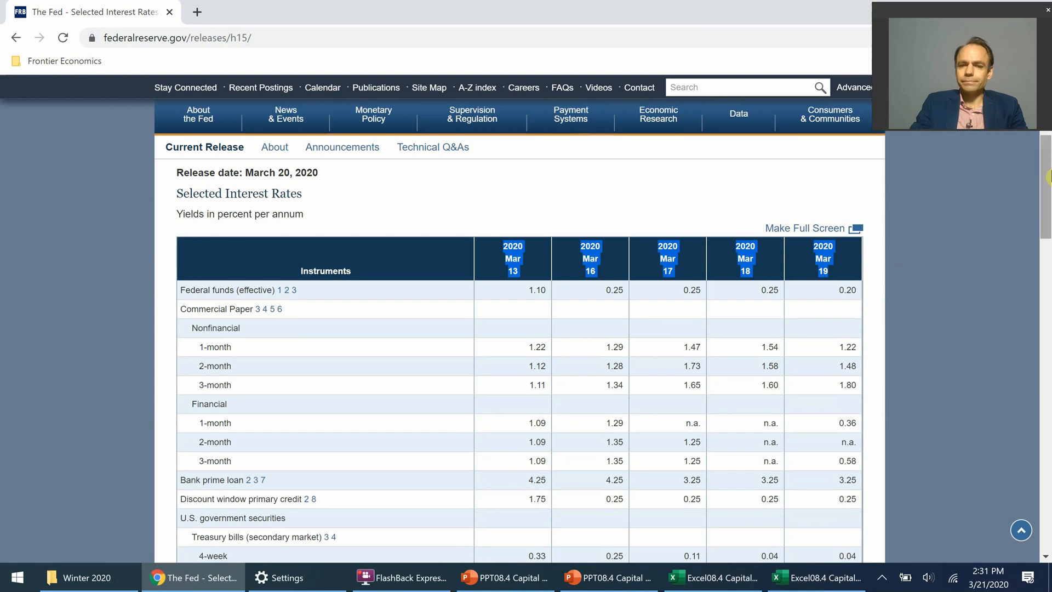
# Step: Look up the nominal 10-year Treasury constant maturity yield for March 19, 2020 in the Selected Interest Rates table
pyautogui.moveTo(1047, 176); pyautogui.dragTo(1048, 257)
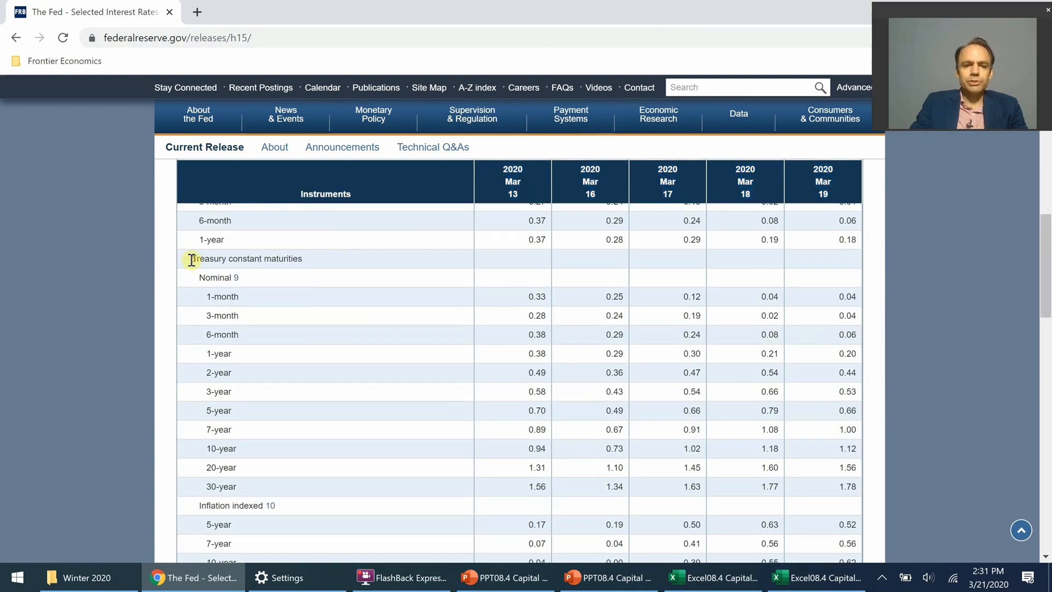
pyautogui.moveTo(189, 259); pyautogui.dragTo(308, 261)
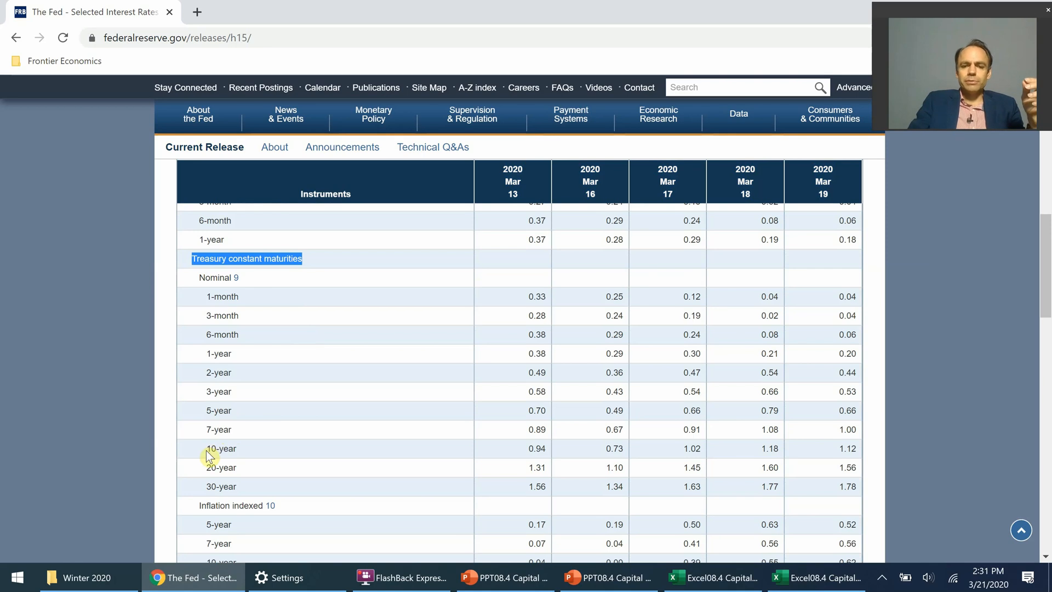
pyautogui.moveTo(207, 452); pyautogui.dragTo(282, 458)
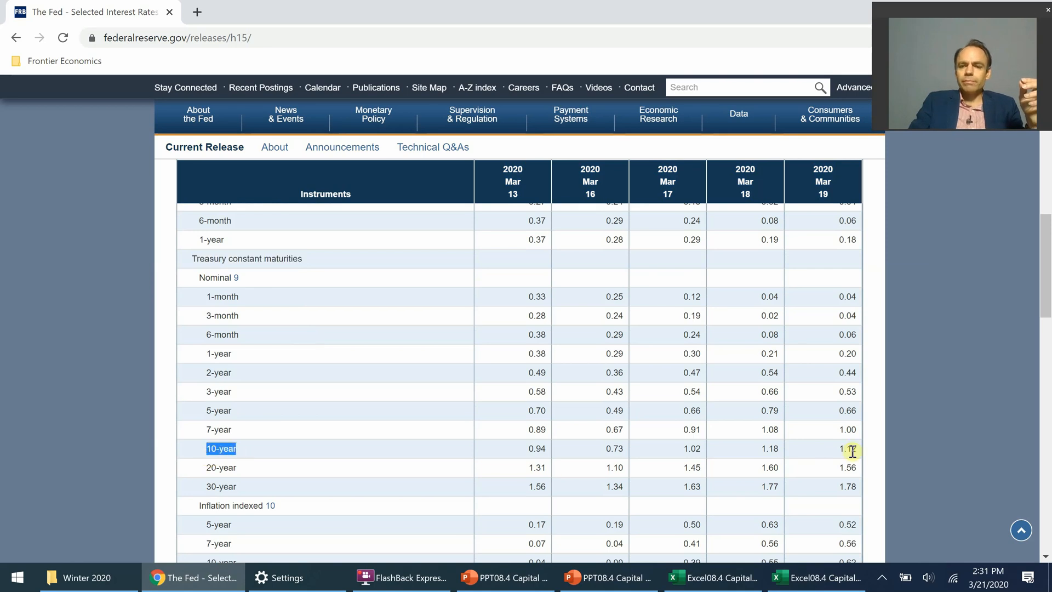
pyautogui.moveTo(857, 450); pyautogui.dragTo(837, 449)
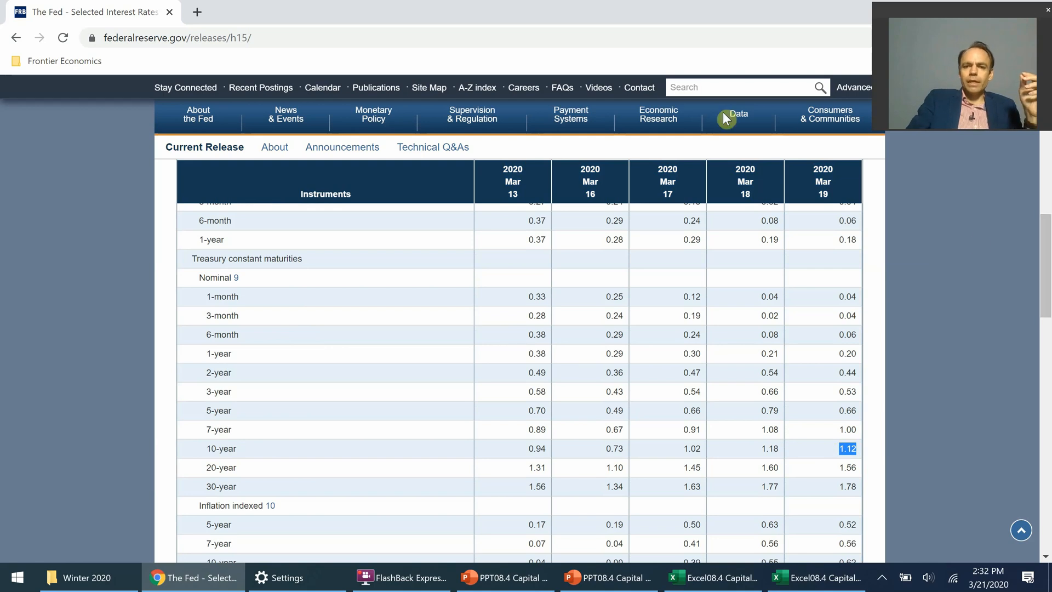
pyautogui.moveTo(736, 121)
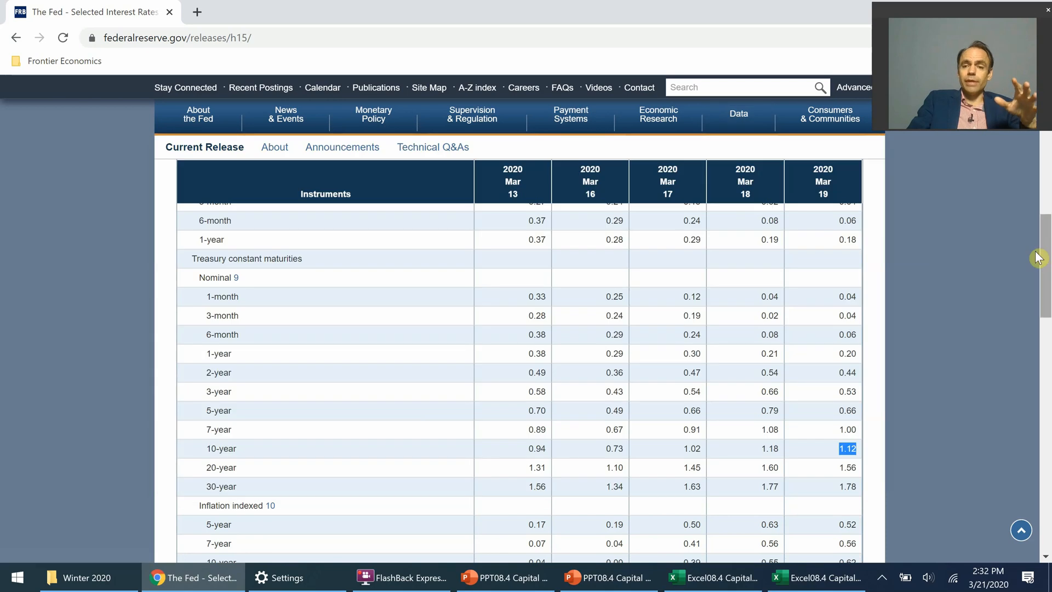
pyautogui.moveTo(1047, 291); pyautogui.dragTo(1047, 301)
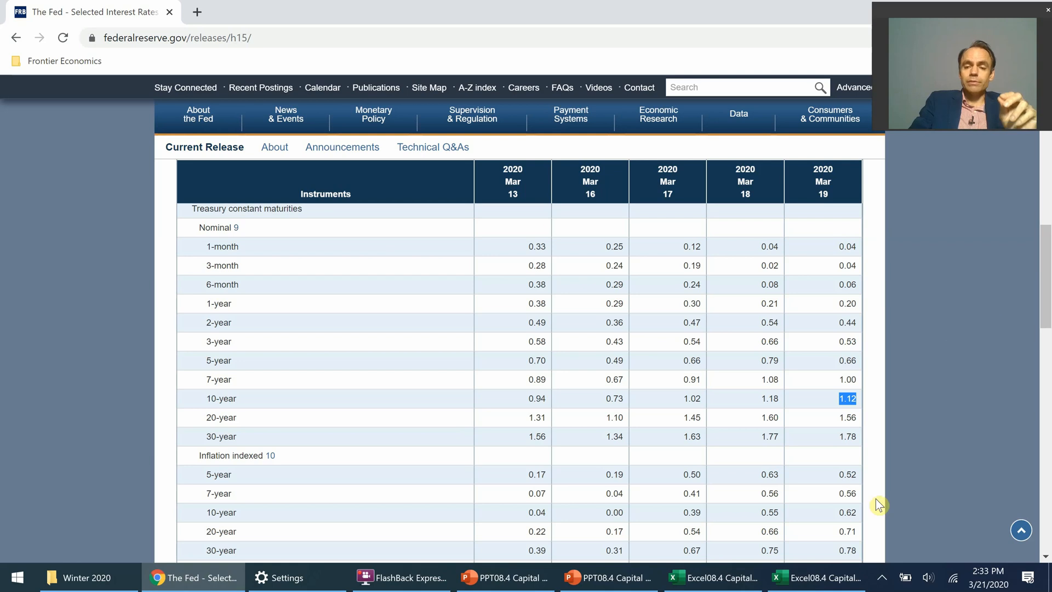
# Step: Switch to the Capital Asset Pricing Model workbook in Excel and set the Data sheet's magnification to 140%
pyautogui.click(795, 583)
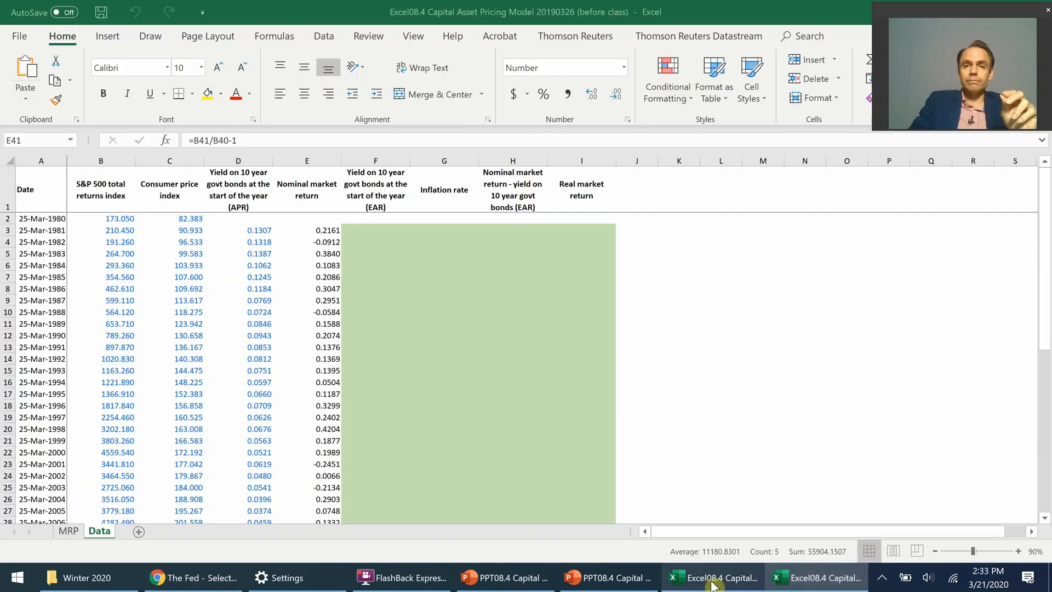
pyautogui.click(641, 299)
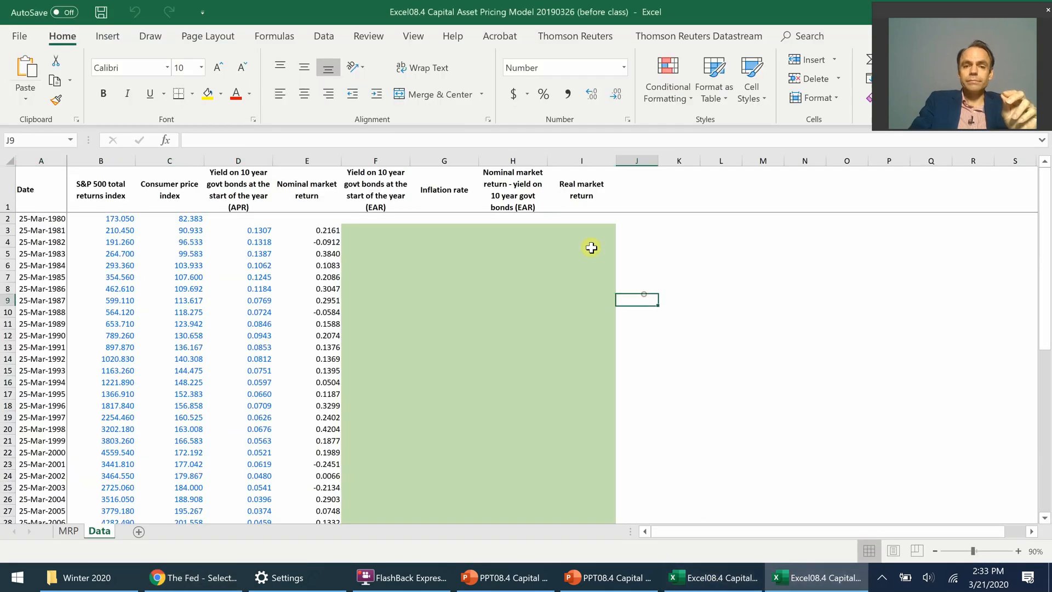
pyautogui.click(413, 36)
pyautogui.click(324, 74)
pyautogui.doubleClick(562, 314)
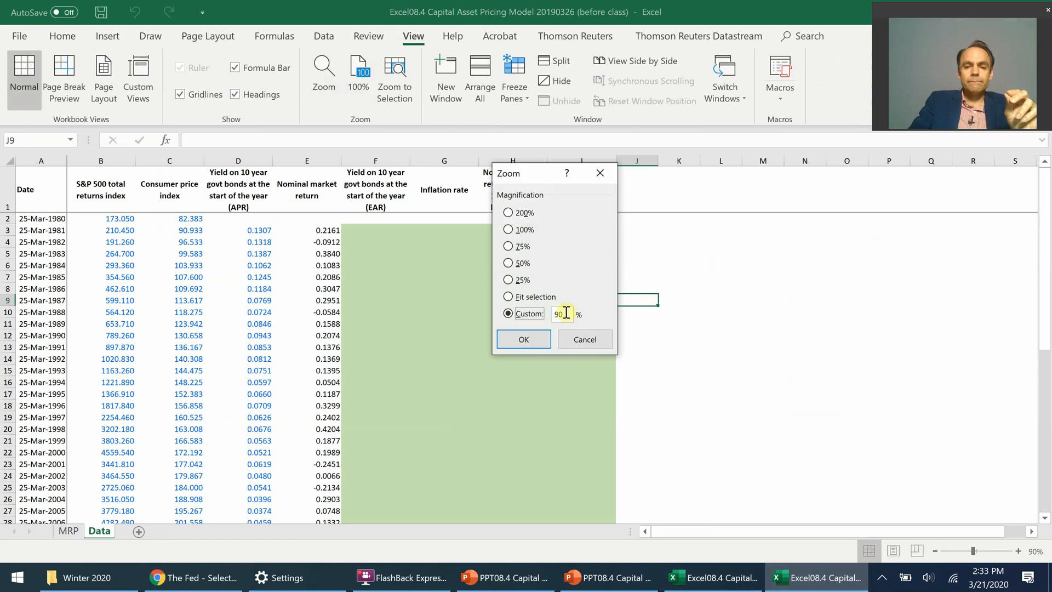
pyautogui.write('140')
pyautogui.press('Return')
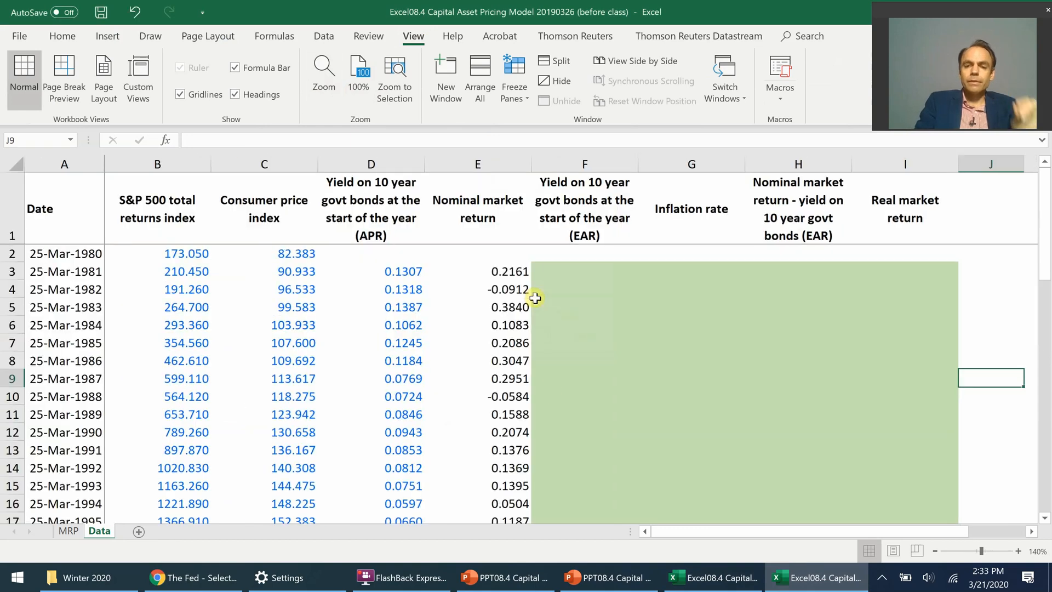
# Step: Enter the note "Effective annual rate = (1 + Periodic rate)^Number of periods in a year - 1" in cell K9
pyautogui.press('Right')
pyautogui.press('Right')
pyautogui.press('Right')
pyautogui.press('Right')
pyautogui.press('Right')
pyautogui.press('Right')
pyautogui.press('Right')
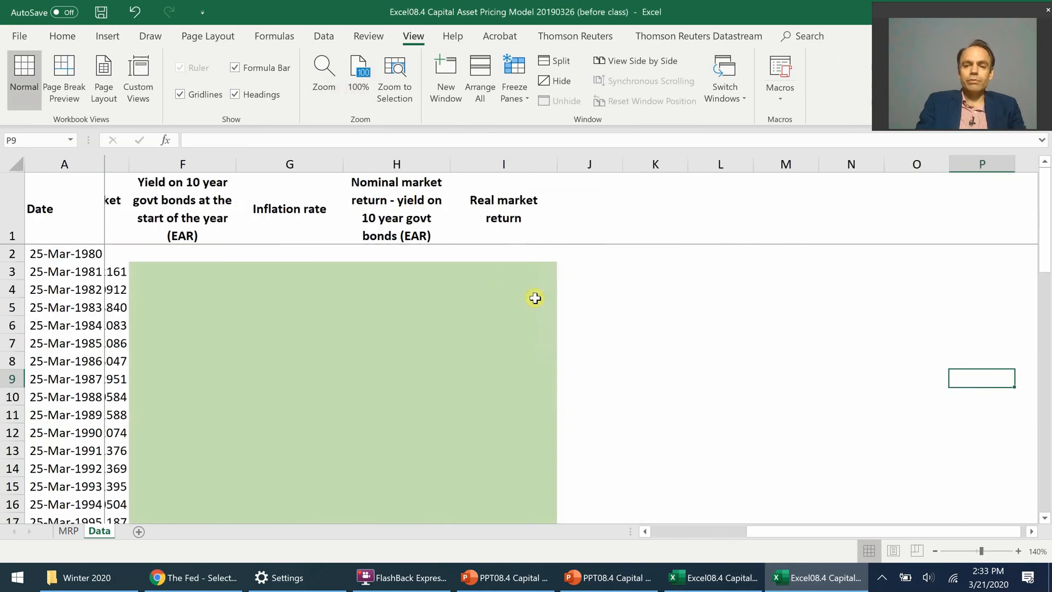
pyautogui.press('Left')
pyautogui.press('Left')
pyautogui.press('Left')
pyautogui.press('Left')
pyautogui.press('Left')
pyautogui.press('Left')
pyautogui.write('Effectivr a')
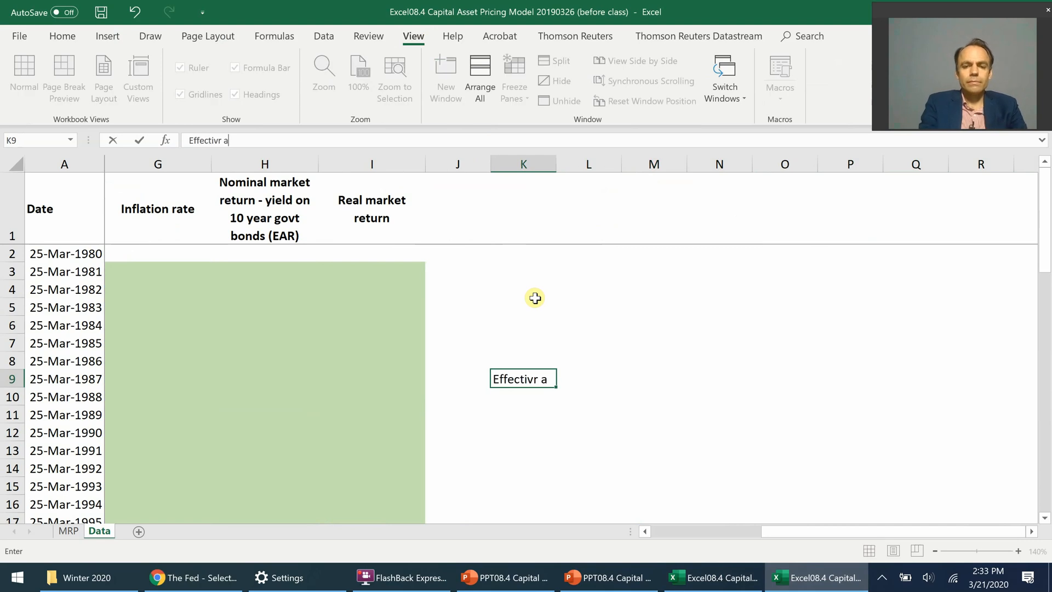
pyautogui.press('BackSpace')
pyautogui.press('BackSpace')
pyautogui.press('BackSpace')
pyautogui.press('BackSpace')
pyautogui.write('ve annua')
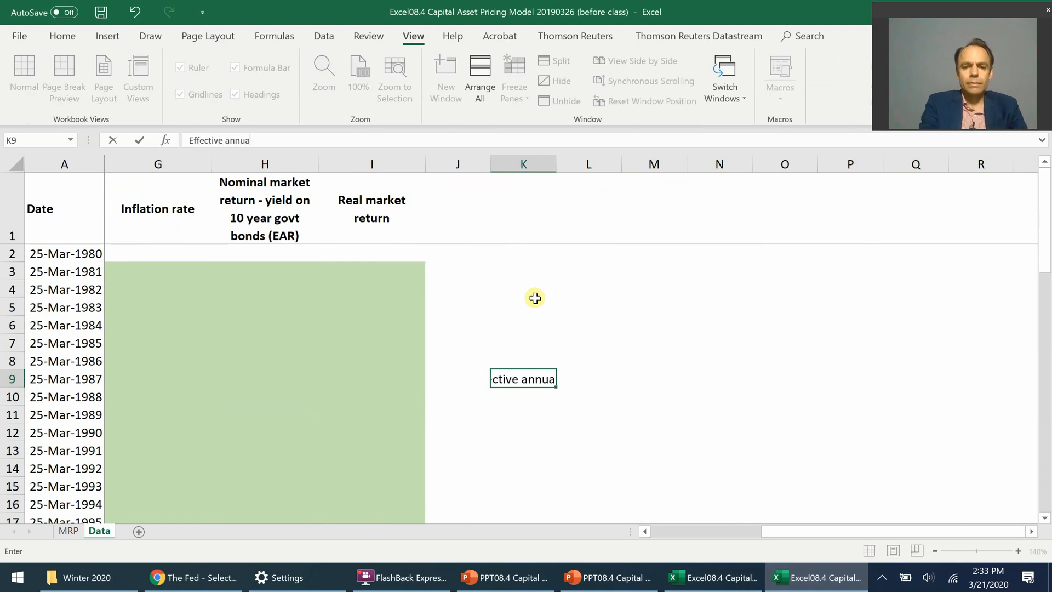
pyautogui.write('l rate = (1')
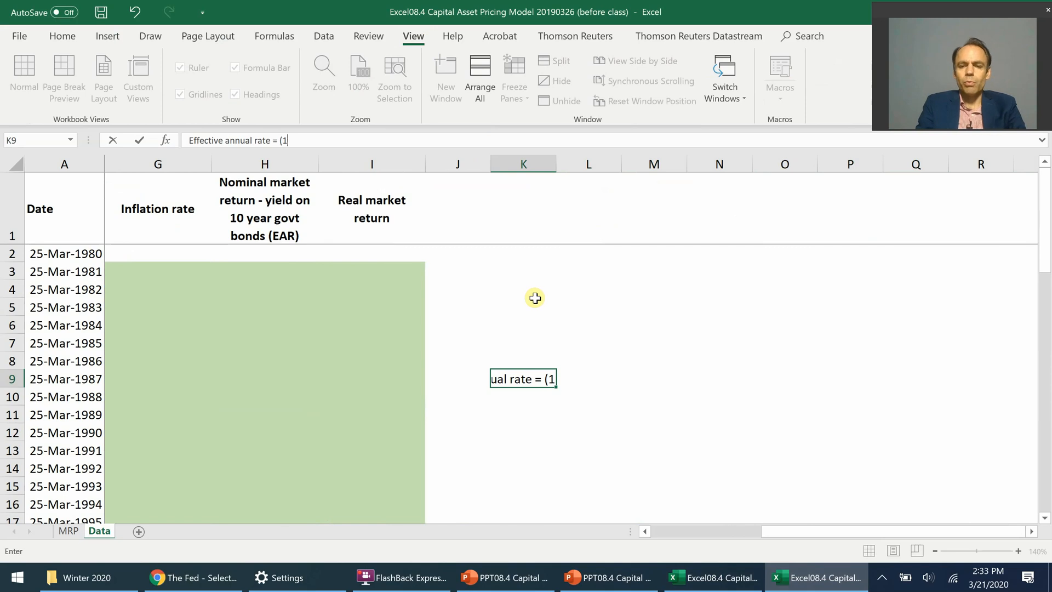
pyautogui.write(' + Period')
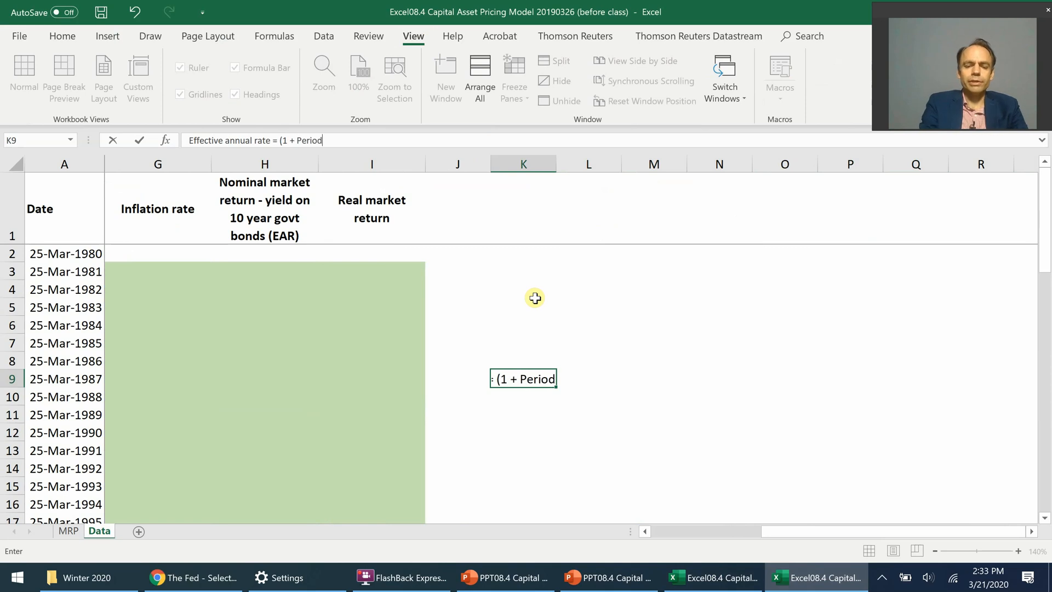
pyautogui.write('ic rate)')
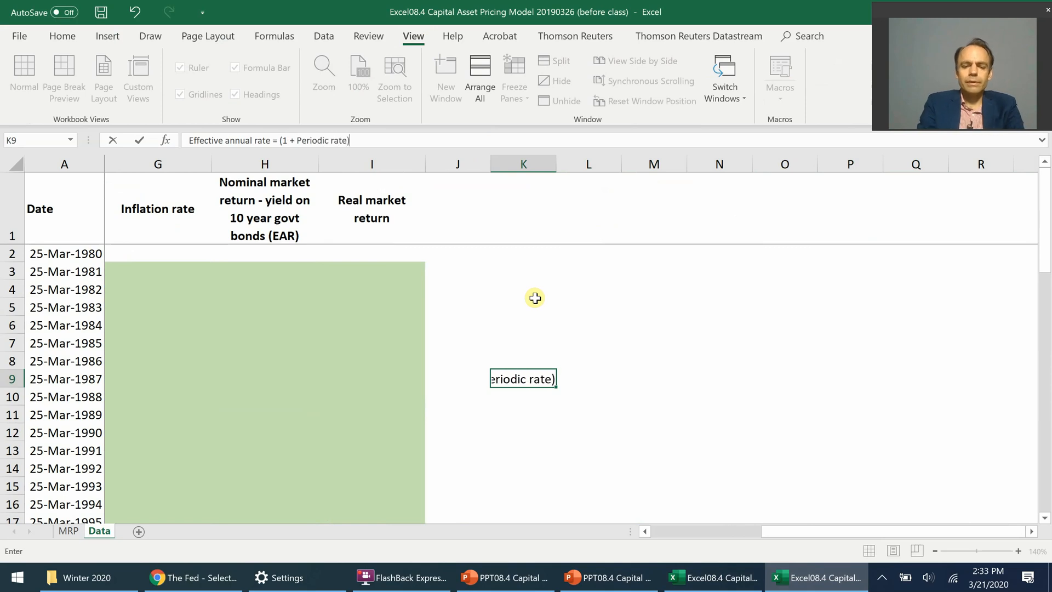
pyautogui.write('^N')
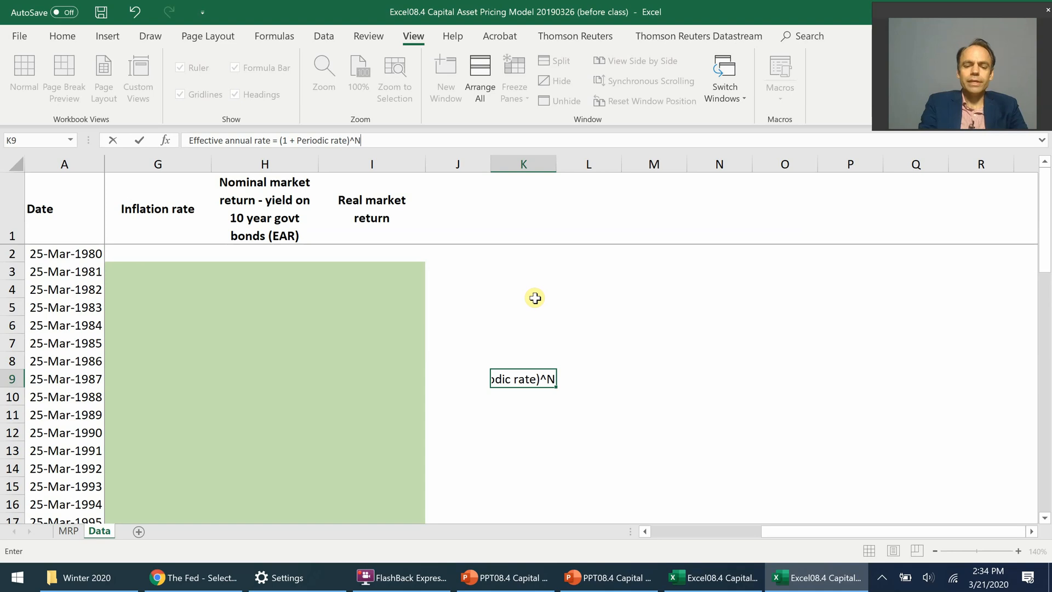
pyautogui.write('umber of per')
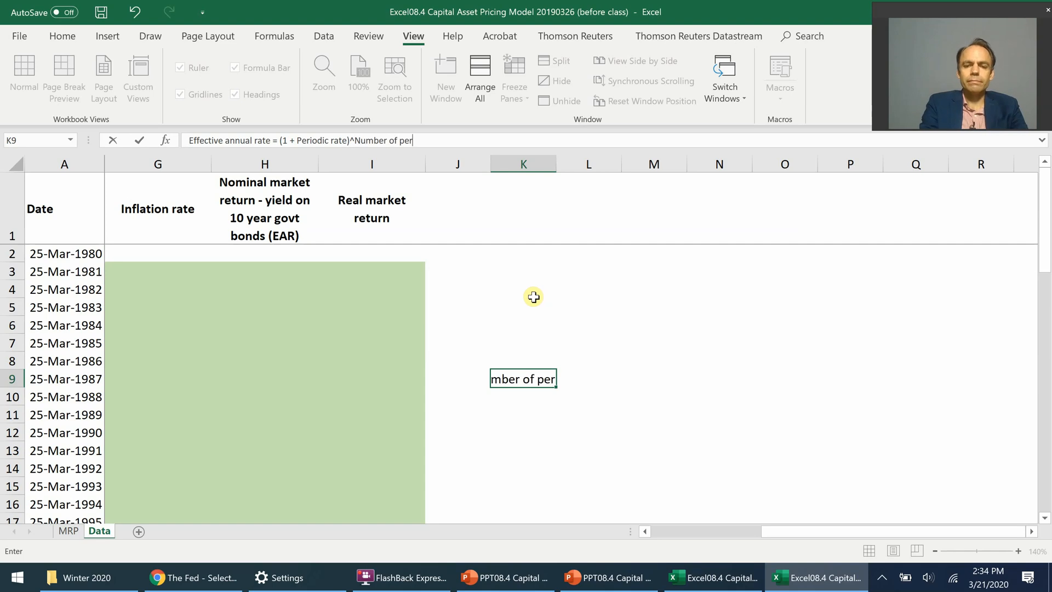
pyautogui.write('iods in a ye')
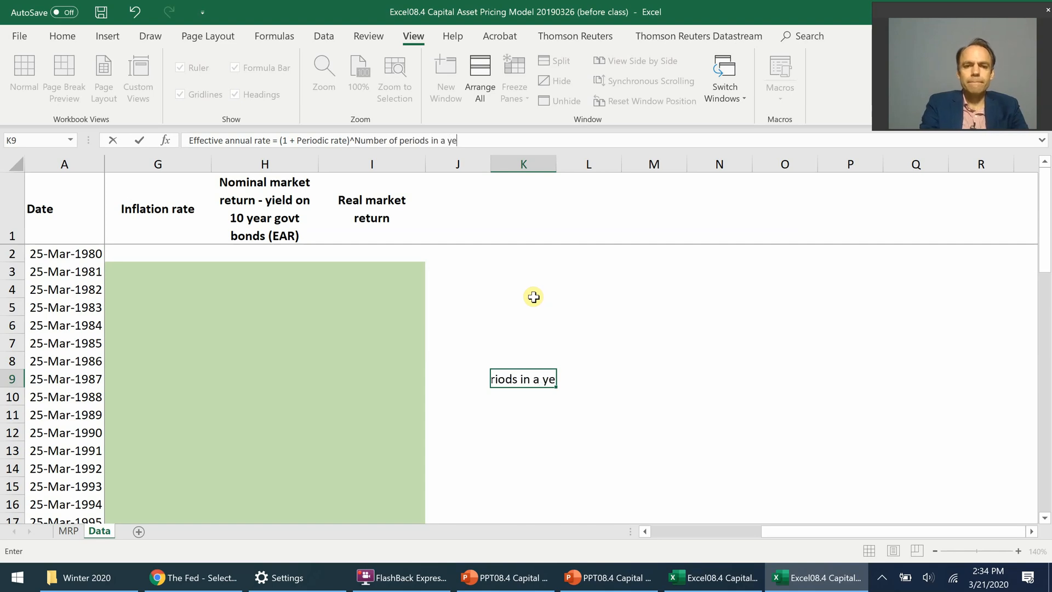
pyautogui.write('ar - 1')
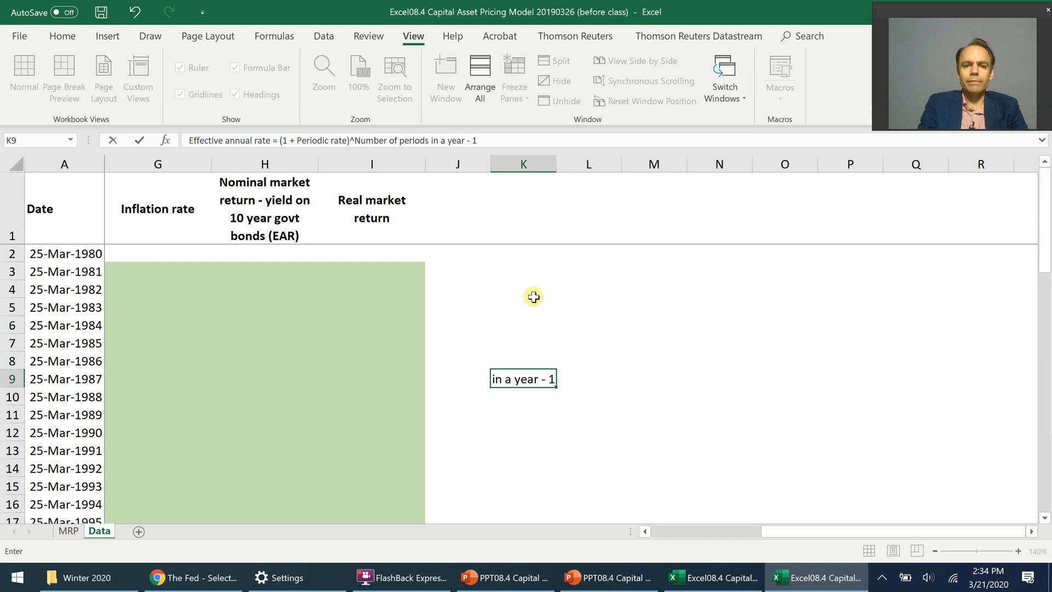
pyautogui.hotkey('ctrl', 'Return')
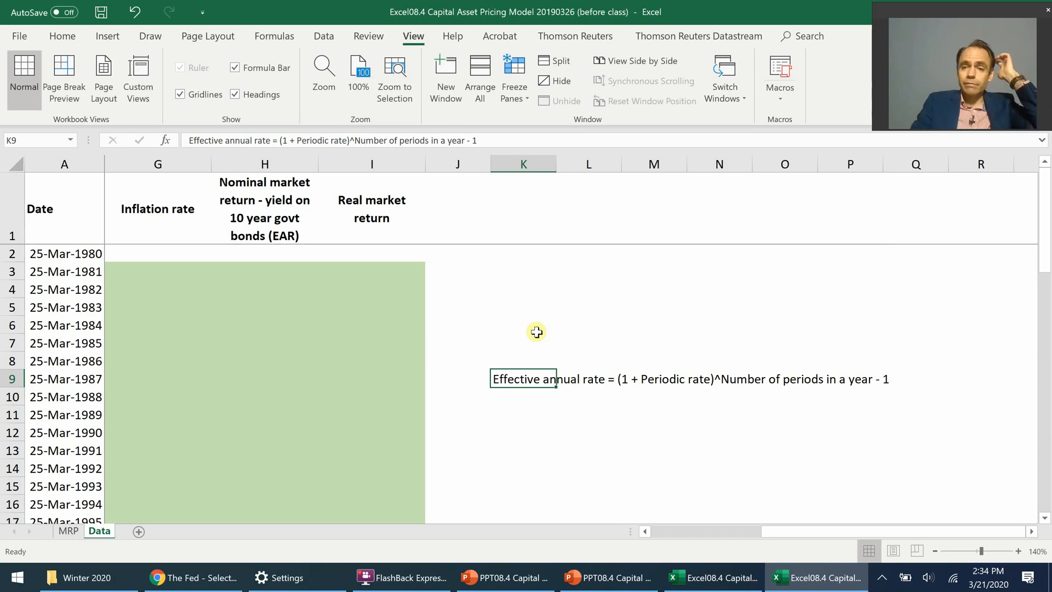
# Step: Enter "Periodic rate = Annual percentage rate / number of periods in a year = 1.12%/2 = 0.56%" in cell K10
pyautogui.click(524, 398)
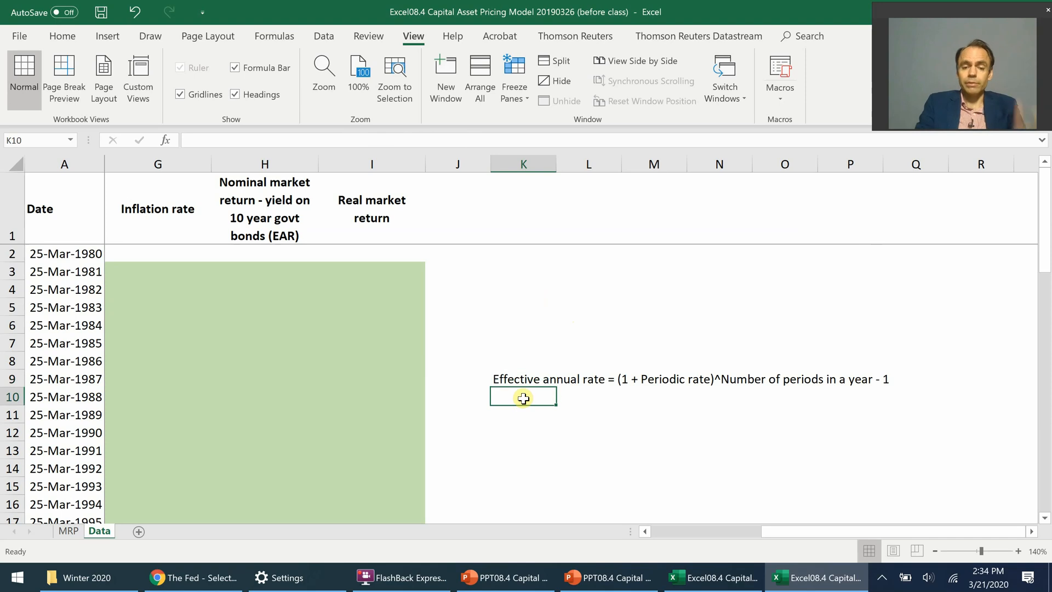
pyautogui.write('Period')
pyautogui.write('ic ra')
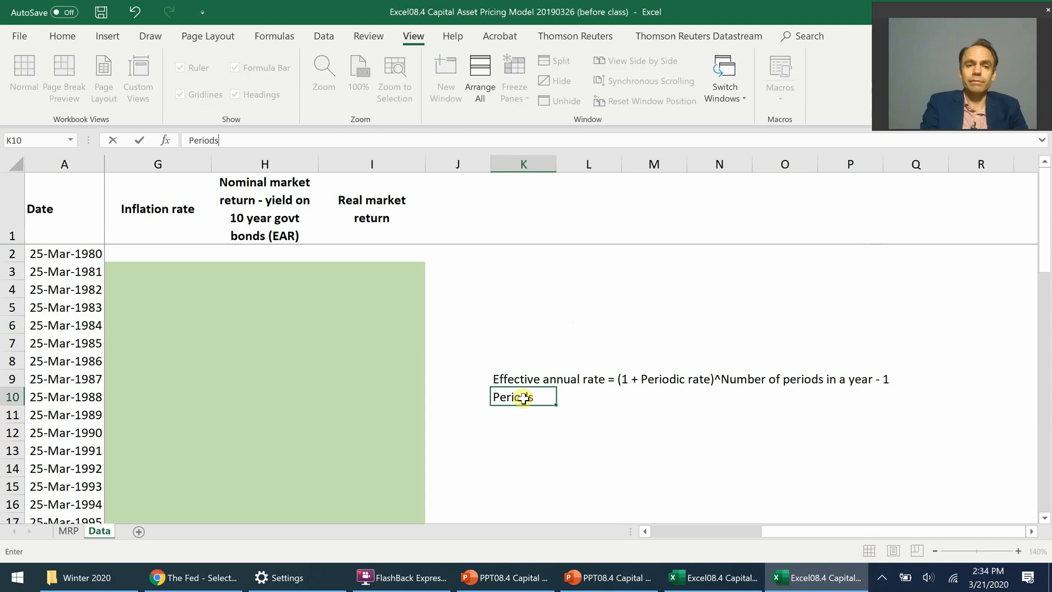
pyautogui.write('te')
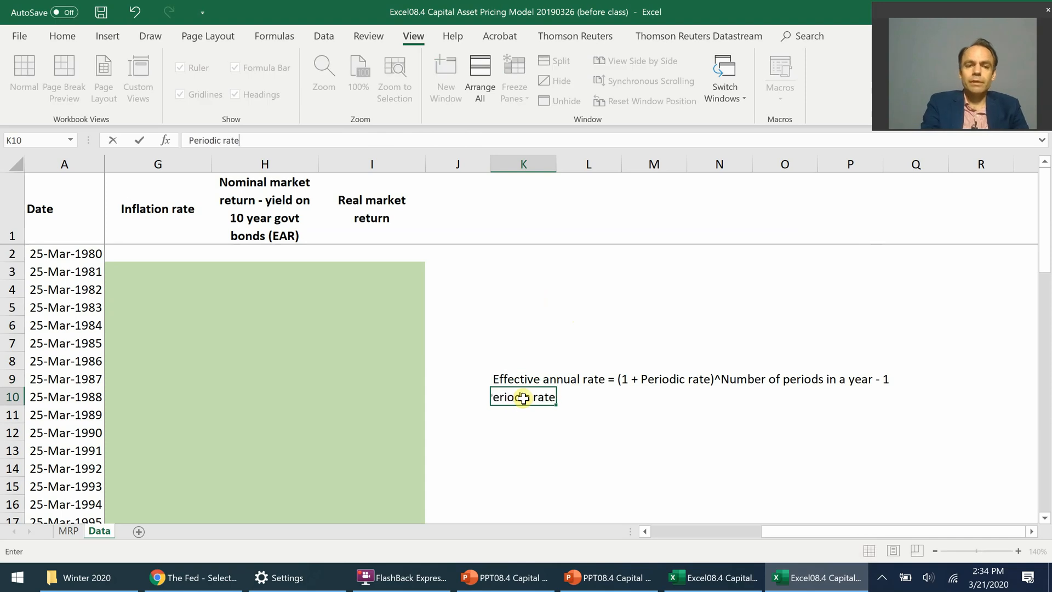
pyautogui.write(' = Anmnual')
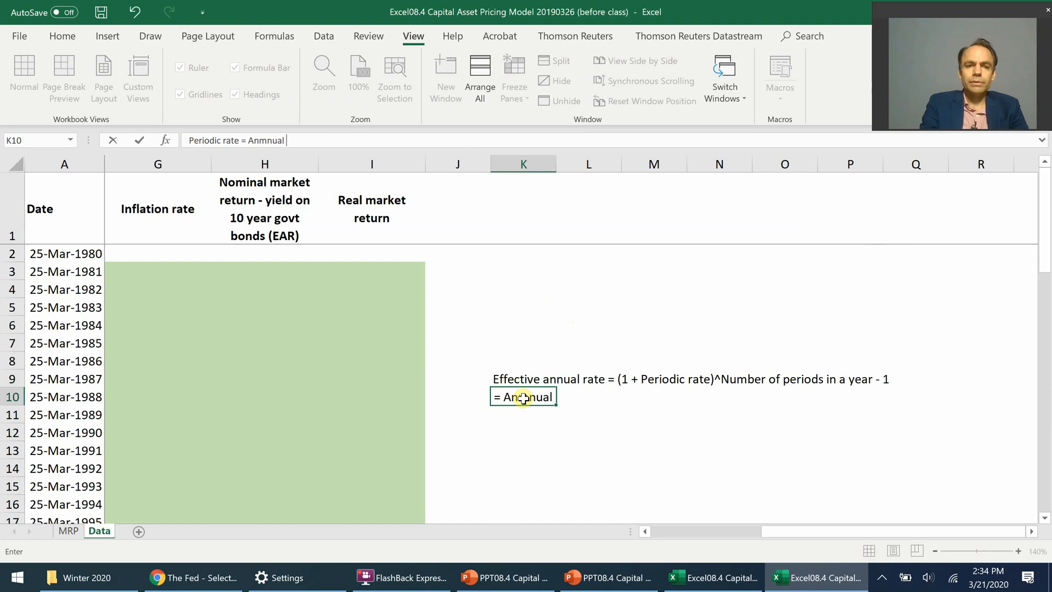
pyautogui.press('BackSpace')
pyautogui.press('BackSpace')
pyautogui.press('BackSpace')
pyautogui.press('BackSpace')
pyautogui.press('BackSpace')
pyautogui.write('nual percentag')
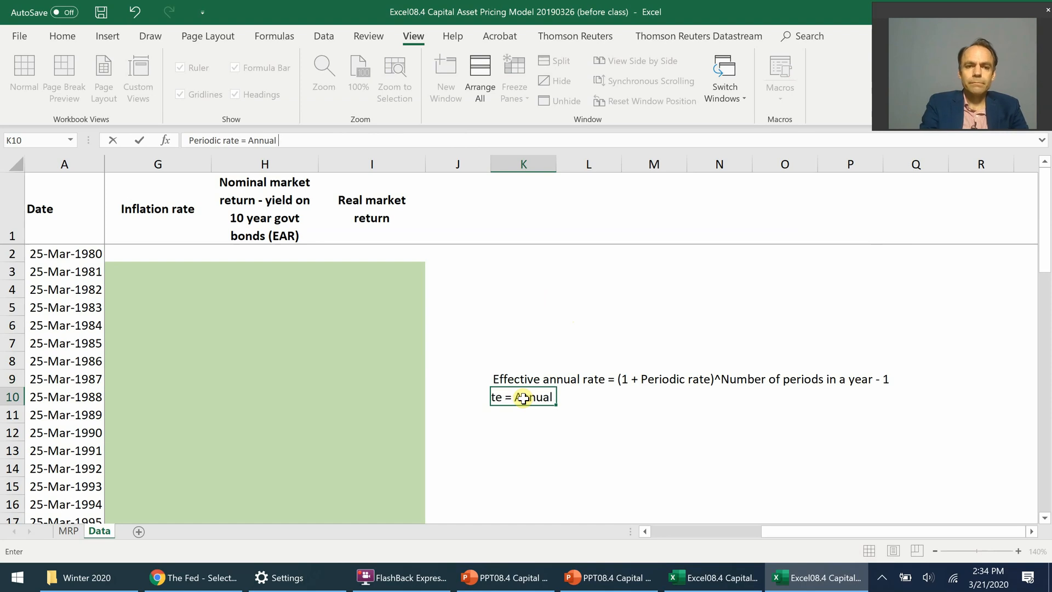
pyautogui.write('e rate')
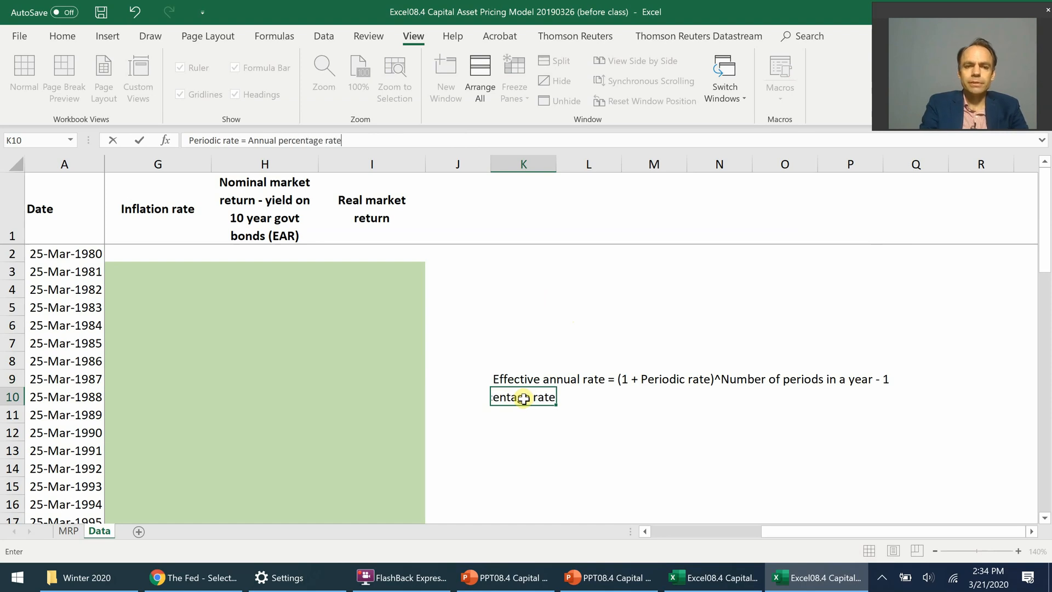
pyautogui.write(' / nu')
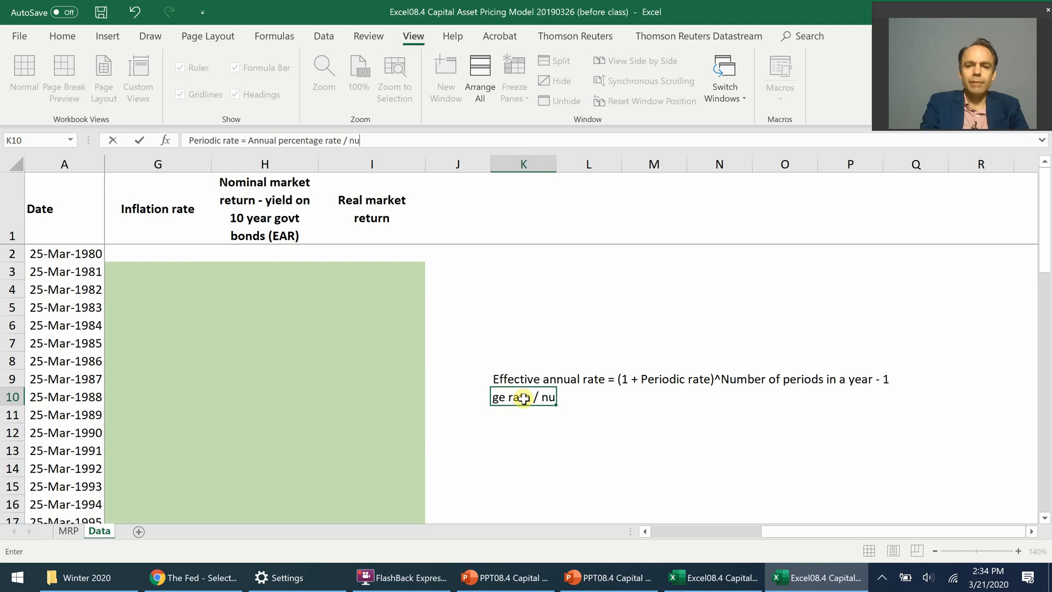
pyautogui.write('mber of periods in a year = ')
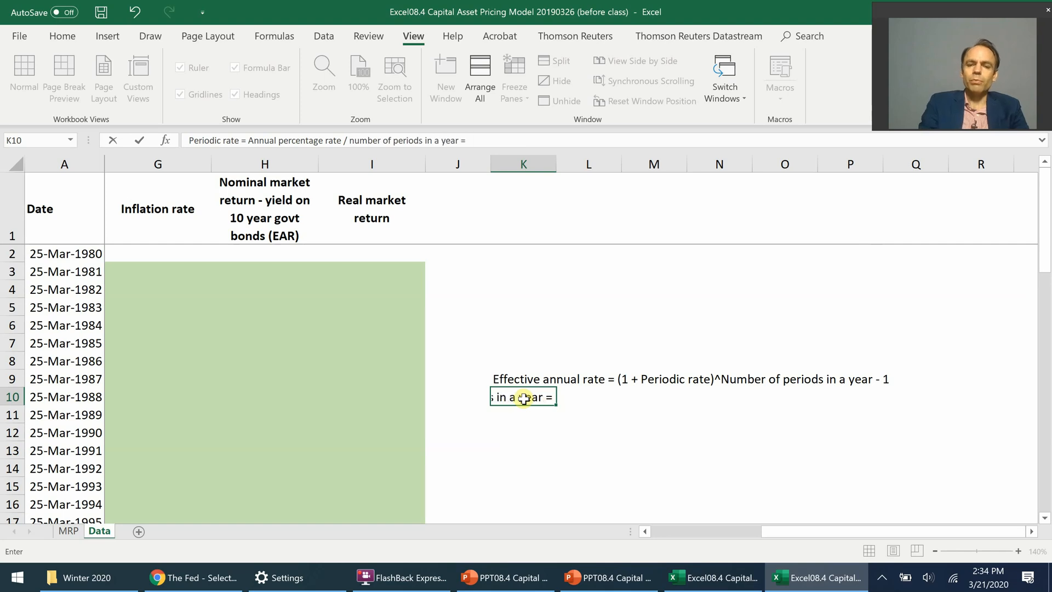
pyautogui.write('1.12%')
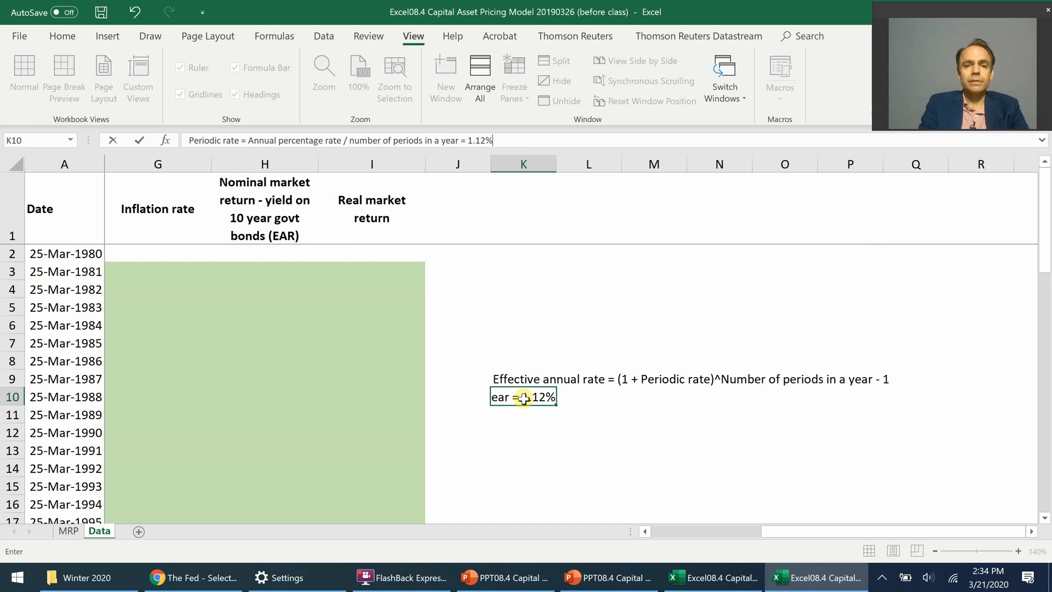
pyautogui.write('/2 ')
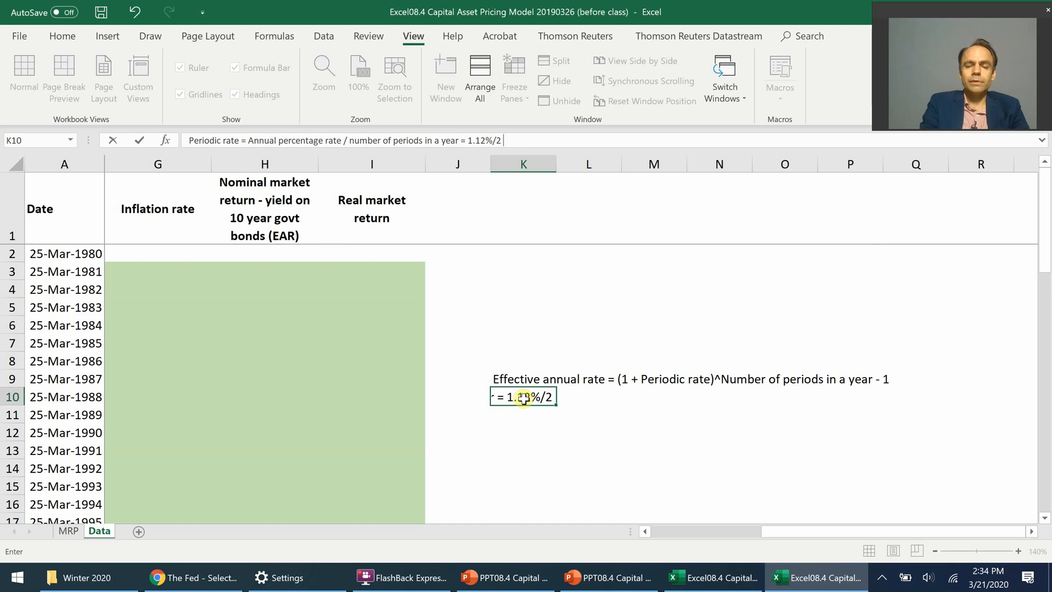
pyautogui.write('= 0.56%')
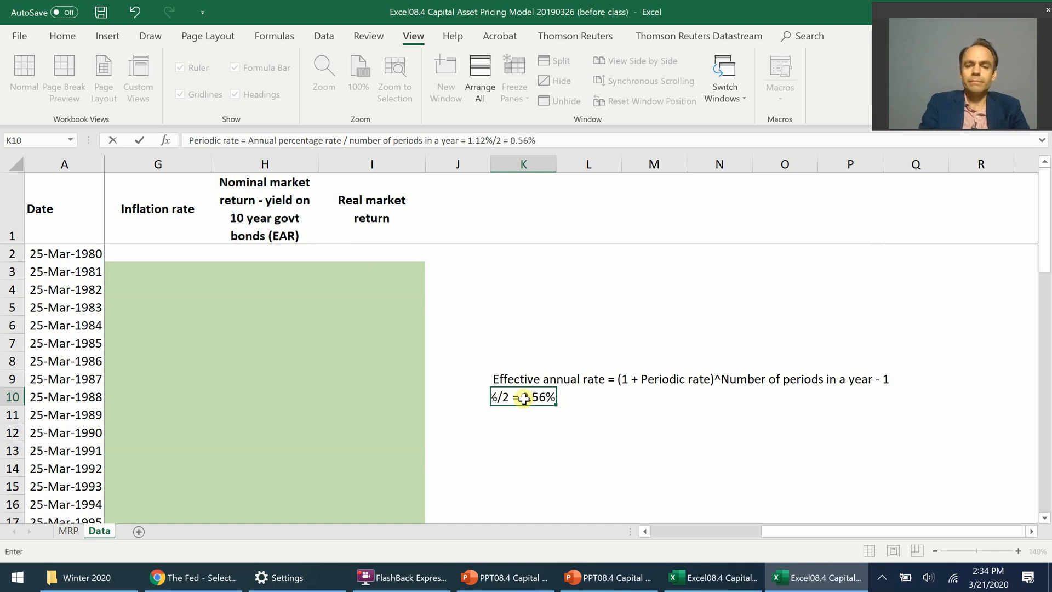
pyautogui.hotkey('ctrl', 'Return')
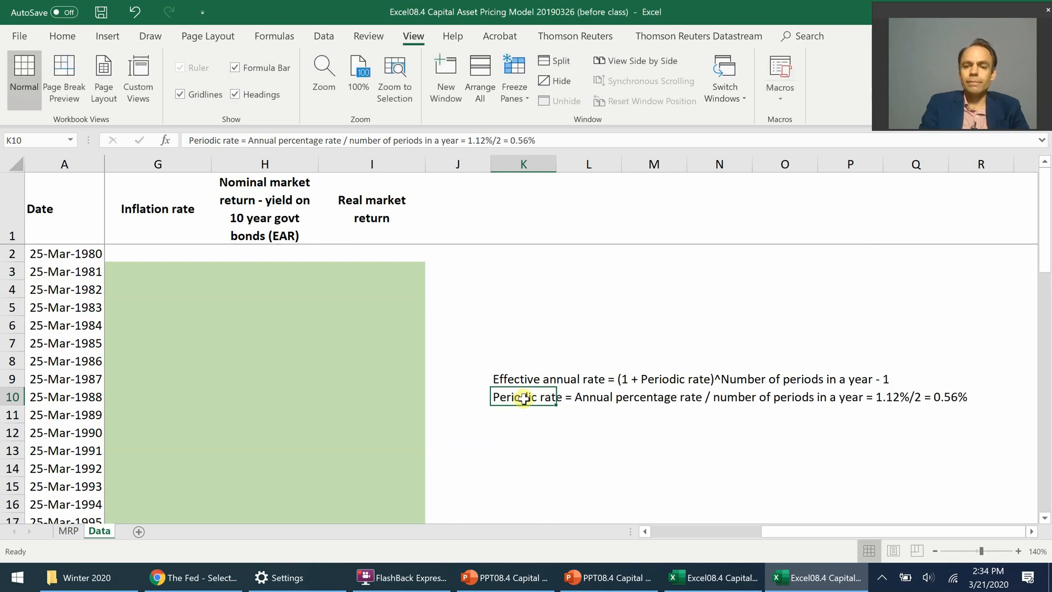
# Step: Enter the label "Annual percentage rate" in cell K11 and the value 1.12% in cell M11
pyautogui.press('Return')
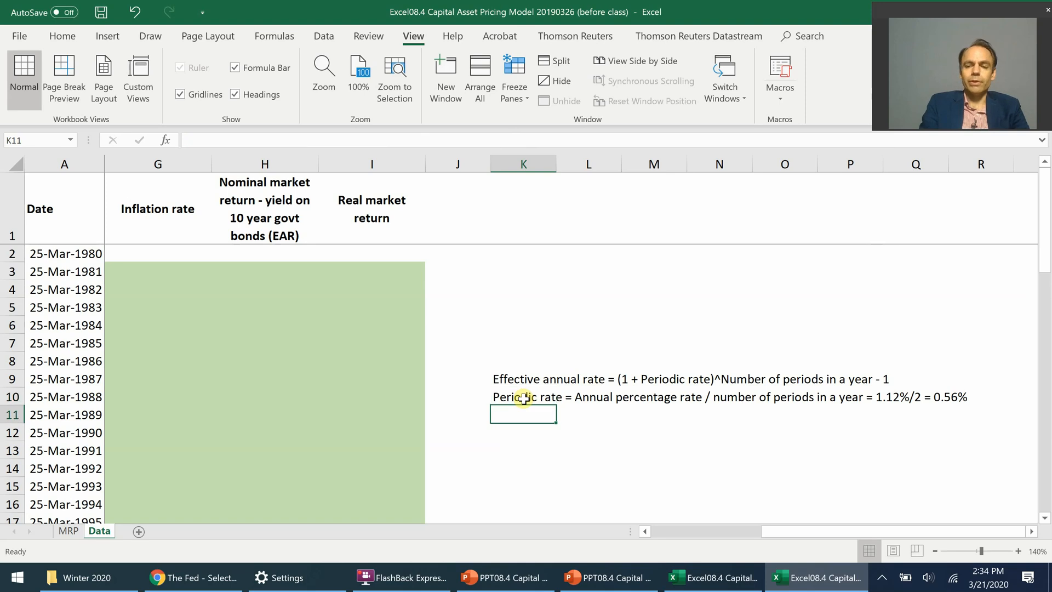
pyautogui.write('A')
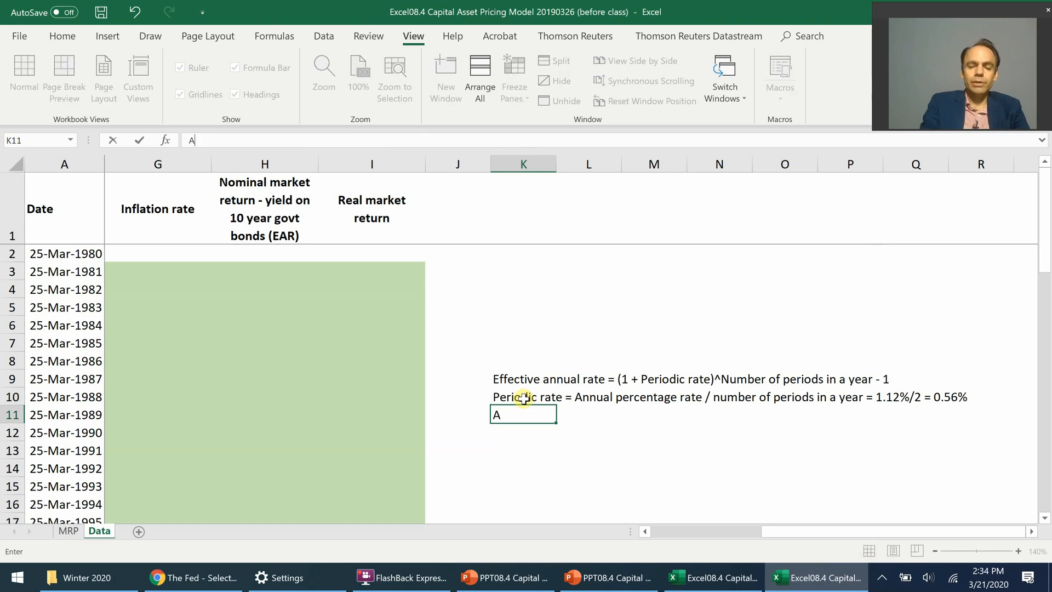
pyautogui.write('nnual percenta g')
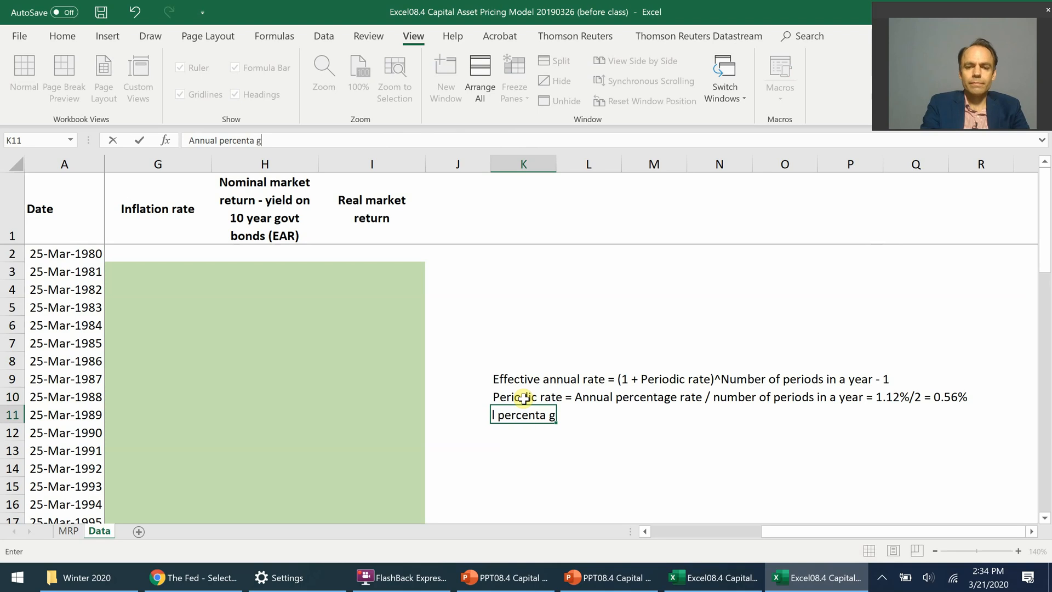
pyautogui.press('BackSpace')
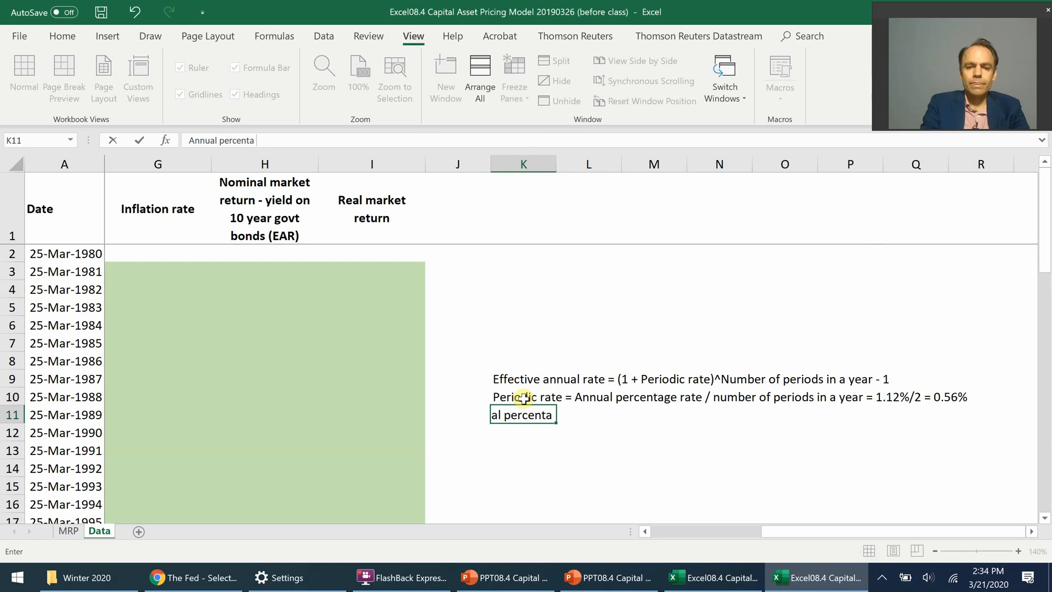
pyautogui.write('ge')
pyautogui.press('BackSpace')
pyautogui.press('BackSpace')
pyautogui.press('BackSpace')
pyautogui.write('ge rate')
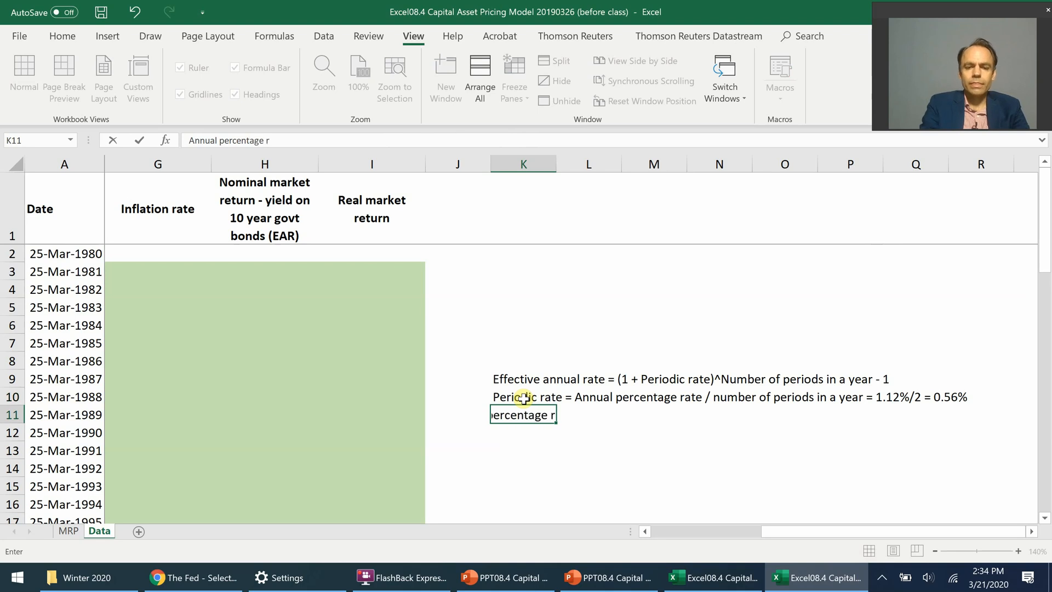
pyautogui.press('Tab')
pyautogui.press('Tab')
pyautogui.write('1.12')
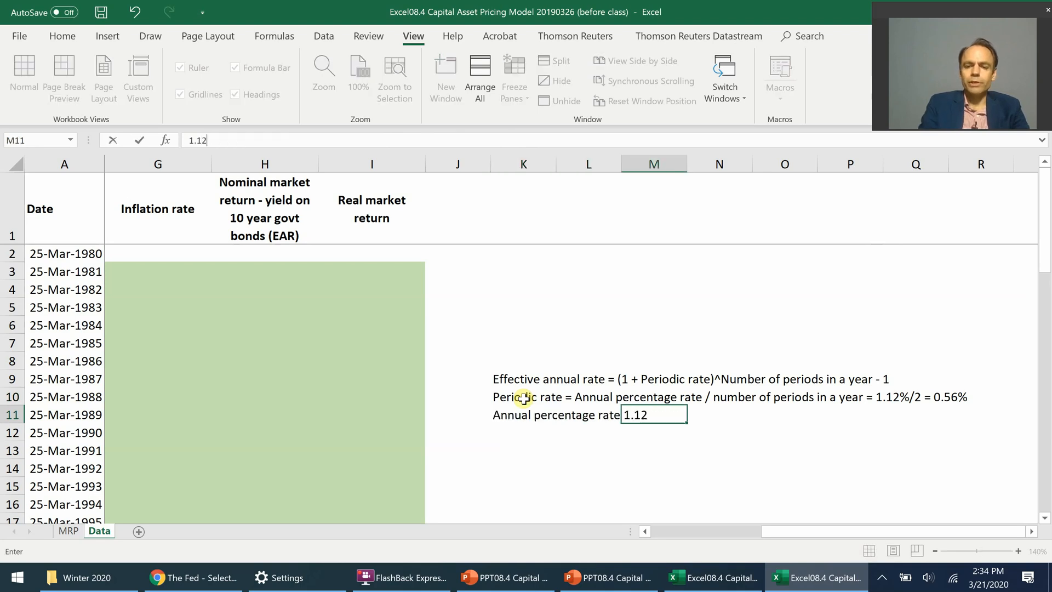
pyautogui.write('%')
pyautogui.press('Return')
# Step: Enter the label "Periods per year" in cell K12 and the value 2 in cell M12
pyautogui.press('Left')
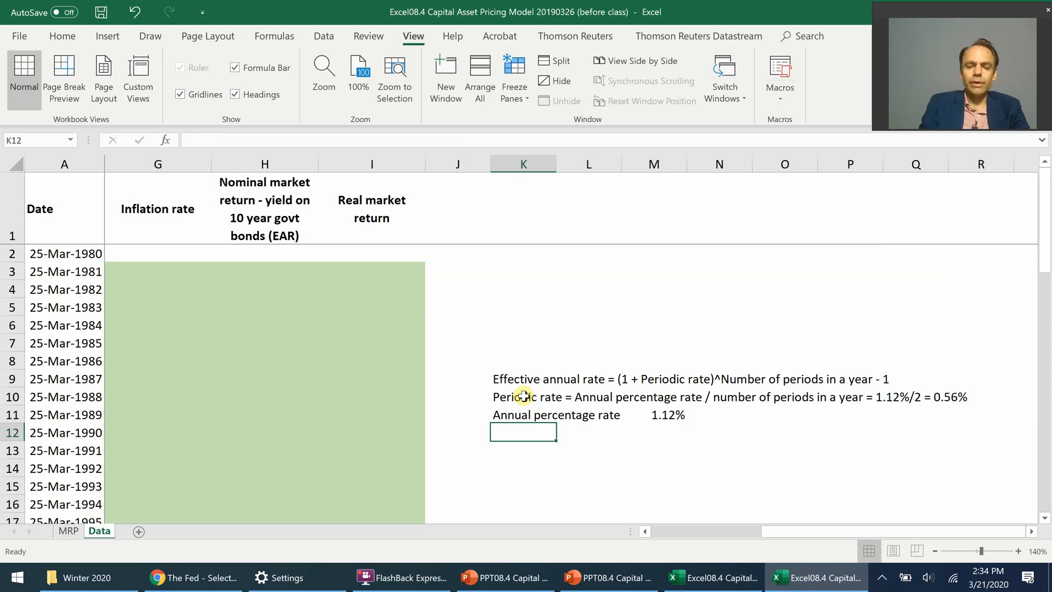
pyautogui.write('Periods per year')
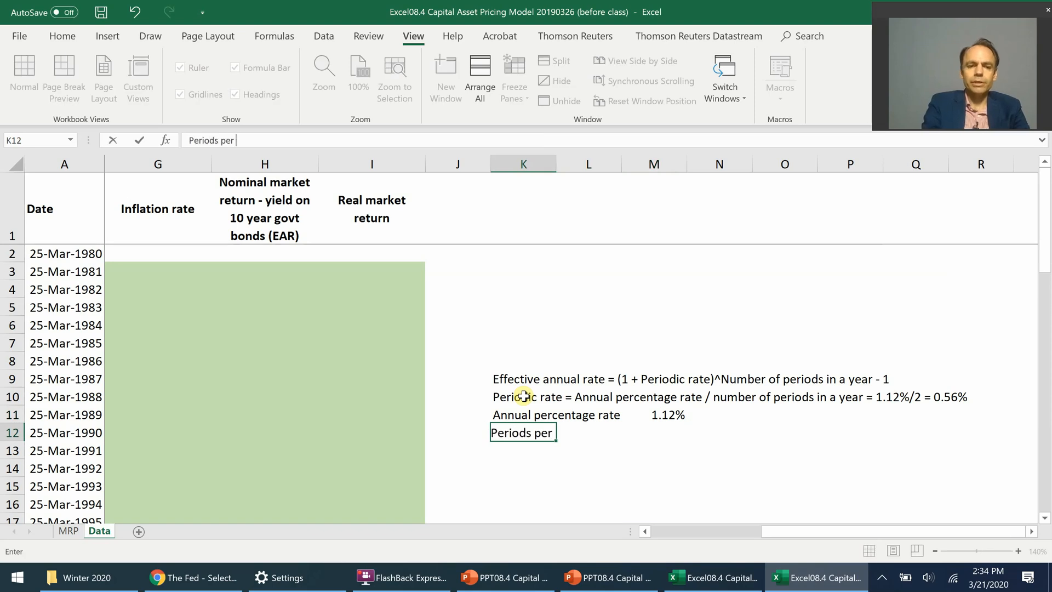
pyautogui.press('Tab')
pyautogui.press('Tab')
pyautogui.write('2')
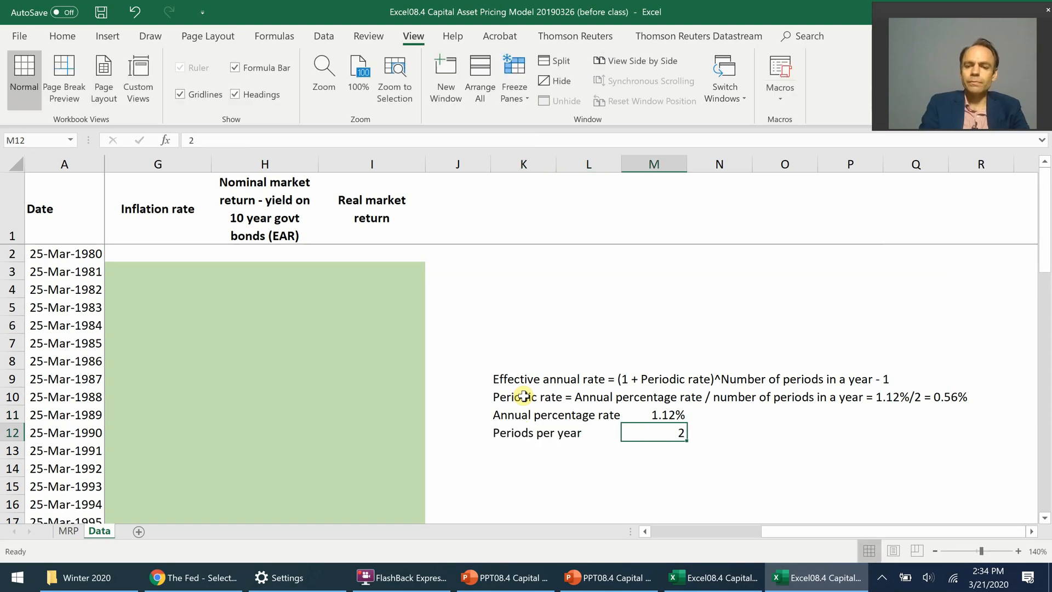
pyautogui.press('Return')
# Step: Enter the label "Periodic rate" in cell K13 without the rest of the autocompleted text
pyautogui.write('Periods')
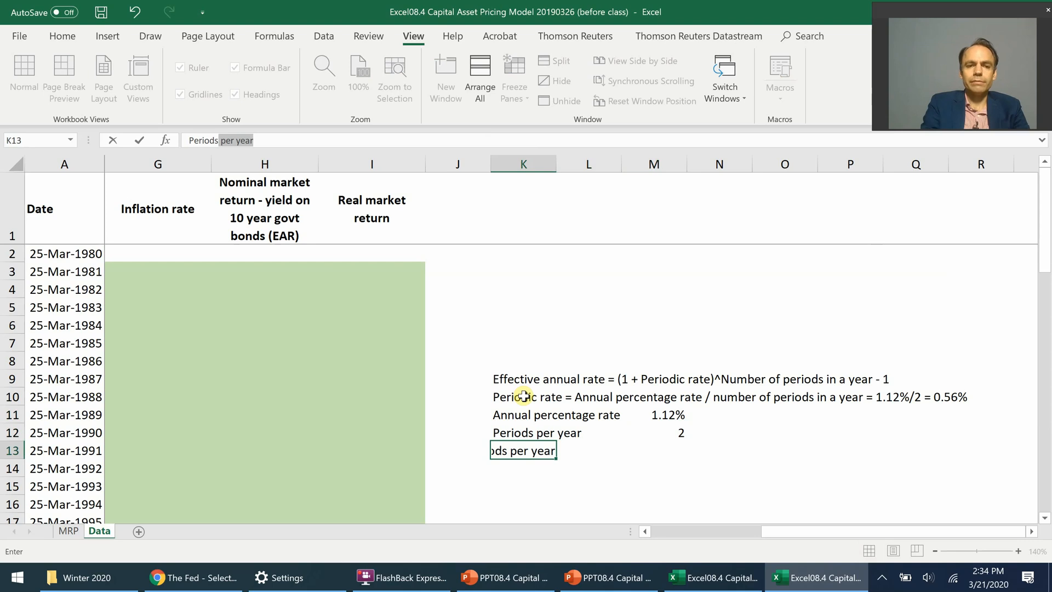
pyautogui.press('BackSpace')
pyautogui.press('BackSpace')
pyautogui.write('ic rate')
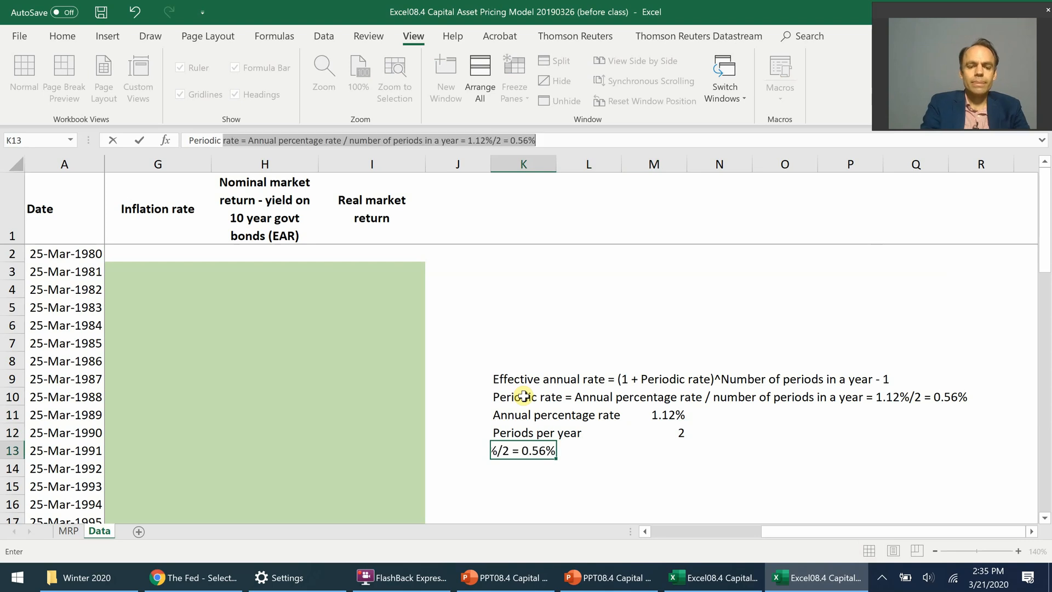
pyautogui.press('Delete')
pyautogui.press('Tab')
pyautogui.press('Tab')
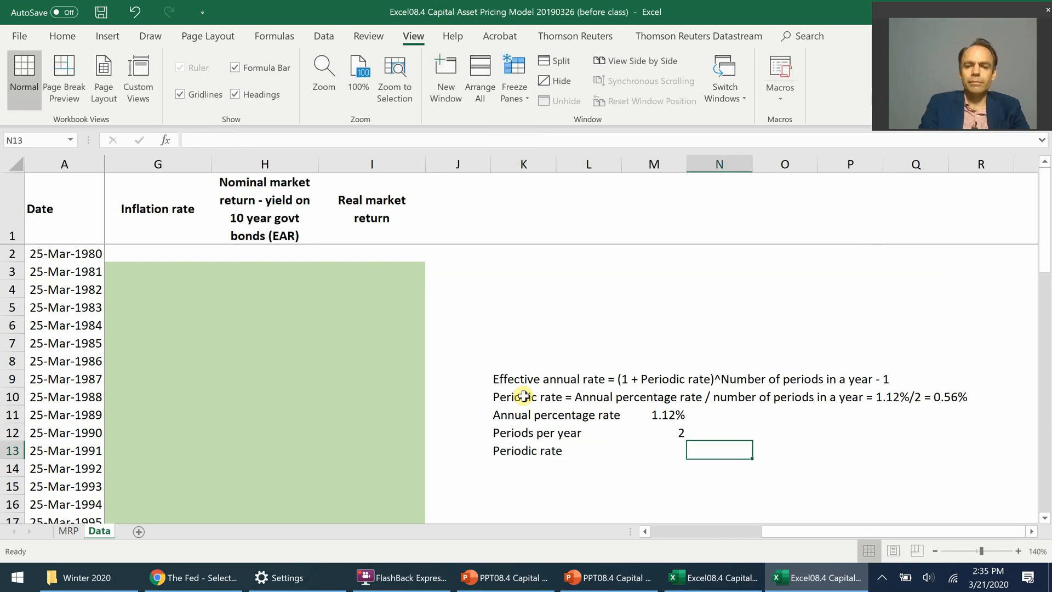
# Step: Calculate the periodic rate in cell M13 with the formula =M11/M12
pyautogui.write('=')
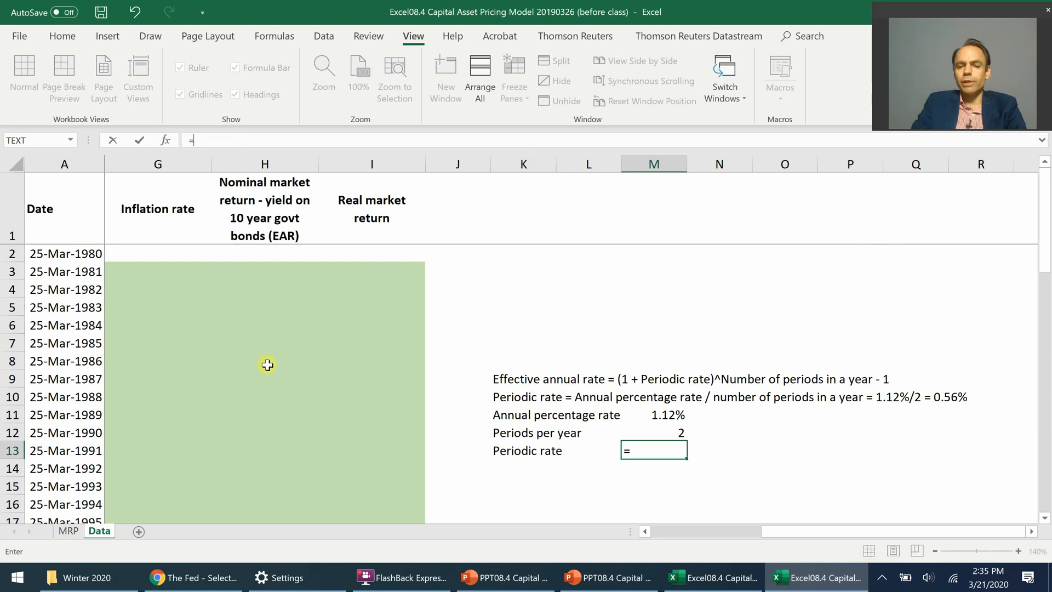
pyautogui.click(656, 412)
pyautogui.write('/')
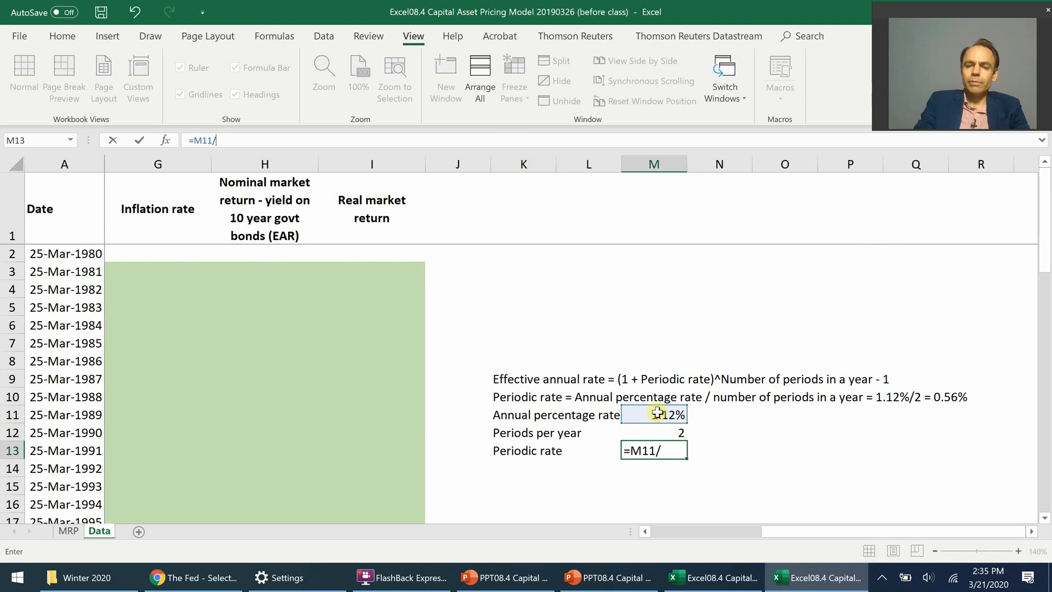
pyautogui.click(663, 433)
pyautogui.press('Return')
# Step: Enter the label "Effective annual rate" in cell K14 without the rest of the autocompleted formula text
pyautogui.press('Down')
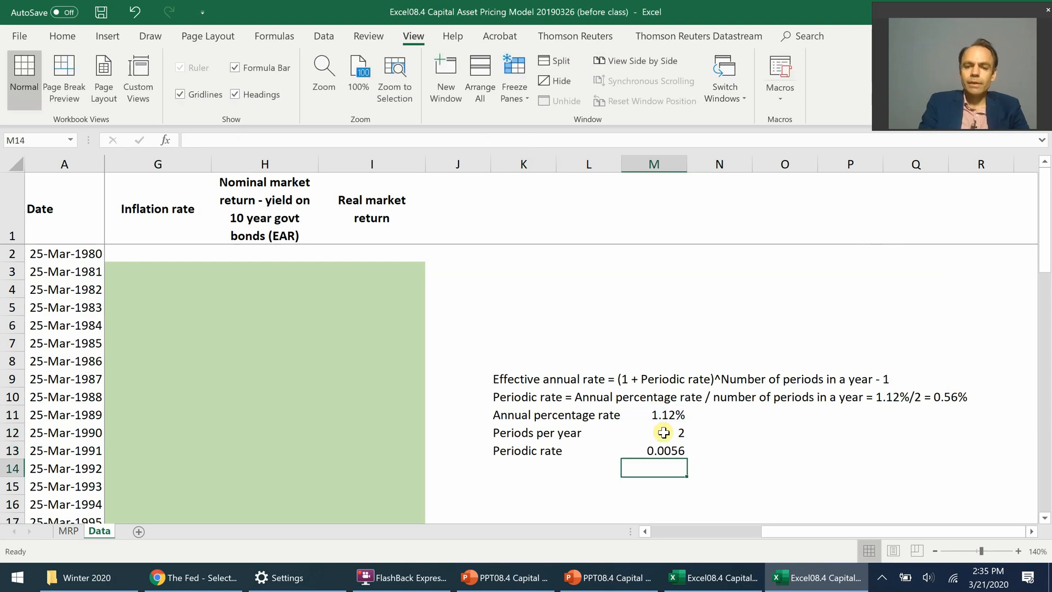
pyautogui.press('Left')
pyautogui.press('Left')
pyautogui.write('Effective annual r')
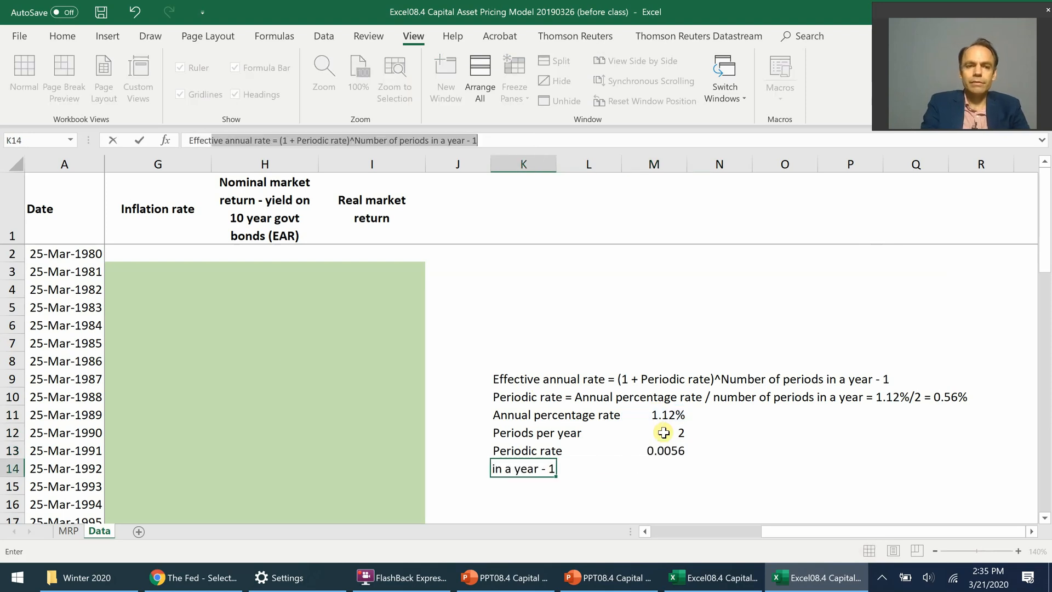
pyautogui.write('ate')
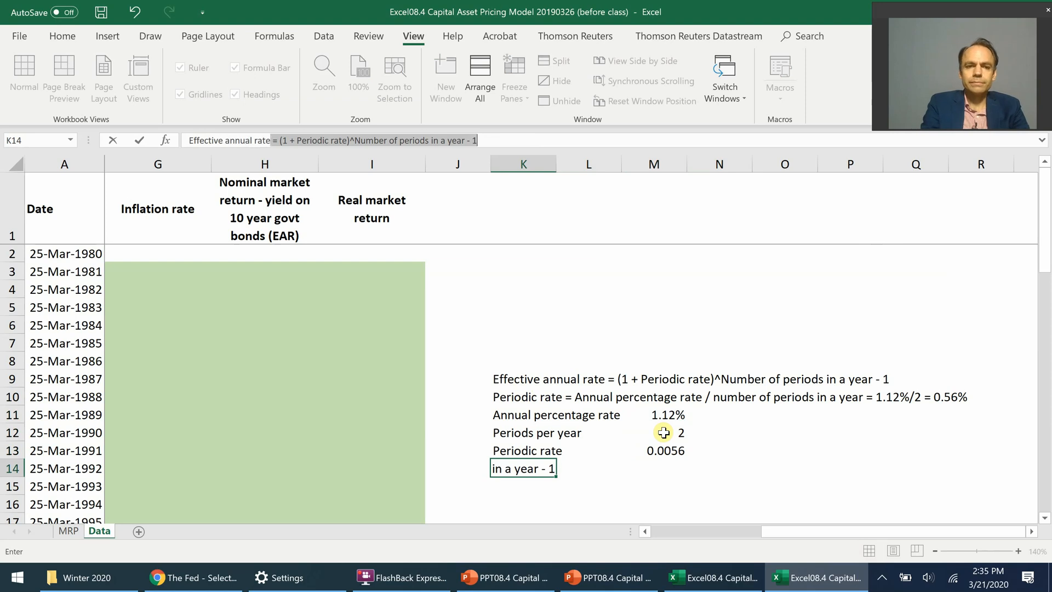
pyautogui.press('Delete')
# Step: Calculate the effective annual rate in cell M14 with the formula =(1+M13)^M12-1
pyautogui.press('Right')
pyautogui.press('Right')
pyautogui.write('=(1+')
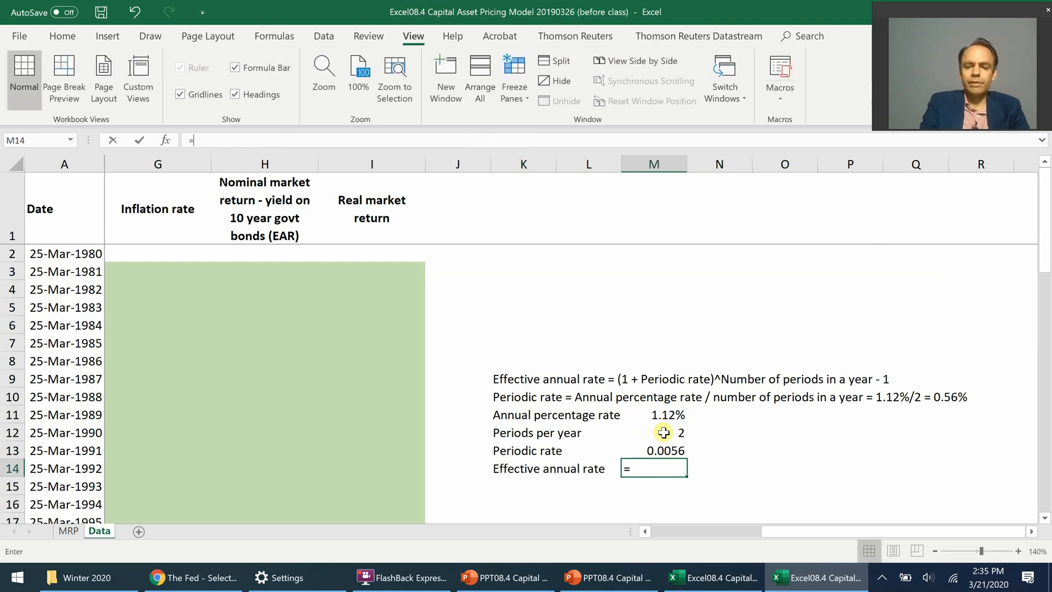
pyautogui.click(665, 450)
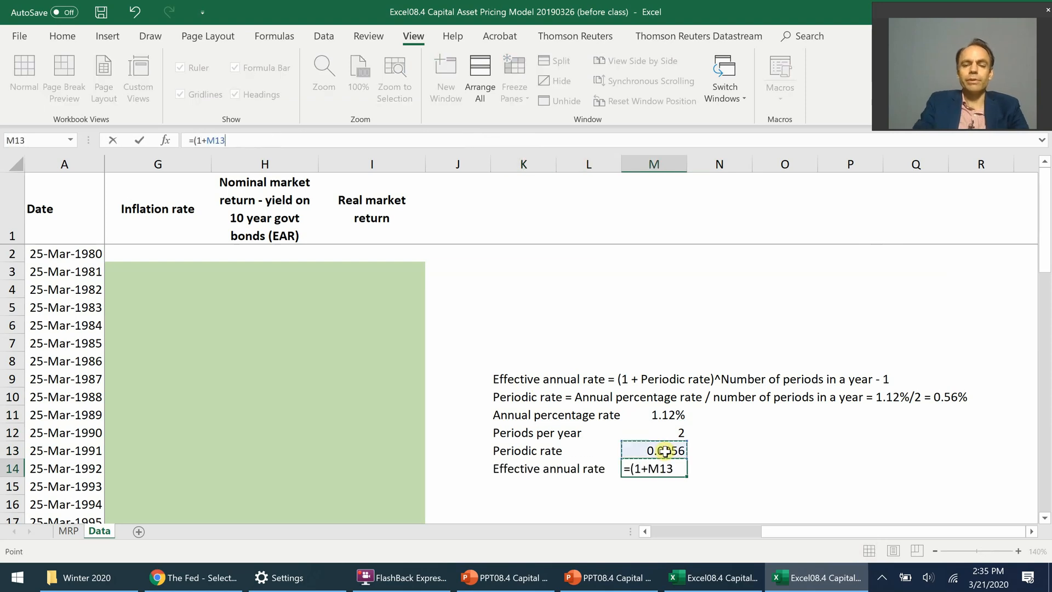
pyautogui.write(')')
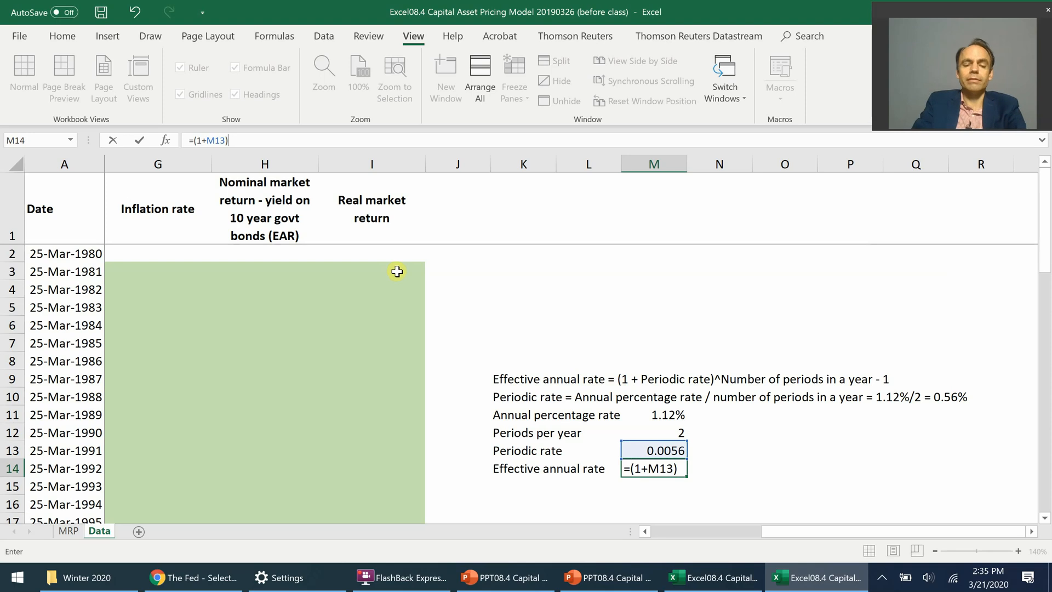
pyautogui.write('^')
pyautogui.click(680, 432)
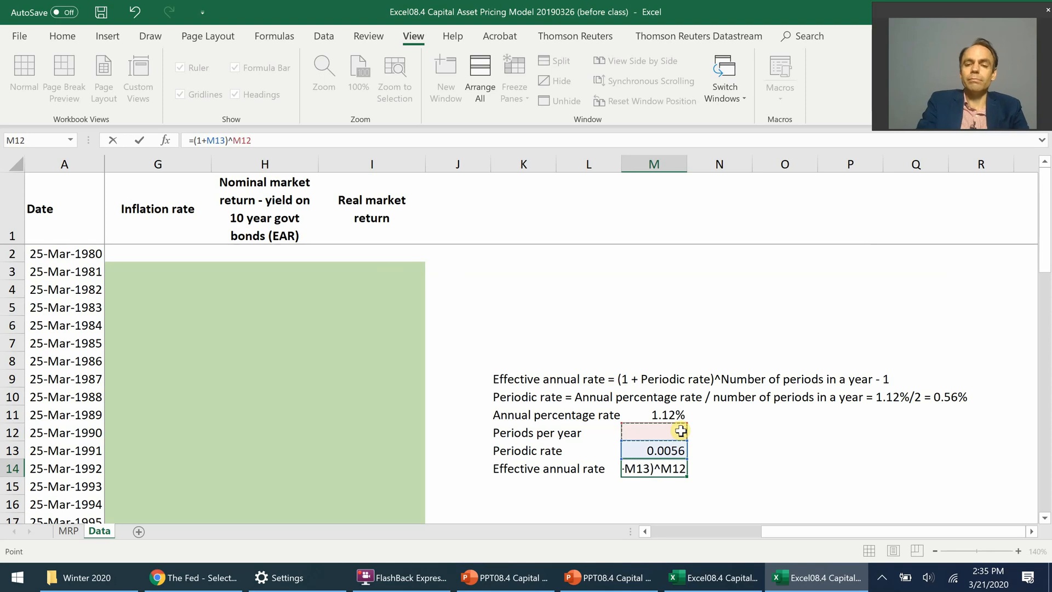
pyautogui.write('-1')
pyautogui.hotkey('ctrl', 'Return')
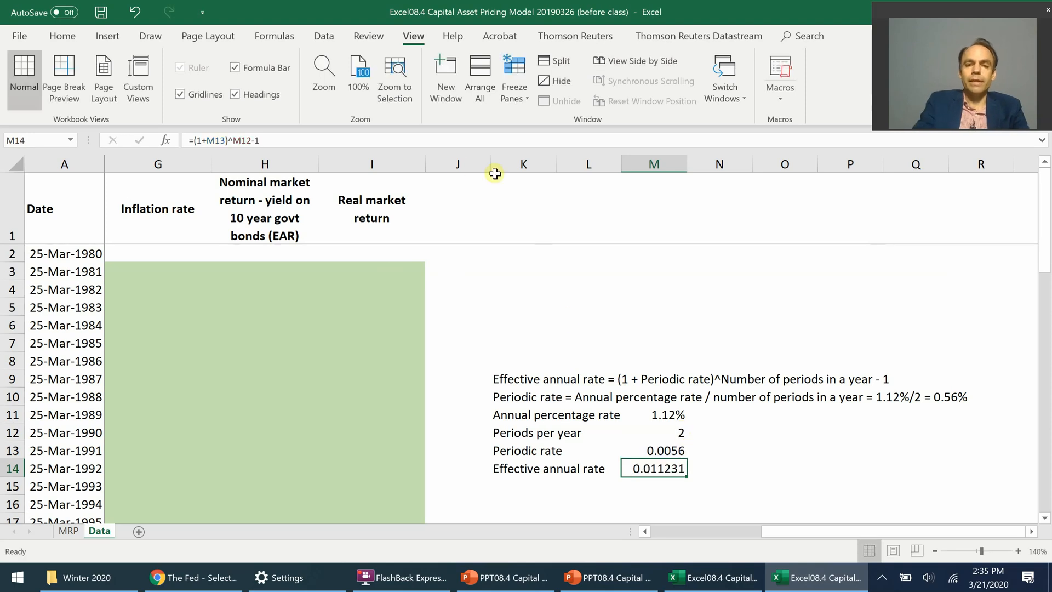
# Step: Format the effective annual rate in cell M14 as a percentage with three decimal places
pyautogui.click(60, 34)
pyautogui.click(542, 94)
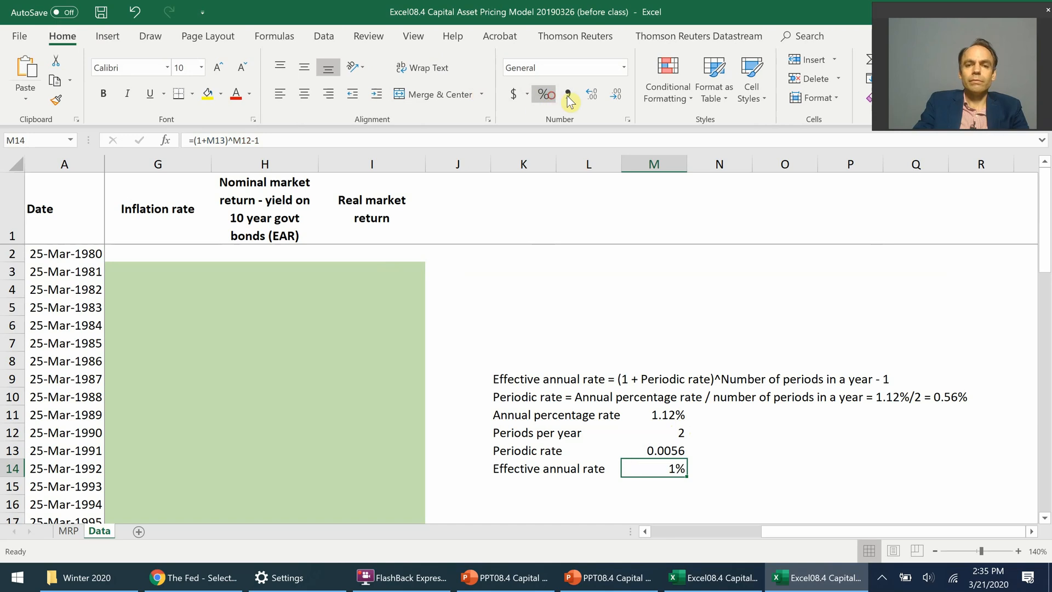
pyautogui.click(590, 95)
pyautogui.click(590, 95)
pyautogui.click(590, 95)
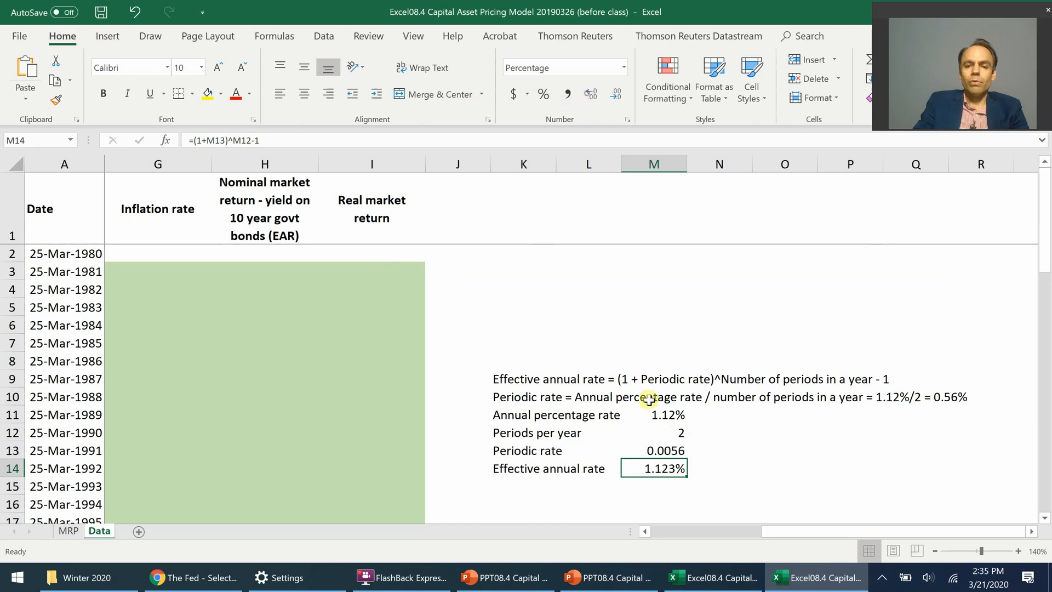
# Step: Show the annual percentage rate in cell M11 with three decimal places
pyautogui.moveTo(648, 399); pyautogui.dragTo(652, 414)
pyautogui.click(657, 412)
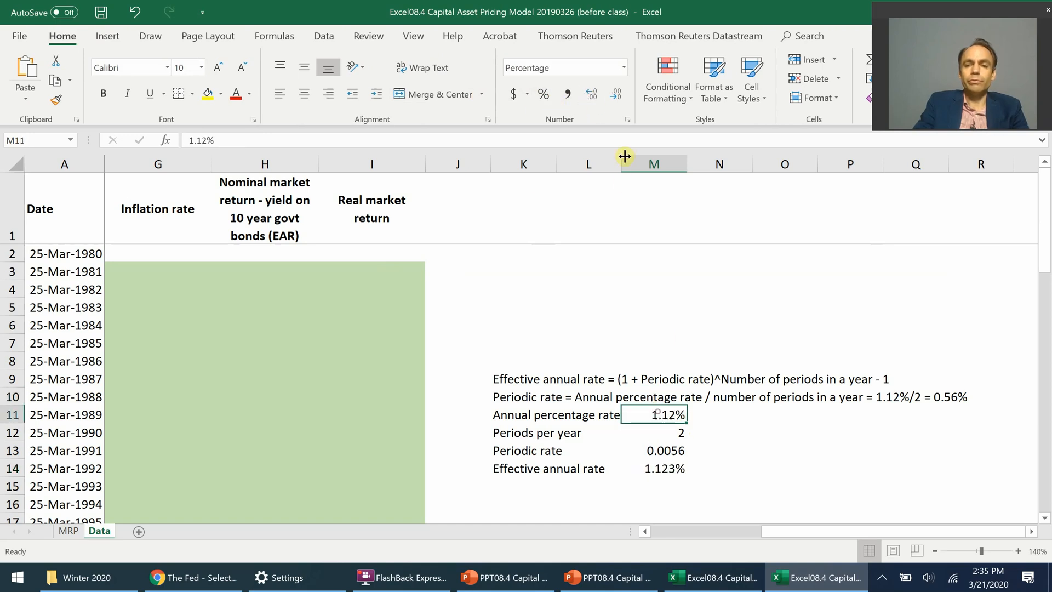
pyautogui.click(590, 95)
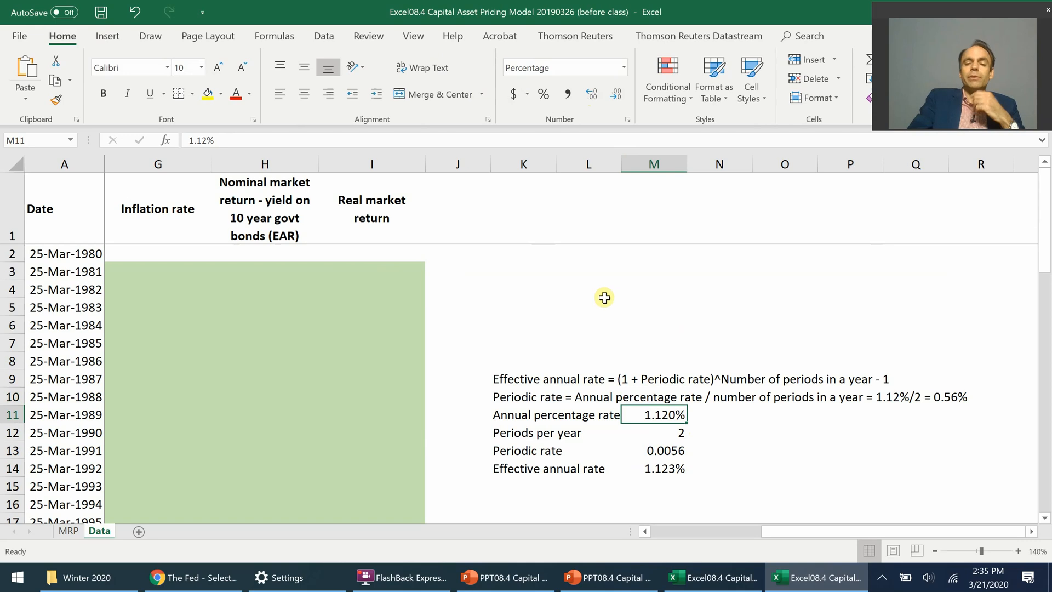
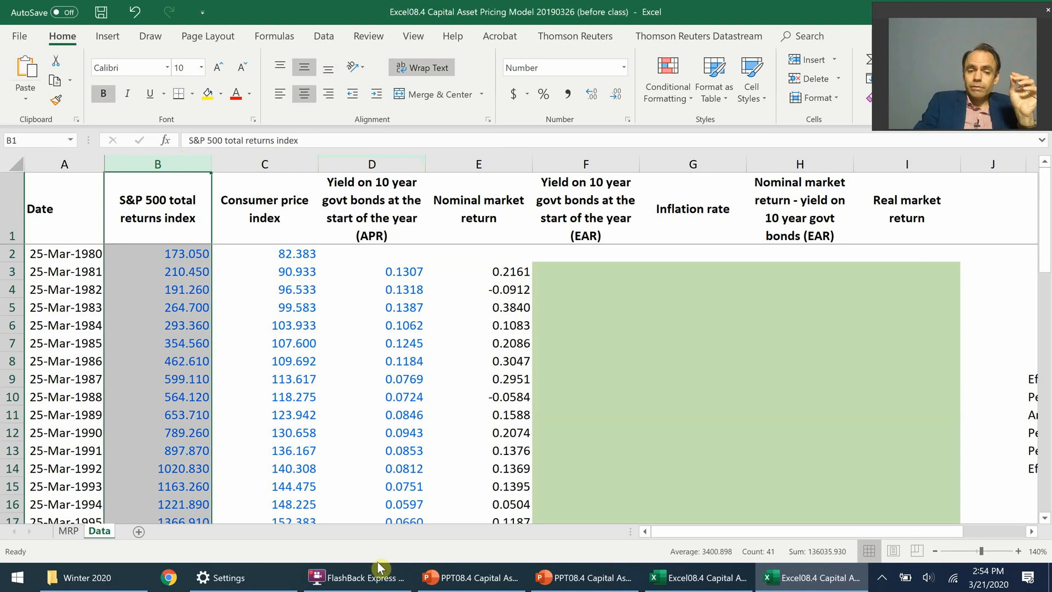
pyautogui.click(371, 579)
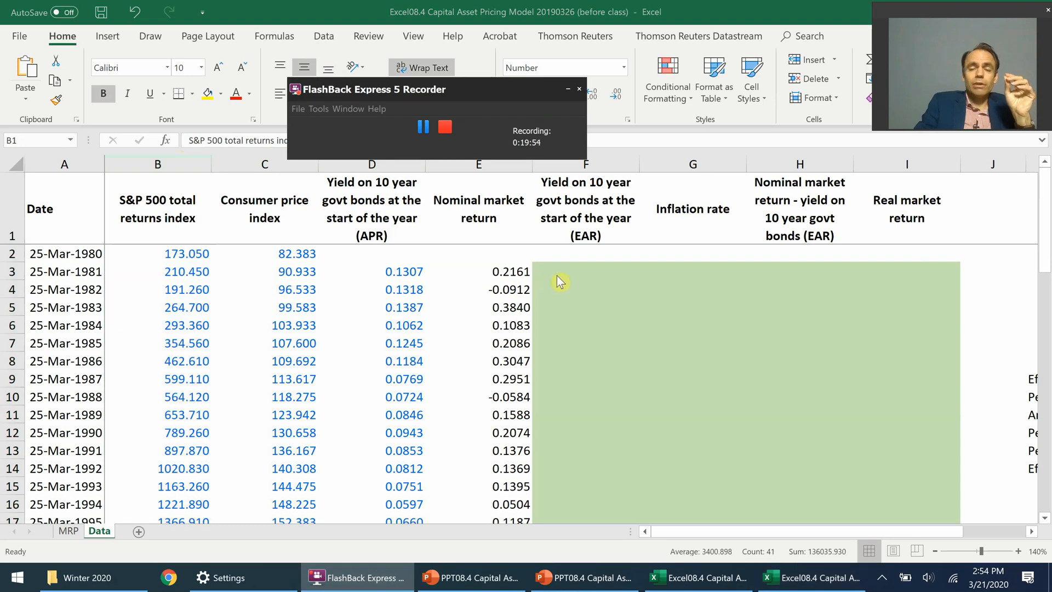
pyautogui.hotkey('alt', 'Tab')
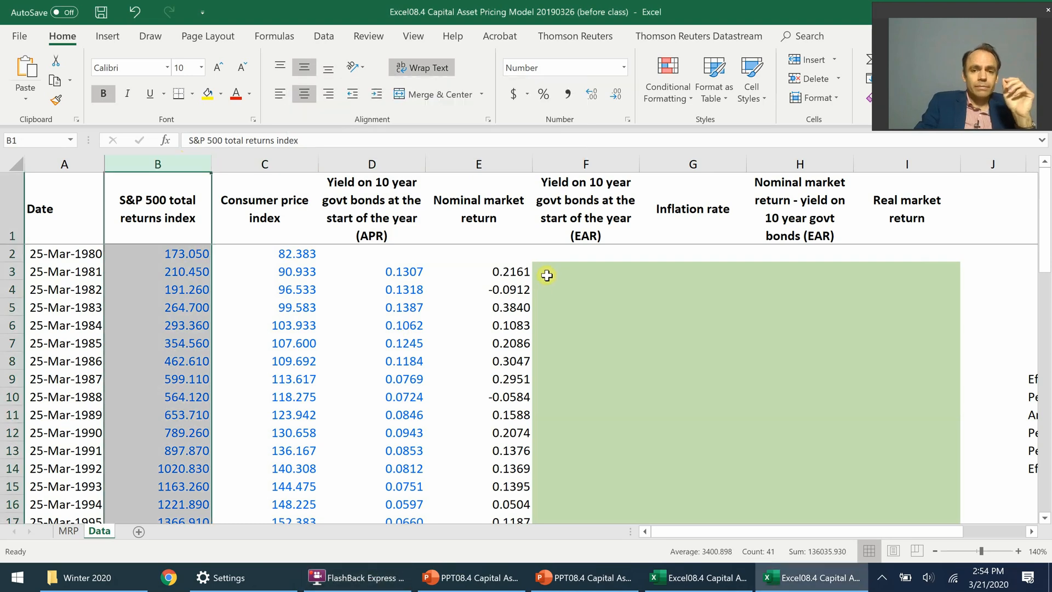
# Step: Review the consumer price index and bond yield columns and trace the precedents of the nominal market return in cell E3
pyautogui.click(289, 161)
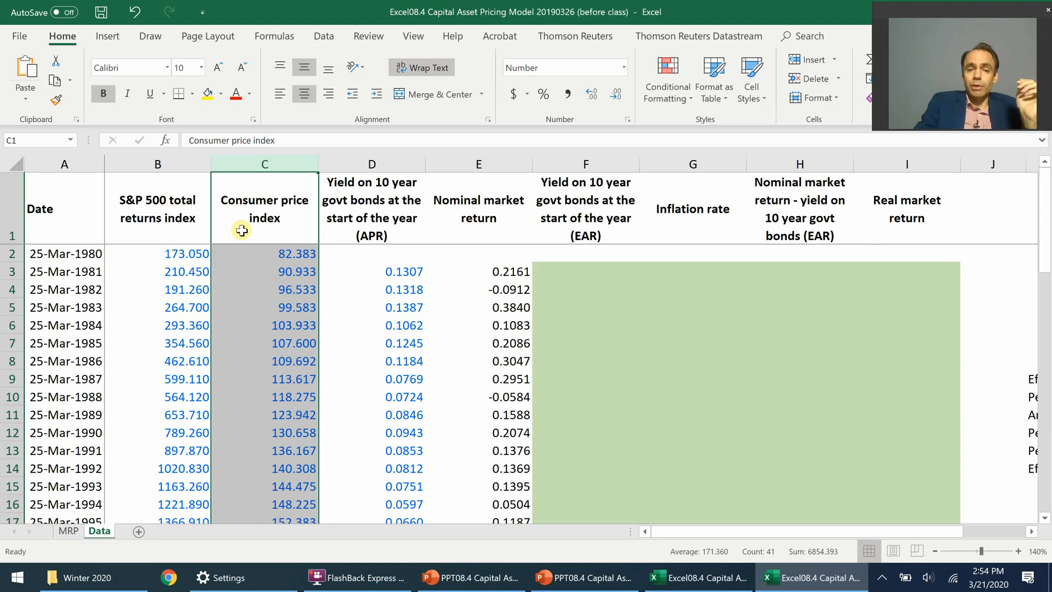
pyautogui.click(369, 163)
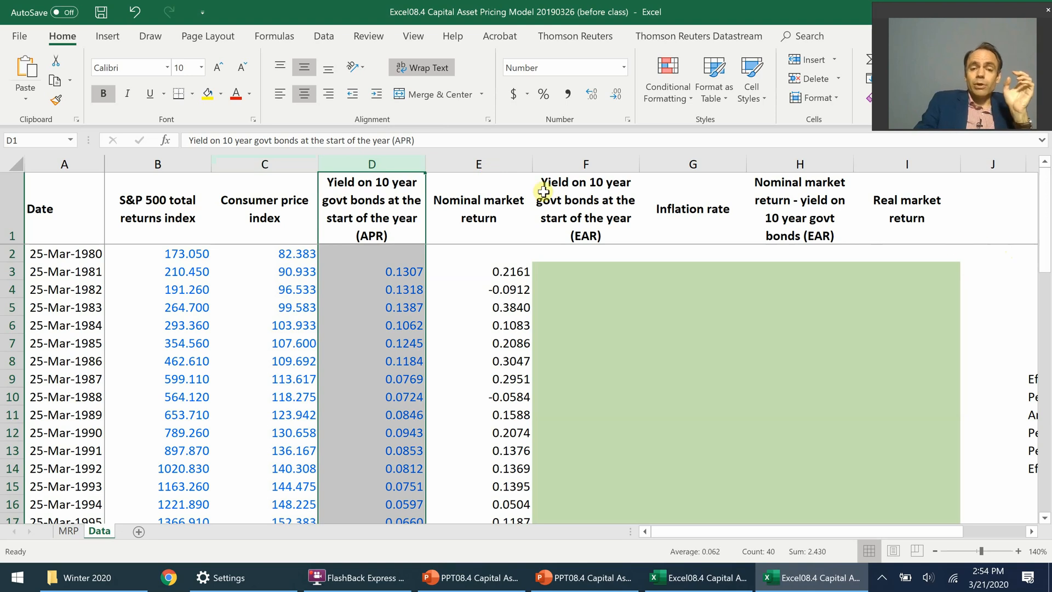
pyautogui.click(489, 269)
pyautogui.click(280, 38)
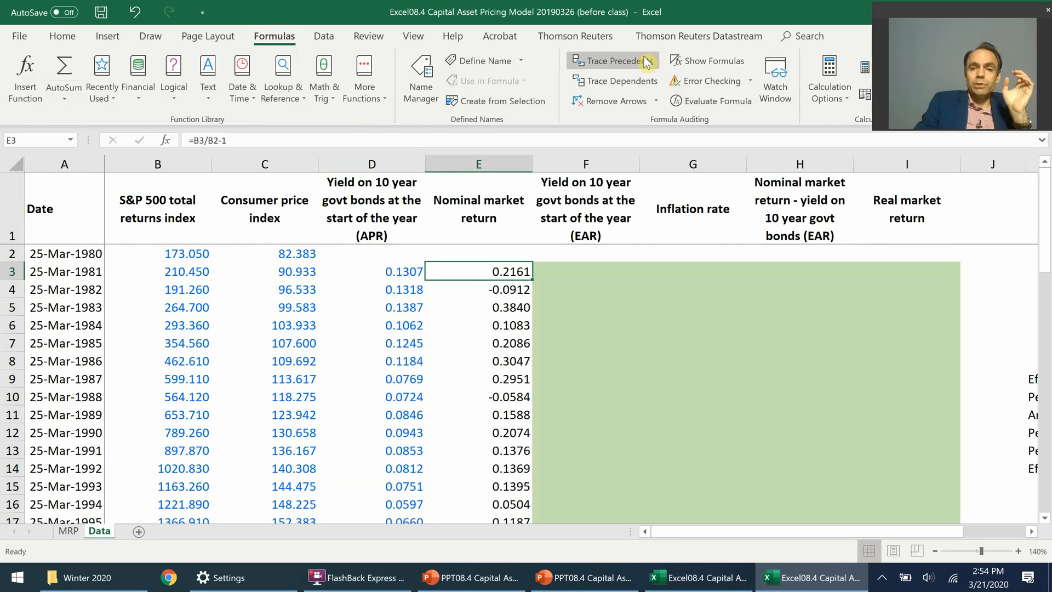
pyautogui.click(633, 65)
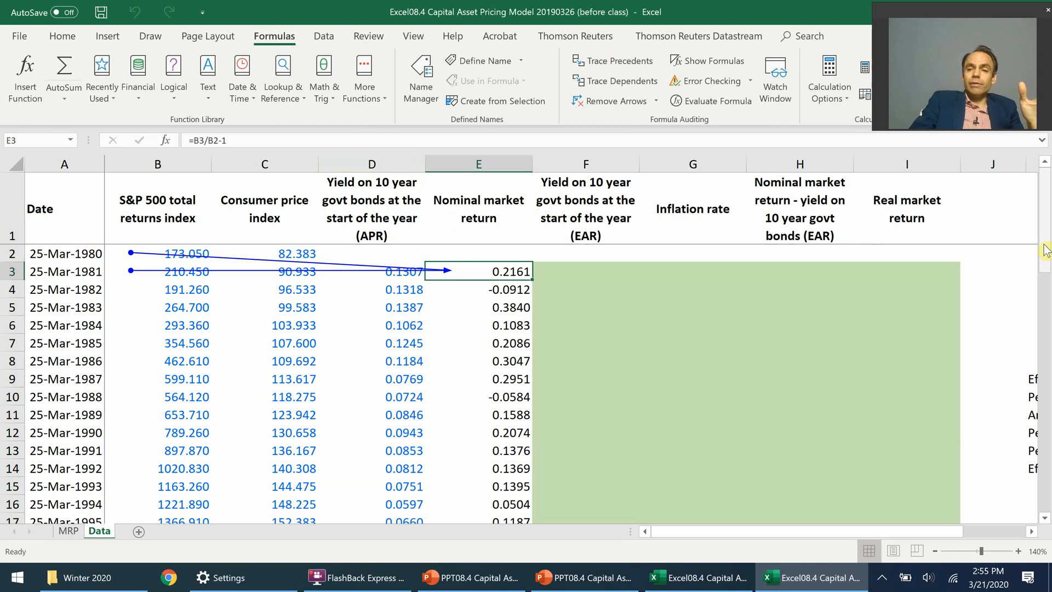
# Step: Check the last nominal market return formula in cell E41 and clear the precedent arrows from the sheet
pyautogui.moveTo(1044, 249); pyautogui.dragTo(1045, 493)
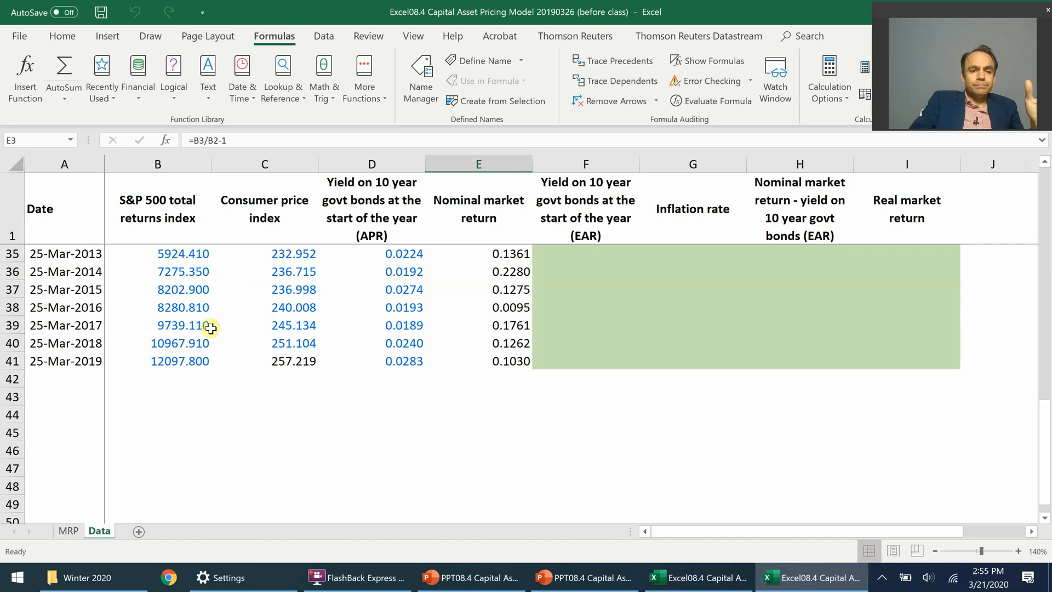
pyautogui.click(511, 359)
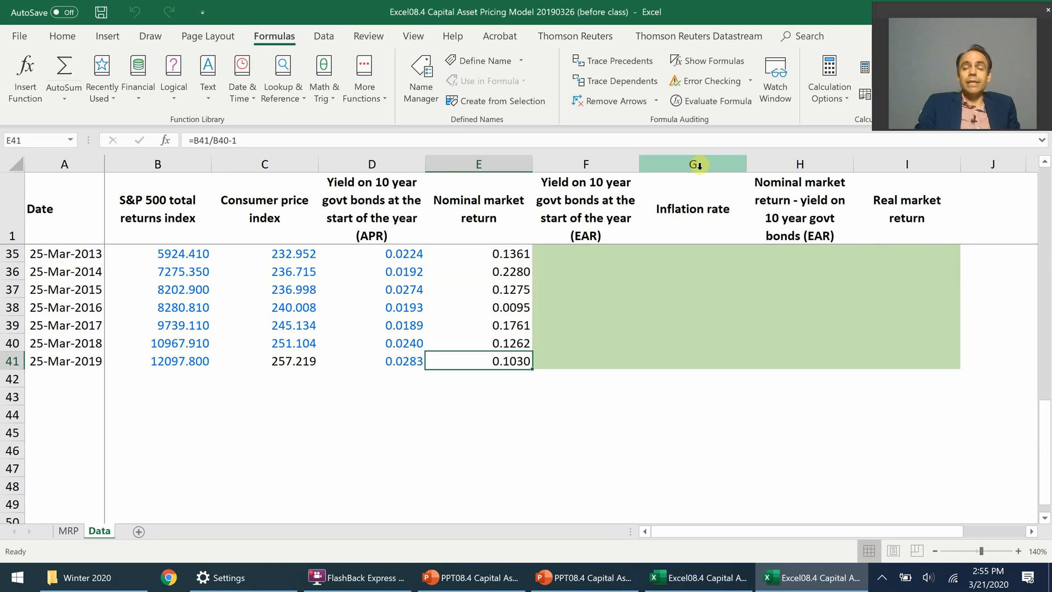
pyautogui.moveTo(1047, 443); pyautogui.dragTo(1047, 208)
pyautogui.click(590, 276)
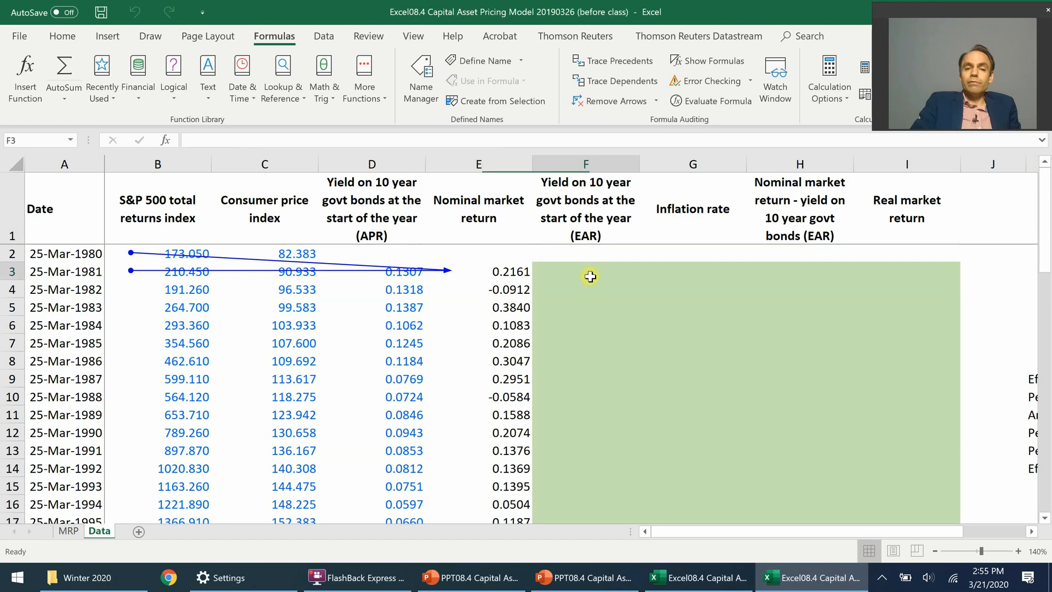
pyautogui.click(611, 101)
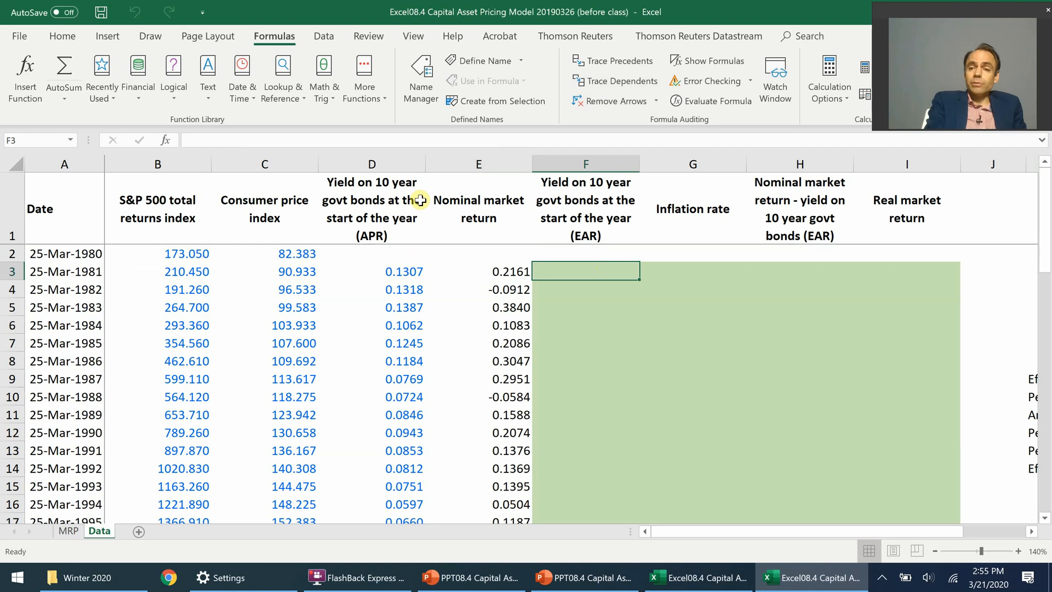
# Step: Calculate the effective annual bond yield in cell F3 with =(1+D3/2)^2-1 and fill the formula down the column
pyautogui.write('=')
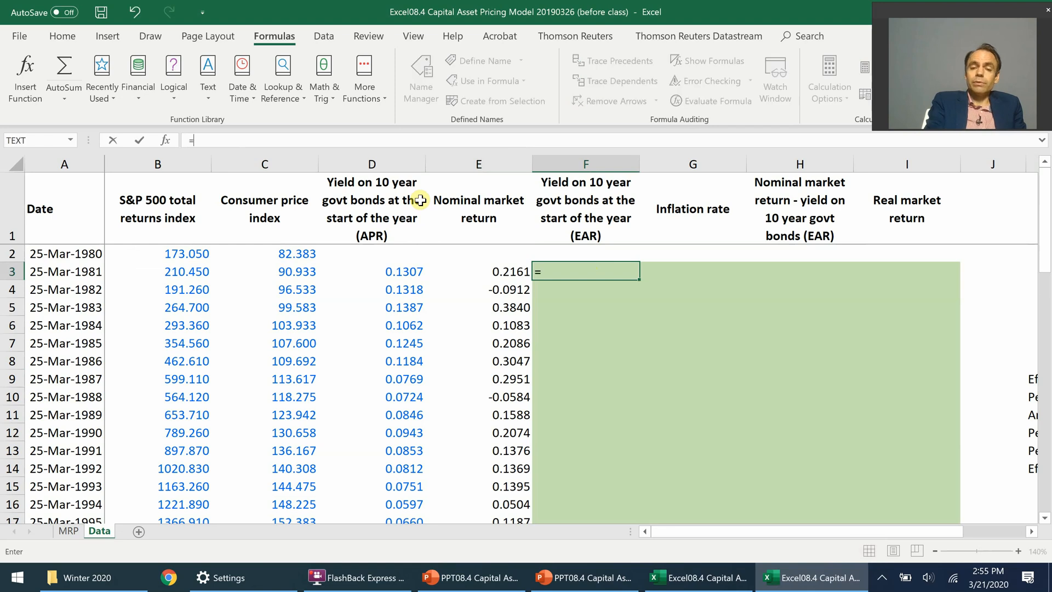
pyautogui.write('(1+')
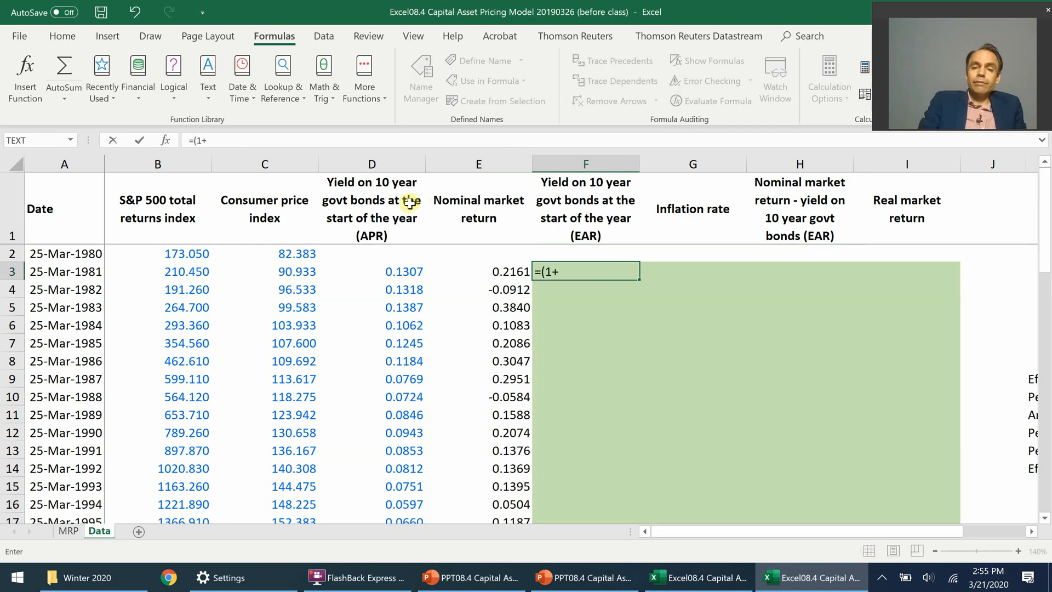
pyautogui.click(393, 272)
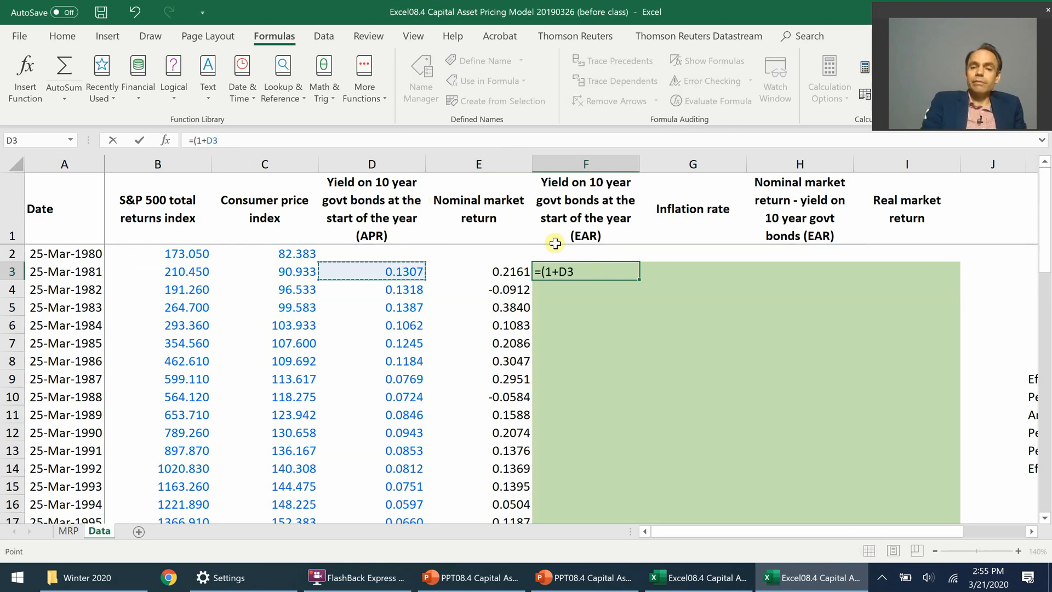
pyautogui.write('/2)')
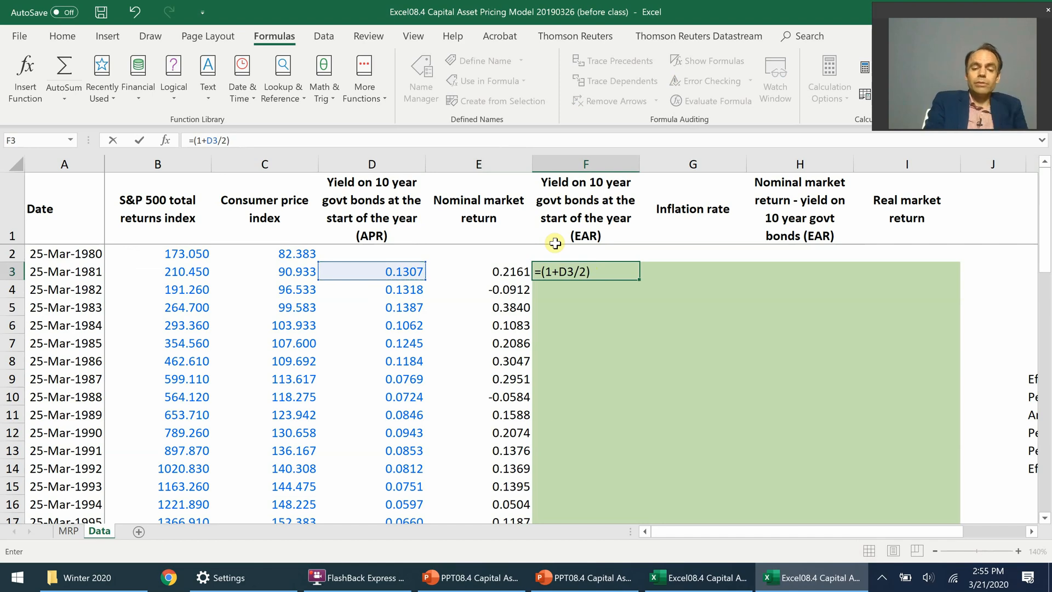
pyautogui.write('^2')
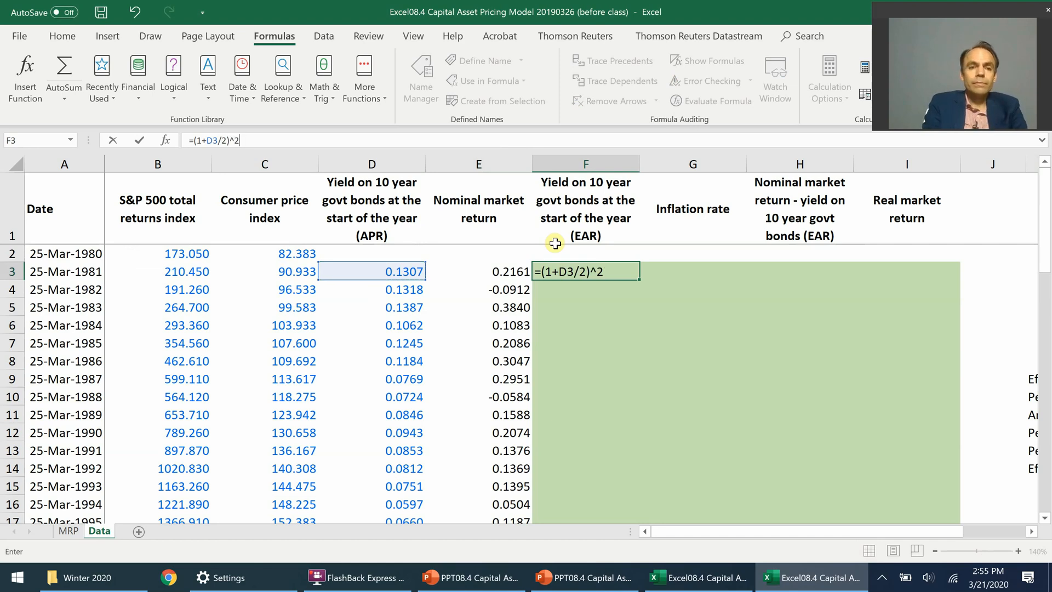
pyautogui.write('-1')
pyautogui.hotkey('ctrl', 'Return')
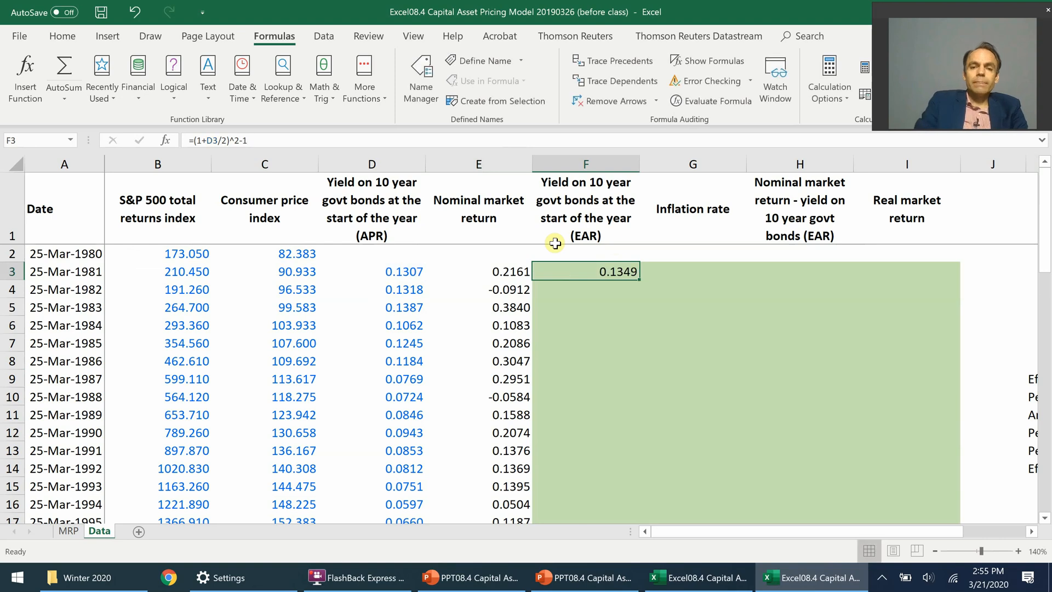
pyautogui.doubleClick(639, 279)
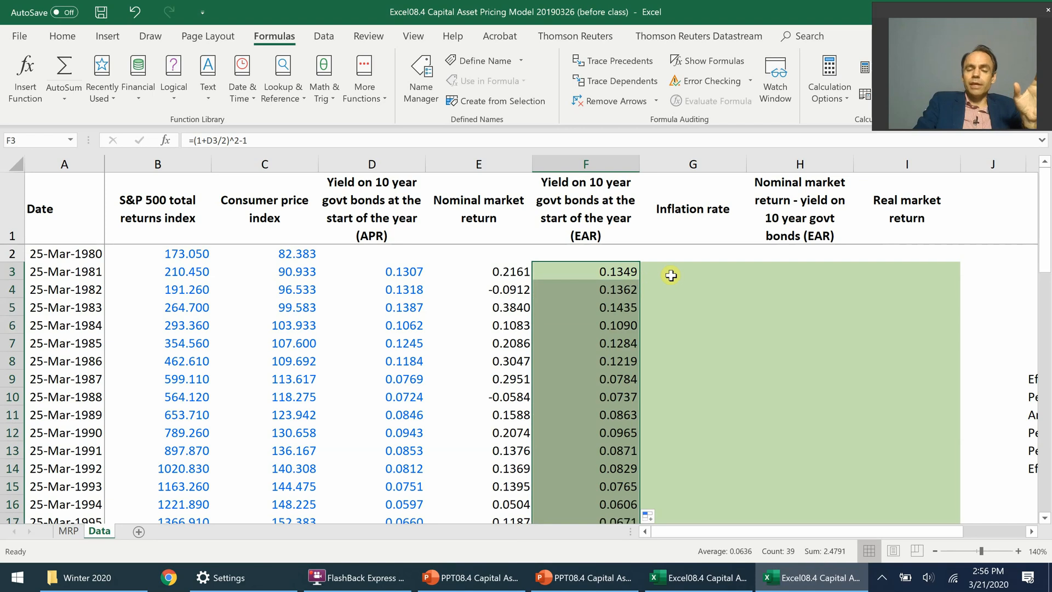
pyautogui.click(610, 277)
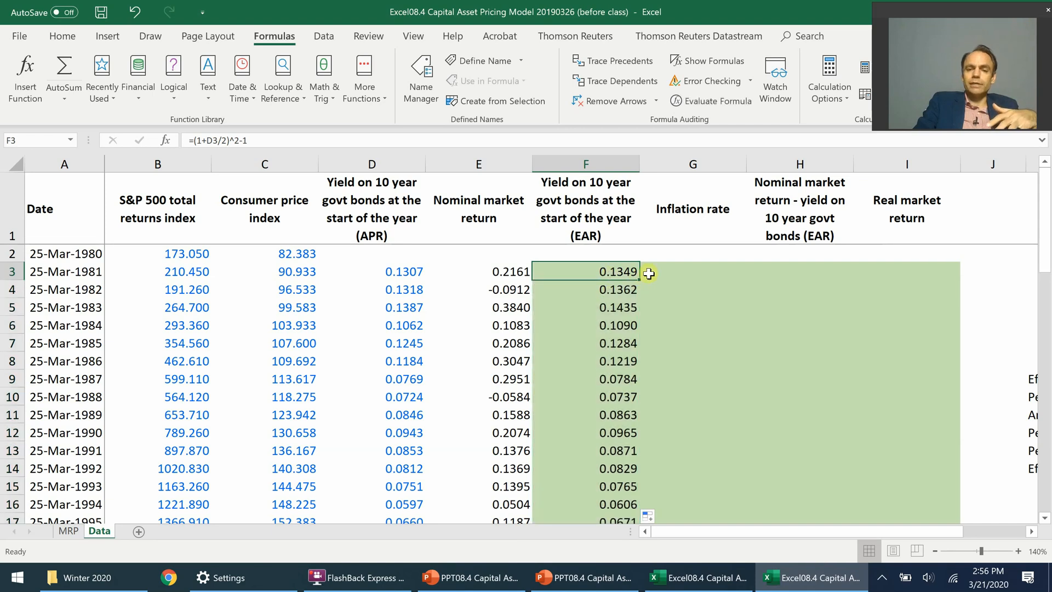
# Step: Calculate the inflation rate in cell G3 with =C3/C2-1 and fill the formula down the column
pyautogui.click(678, 273)
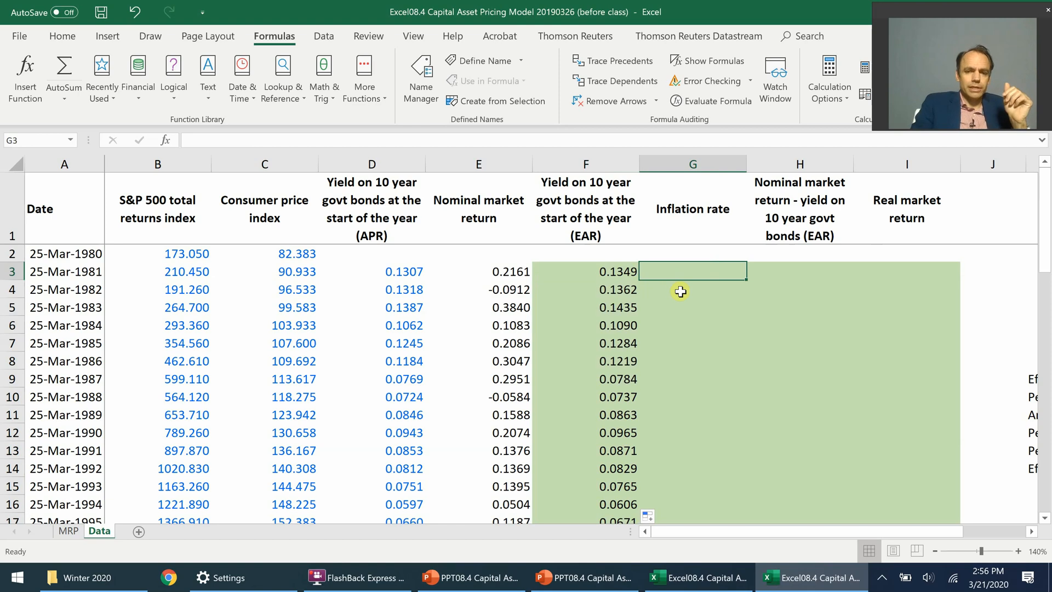
pyautogui.write('=')
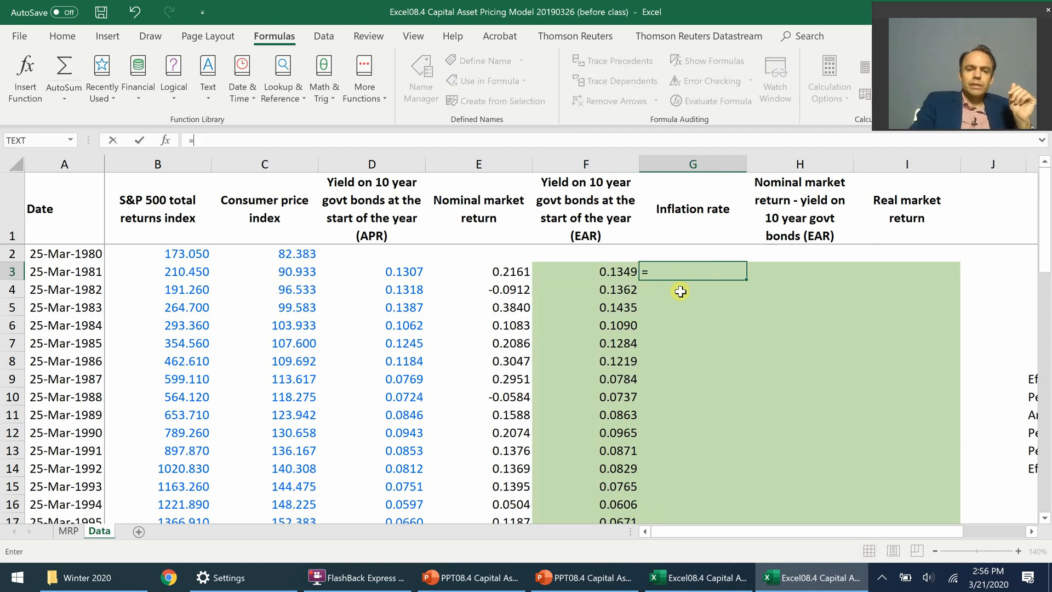
pyautogui.click(302, 270)
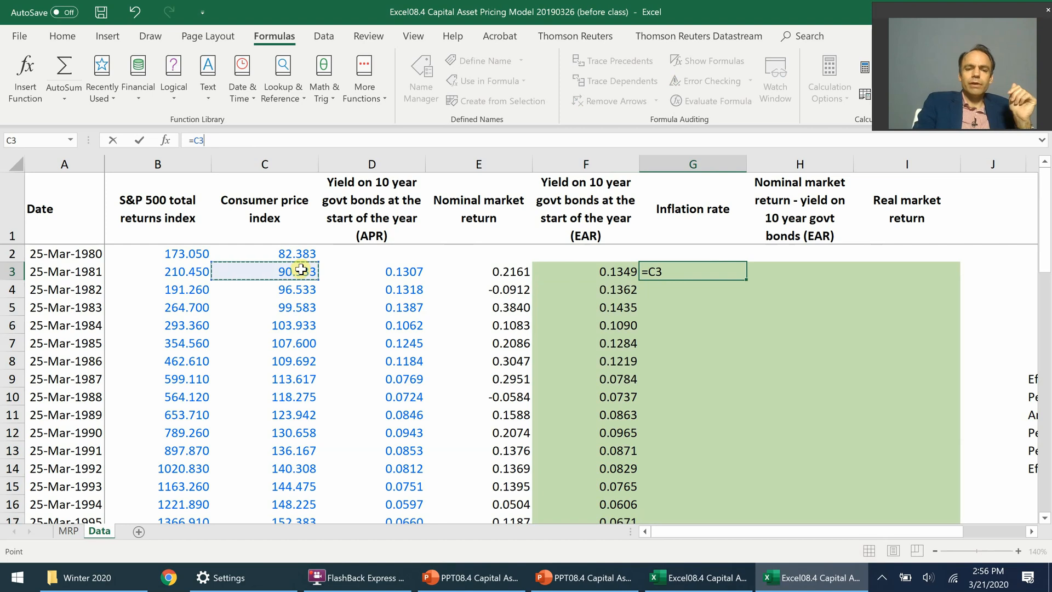
pyautogui.write('/')
pyautogui.click(296, 252)
pyautogui.write('-1')
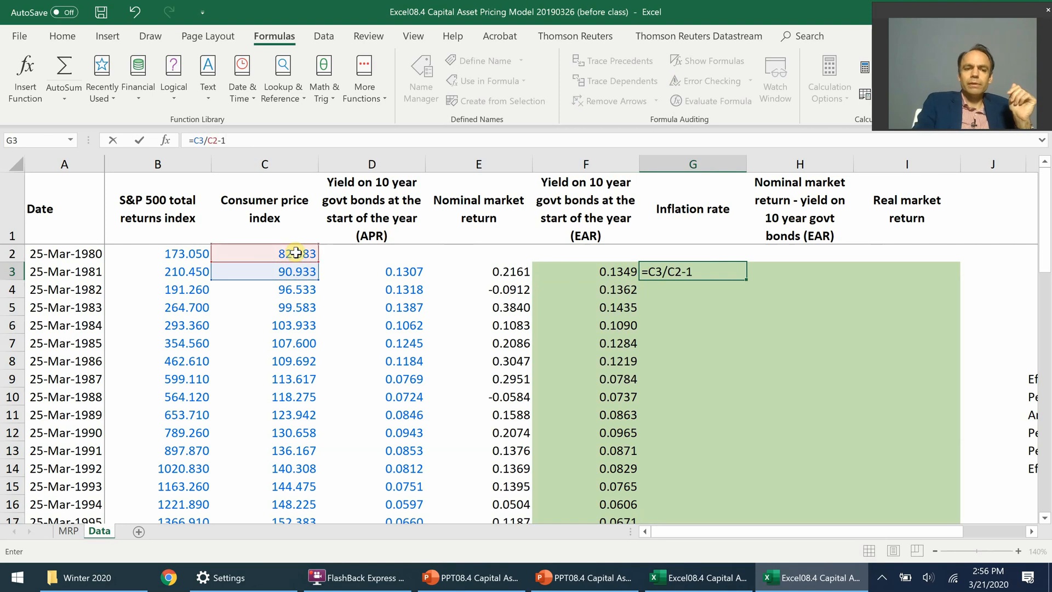
pyautogui.hotkey('ctrl', 'Return')
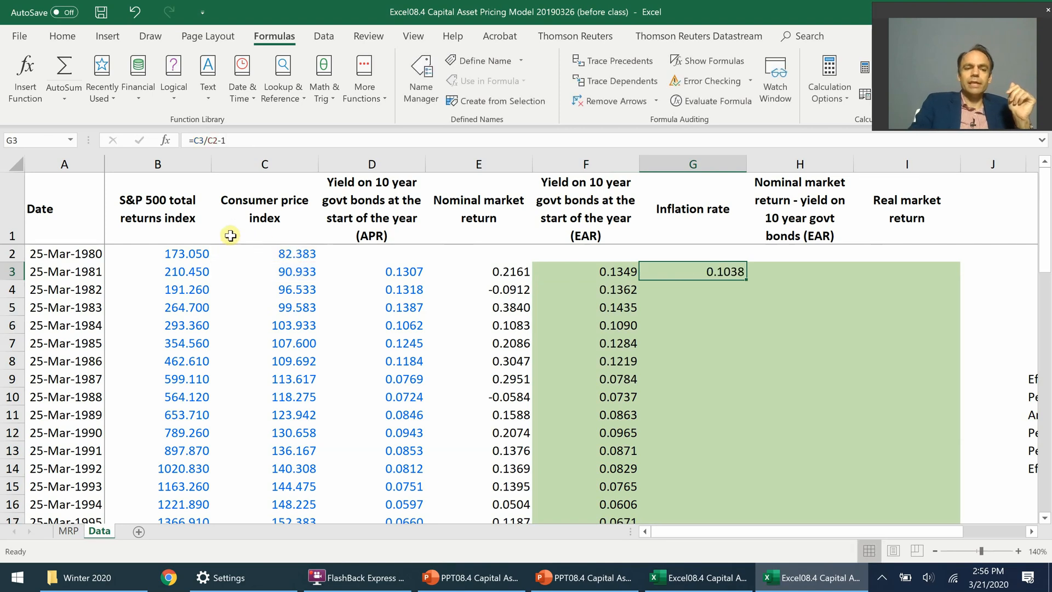
pyautogui.doubleClick(747, 279)
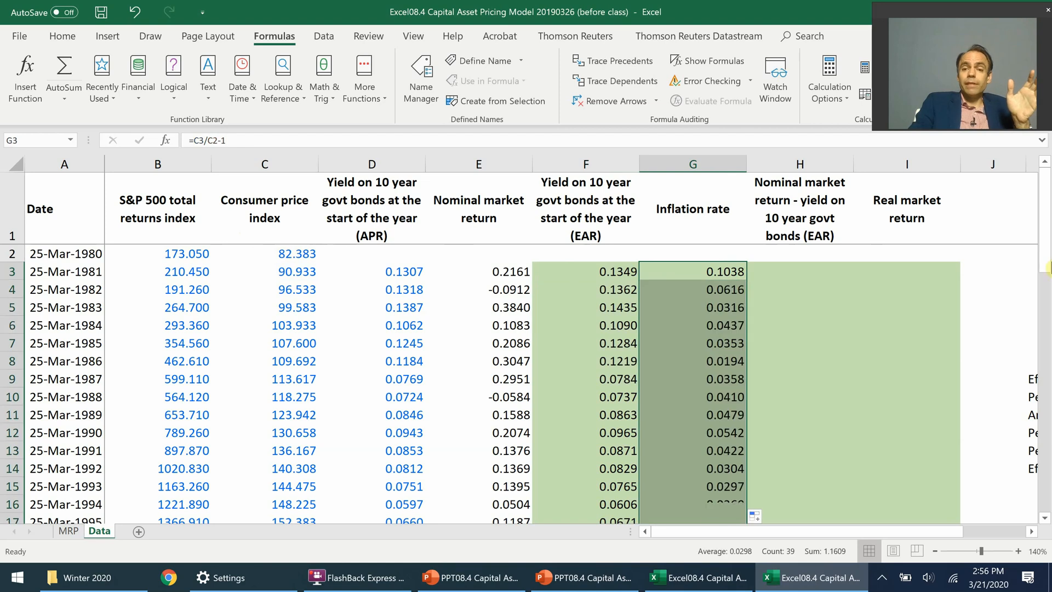
# Step: Plot the inflation rates in G3:G41 as a 2-D clustered column chart
pyautogui.moveTo(1045, 240)
pyautogui.mouseDown()
pyautogui.moveTo(1046, 462)
pyautogui.moveTo(1047, 236)
pyautogui.mouseUp()
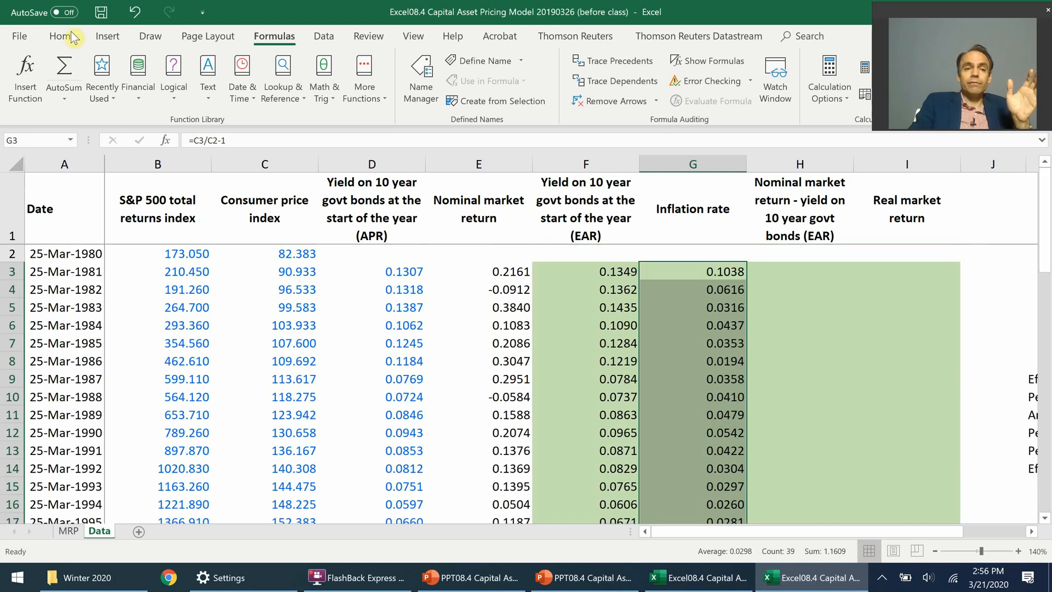
pyautogui.click(107, 36)
pyautogui.click(411, 59)
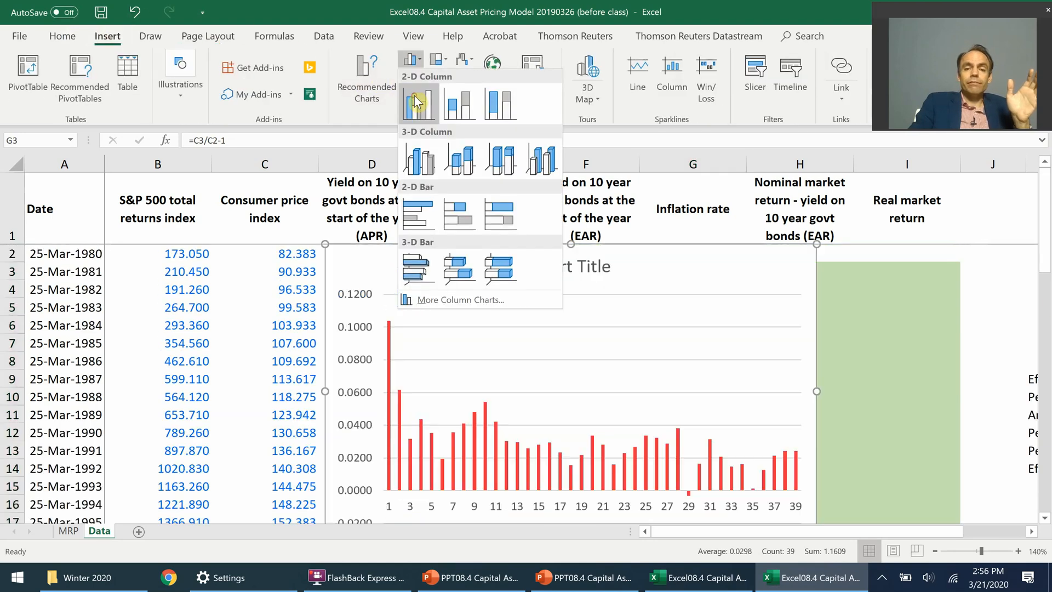
pyautogui.click(417, 101)
# Step: Delete the inflation rate series together with its chart
pyautogui.click(411, 467)
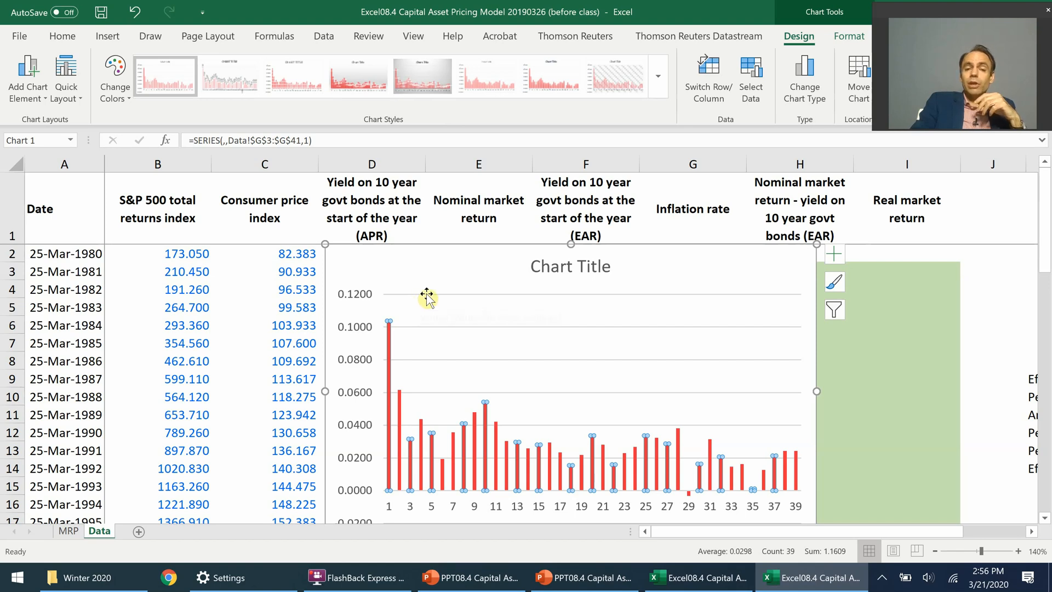
pyautogui.press('Delete')
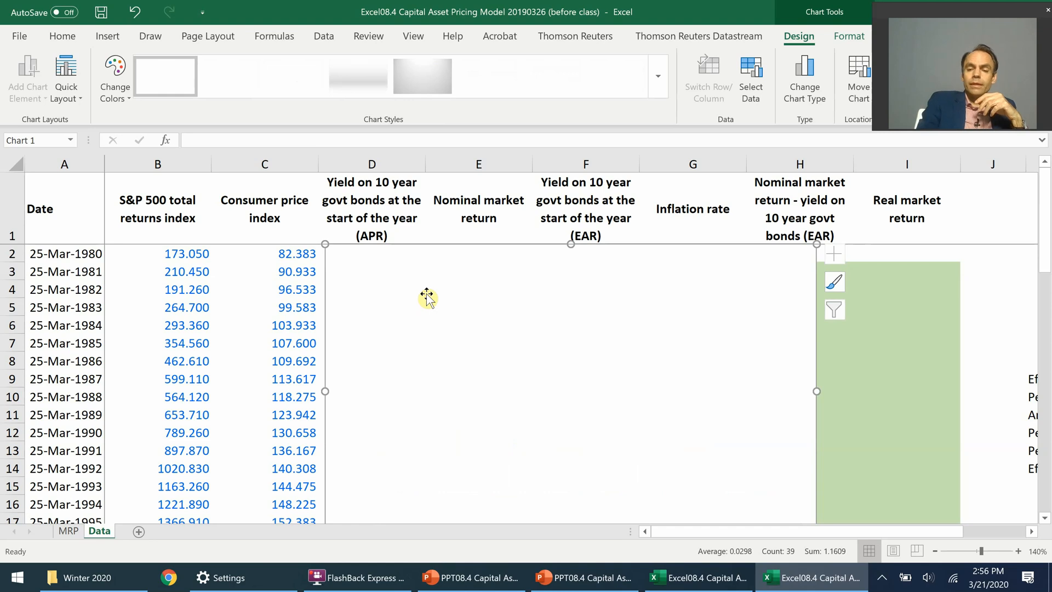
pyautogui.press('Delete')
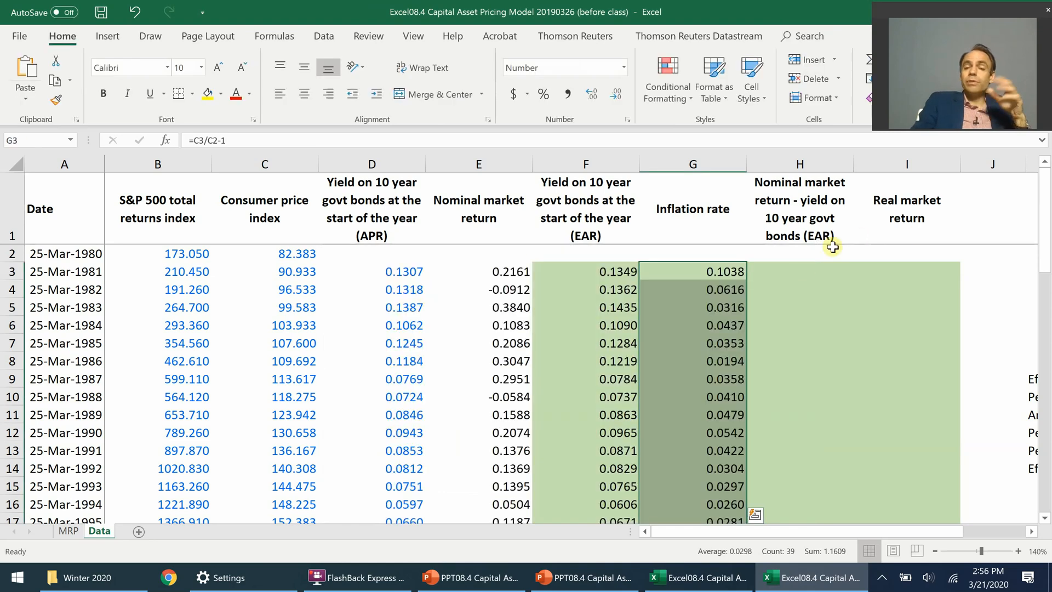
# Step: Calculate the nominal market return minus the bond yield in cell H3 with =E3-F3 and fill the formula down the column
pyautogui.click(803, 271)
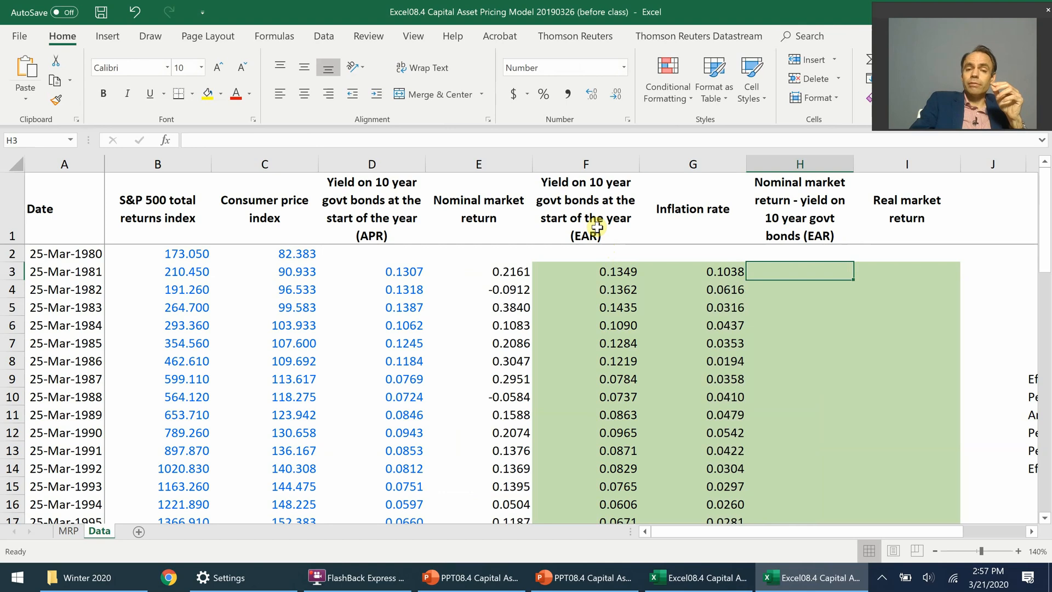
pyautogui.write('=')
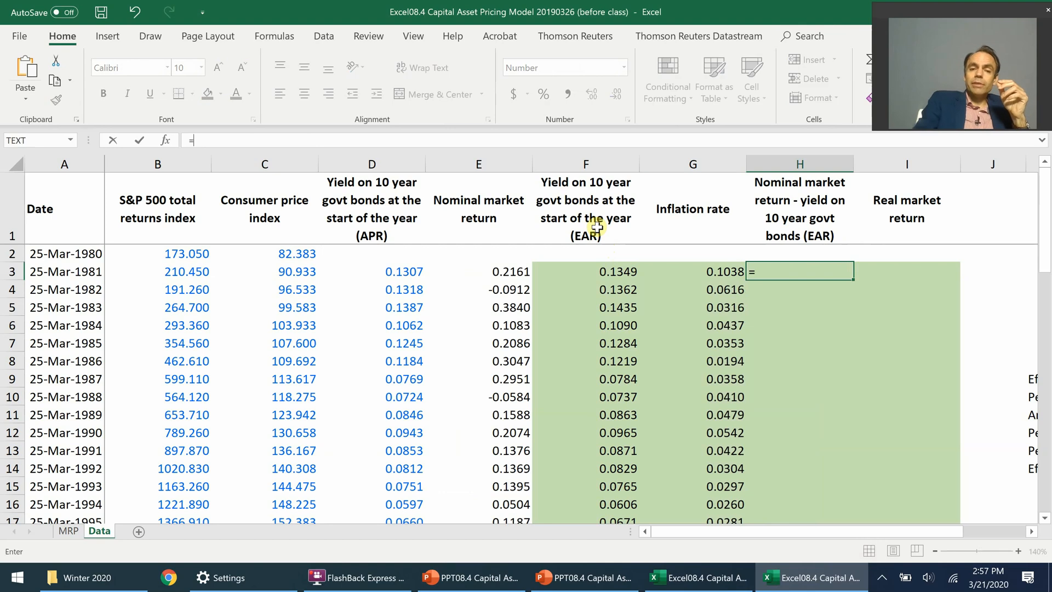
pyautogui.click(498, 272)
pyautogui.write('-')
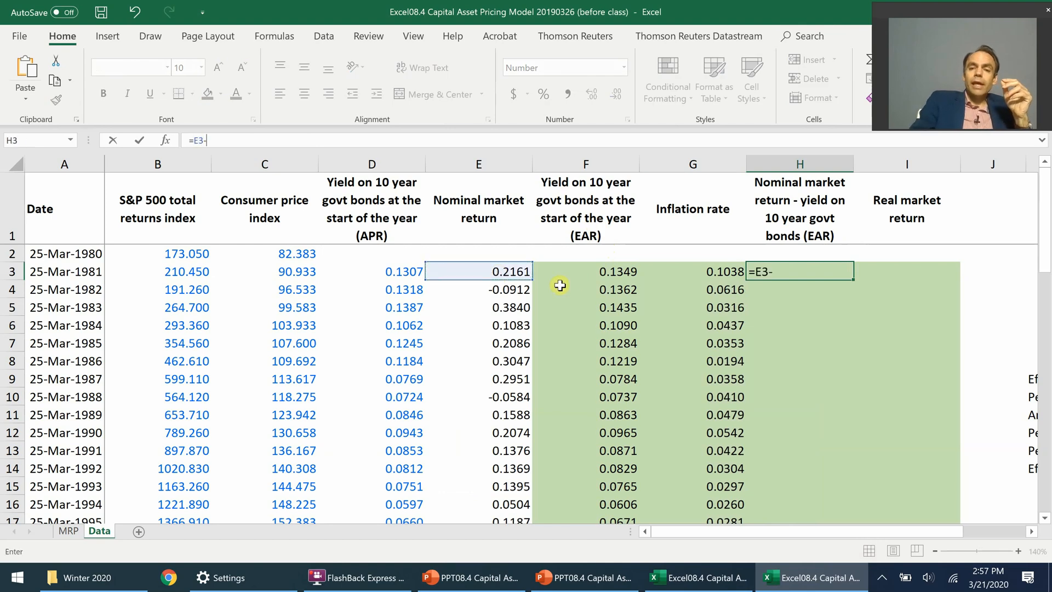
pyautogui.click(580, 274)
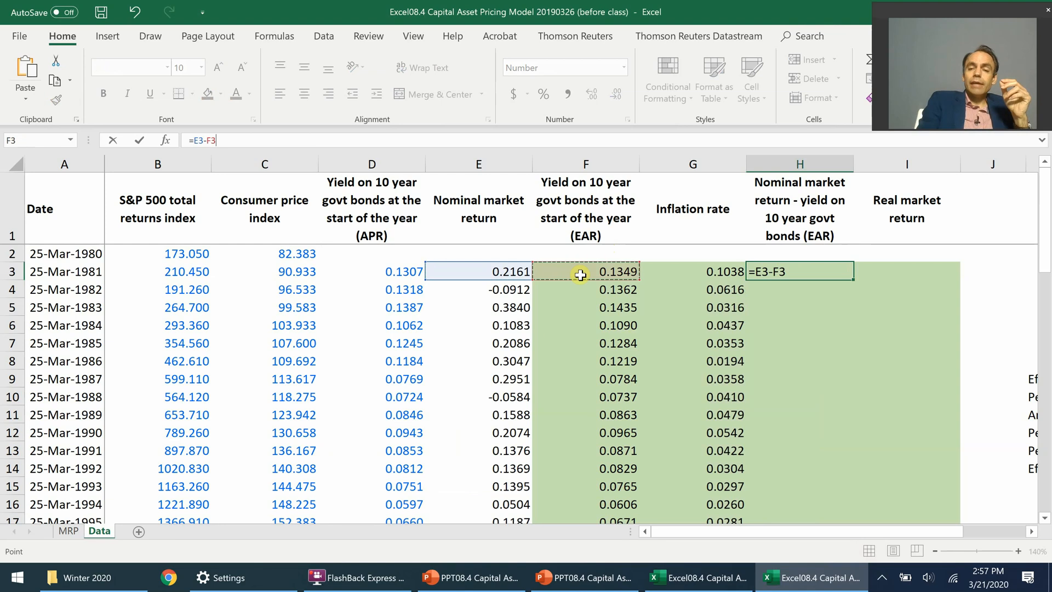
pyautogui.hotkey('ctrl', 'Return')
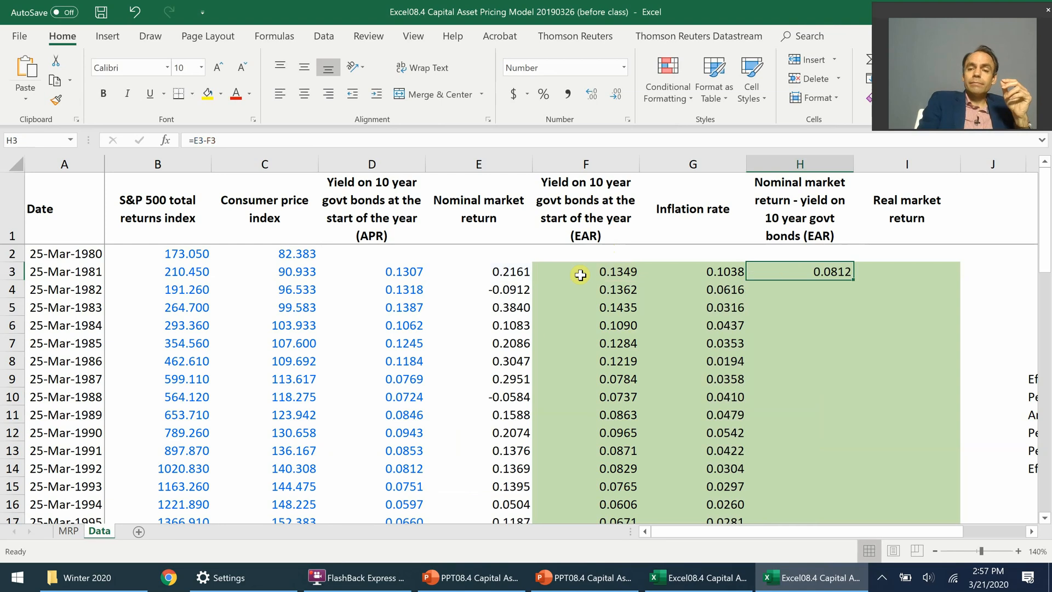
pyautogui.doubleClick(851, 280)
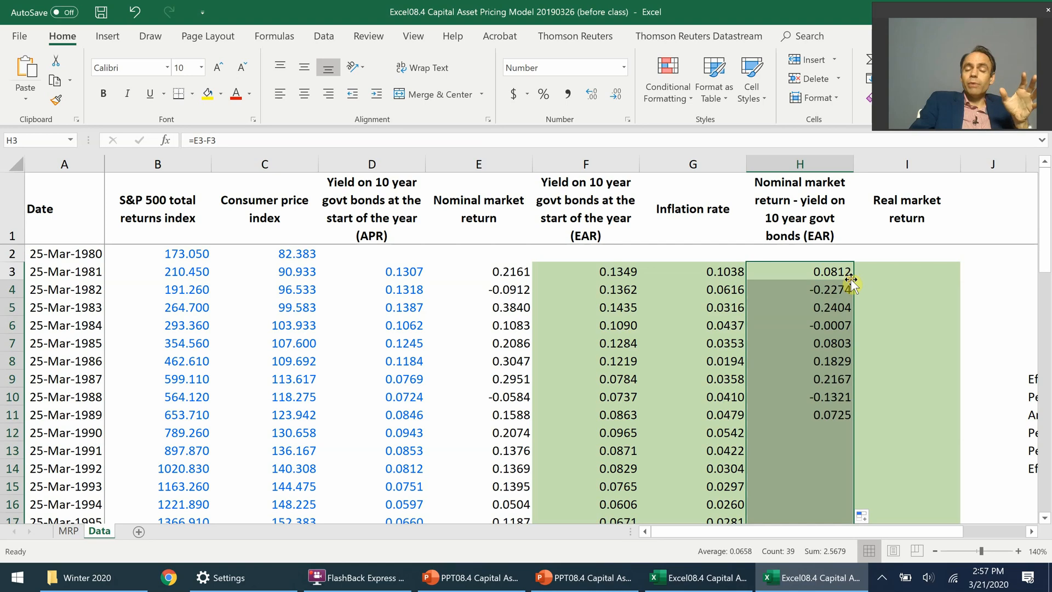
# Step: Check the excess market return formulas in the first and last data rows, cells H3 and H41
pyautogui.click(808, 274)
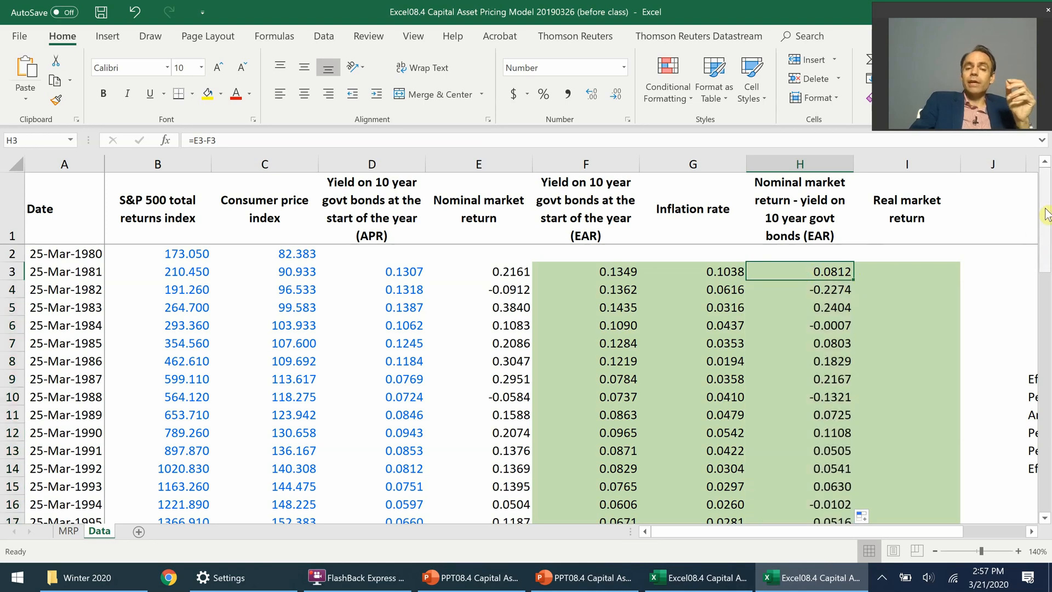
pyautogui.moveTo(1047, 214); pyautogui.dragTo(1048, 472)
pyautogui.click(825, 343)
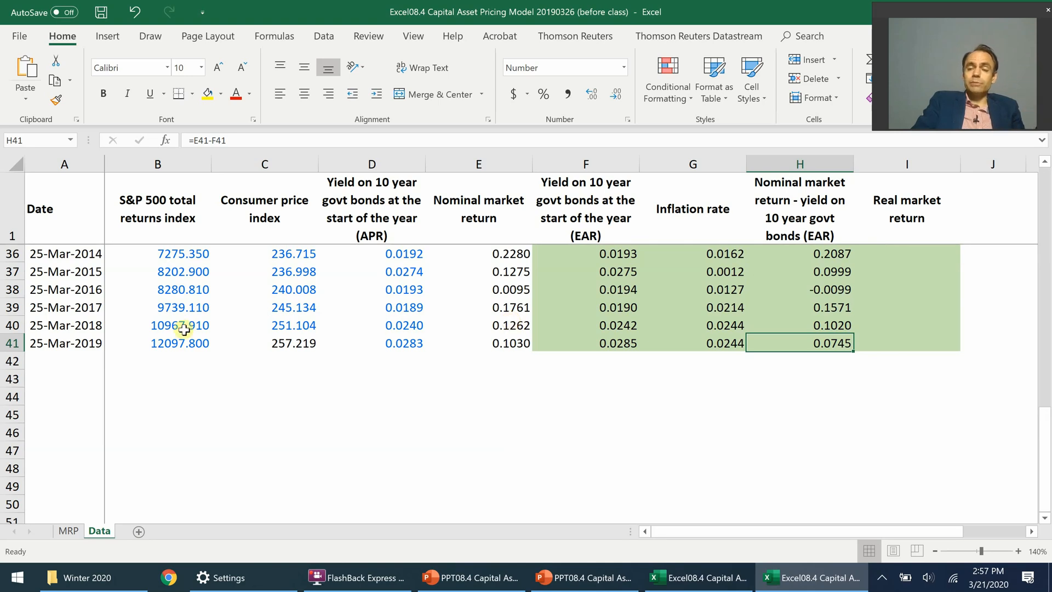
# Step: Set the zoom of the MRP sheet to 140%
pyautogui.click(67, 531)
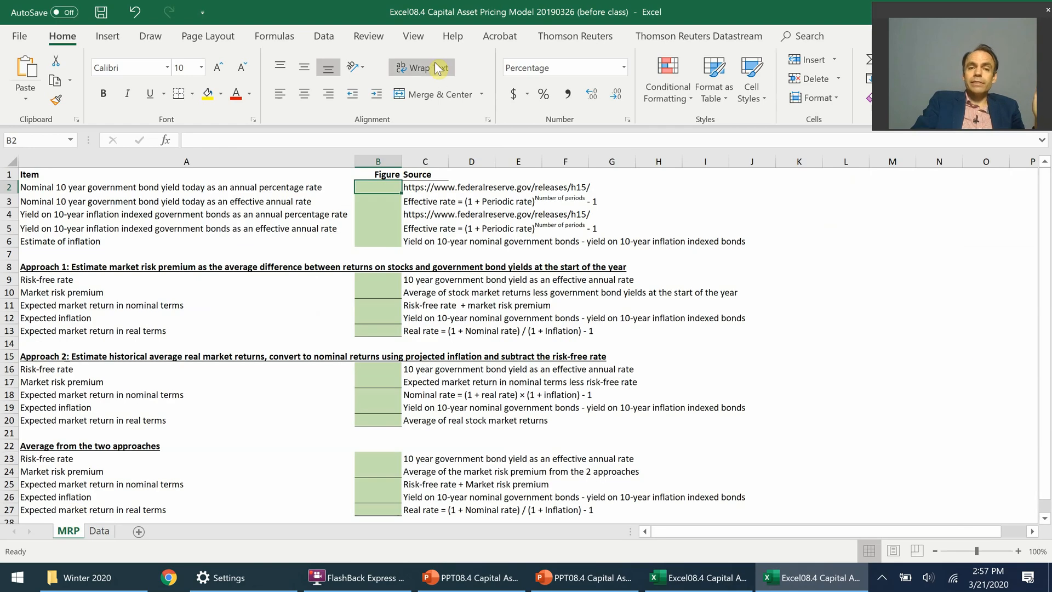
pyautogui.click(413, 35)
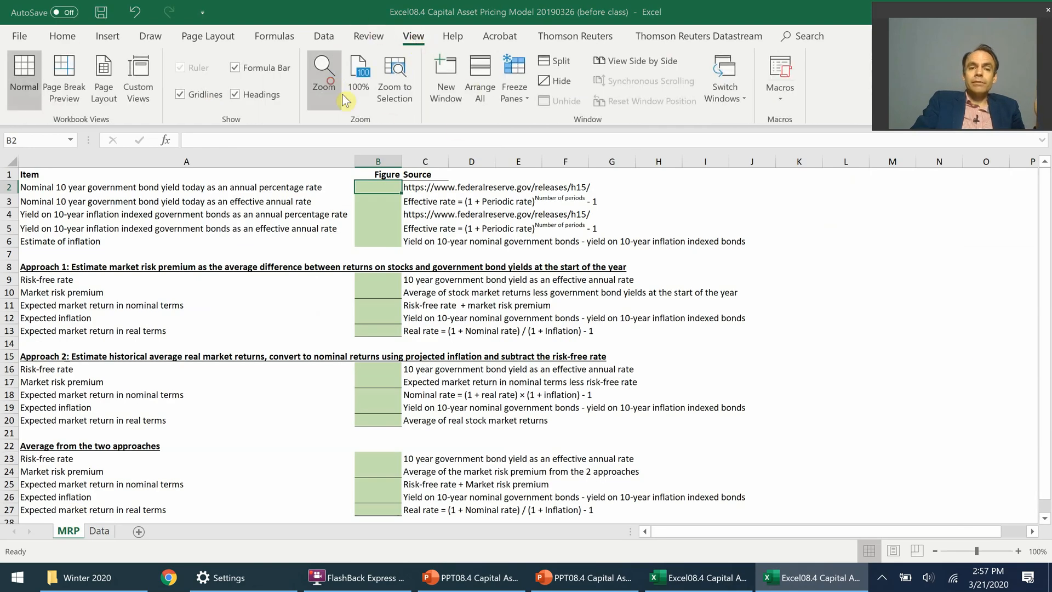
pyautogui.click(326, 79)
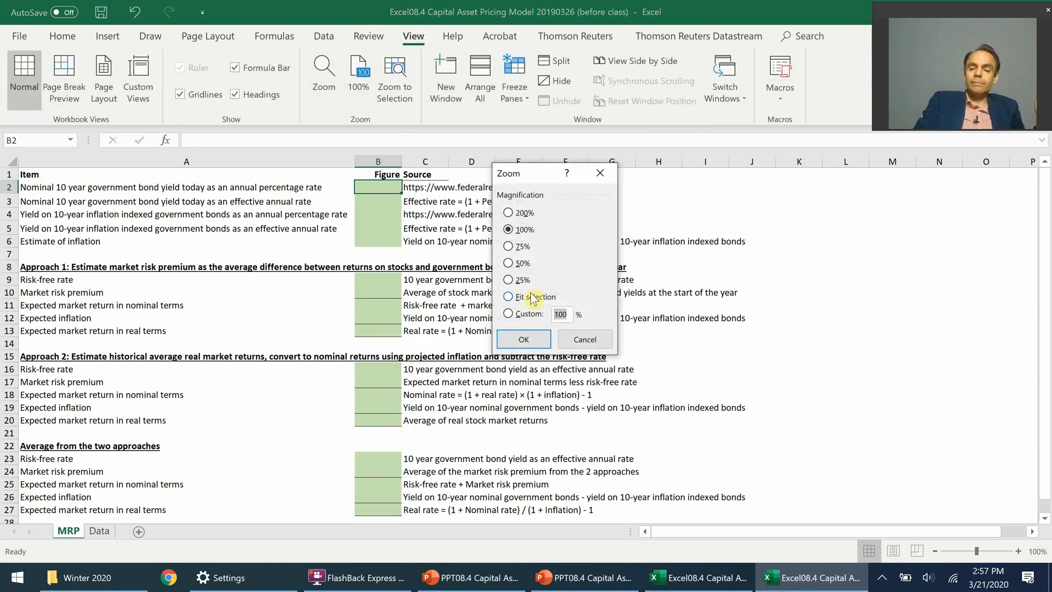
pyautogui.click(529, 311)
pyautogui.write('140')
pyautogui.press('Return')
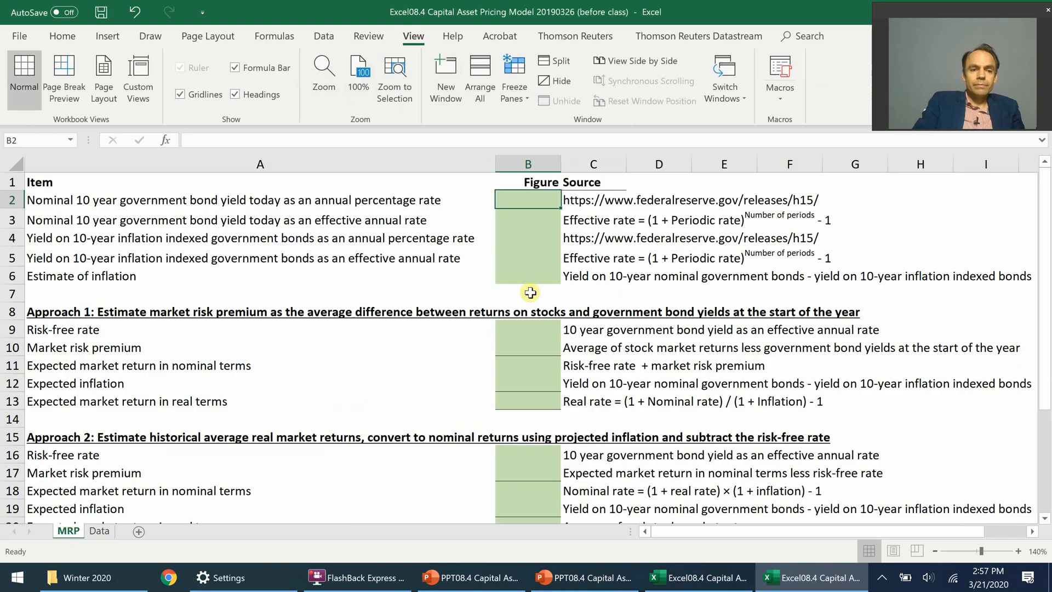
# Step: Calculate Approach 1's market risk premium in cell B10 of the MRP sheet with =AVERAGE(Data!H3:H41)
pyautogui.click(12, 348)
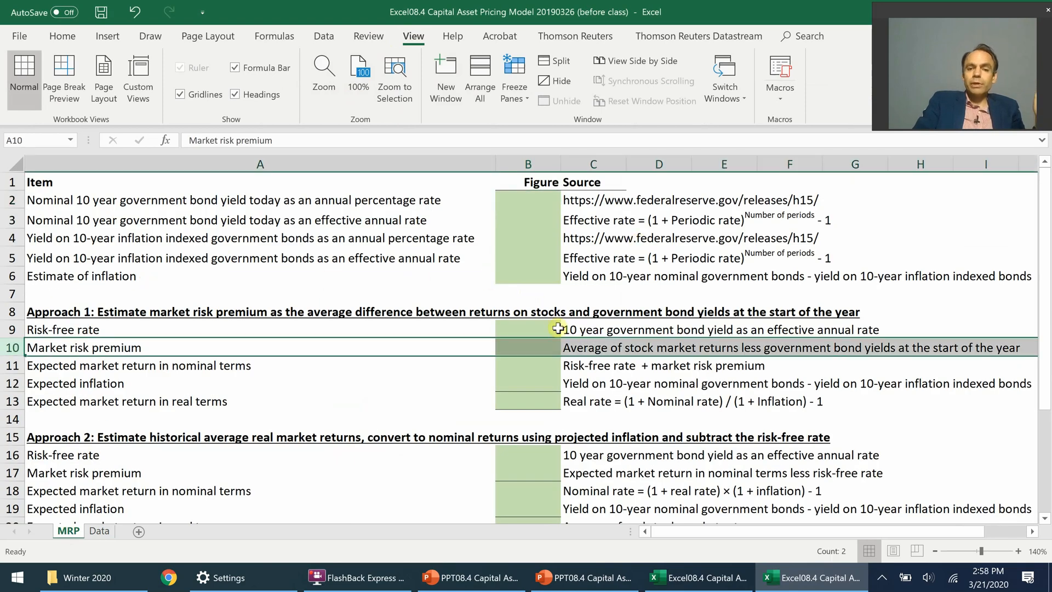
pyautogui.click(568, 345)
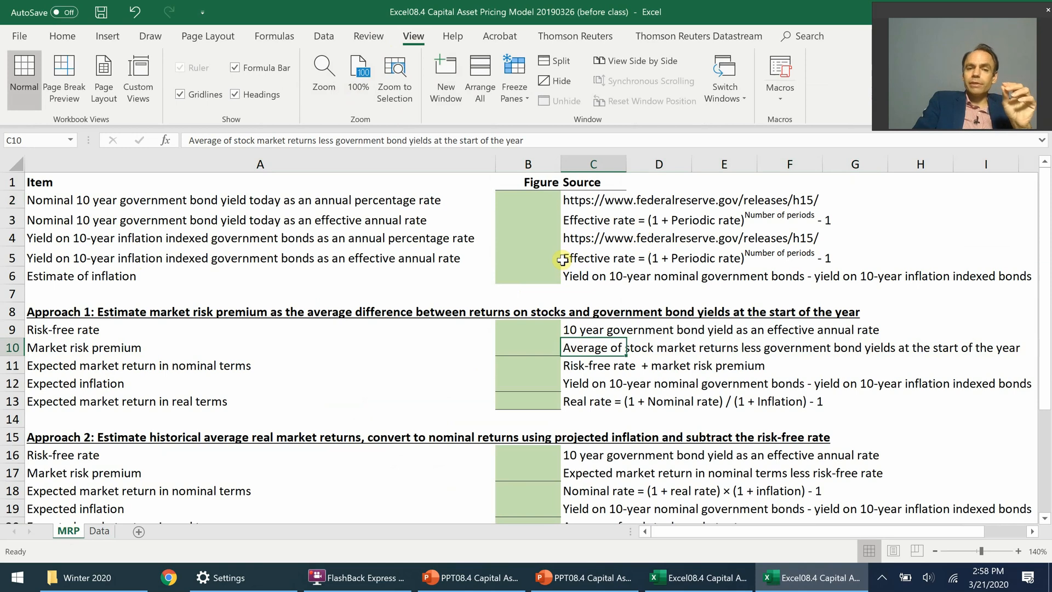
pyautogui.click(531, 354)
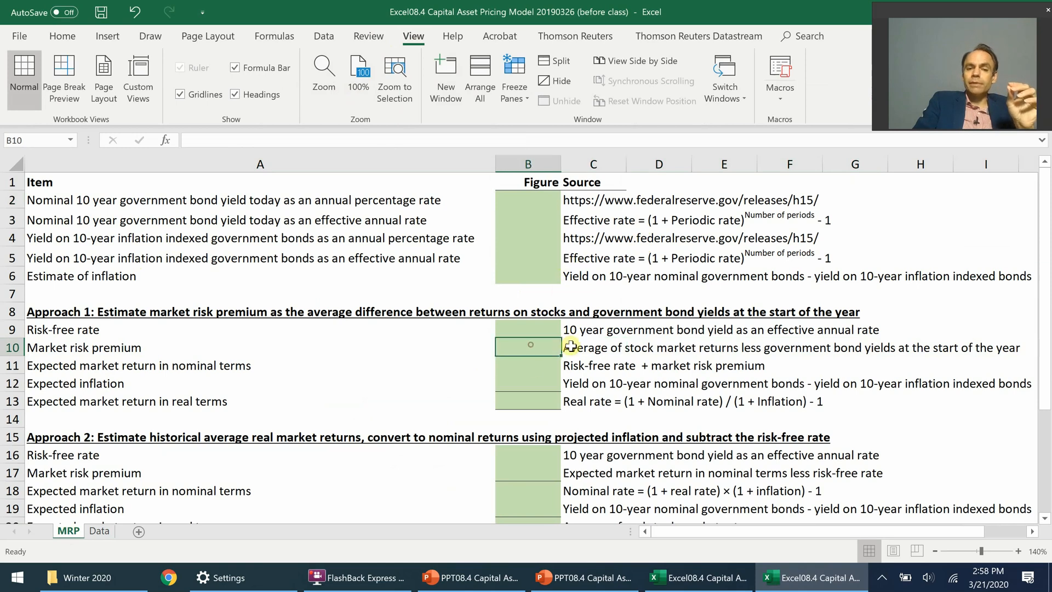
pyautogui.write('=average(')
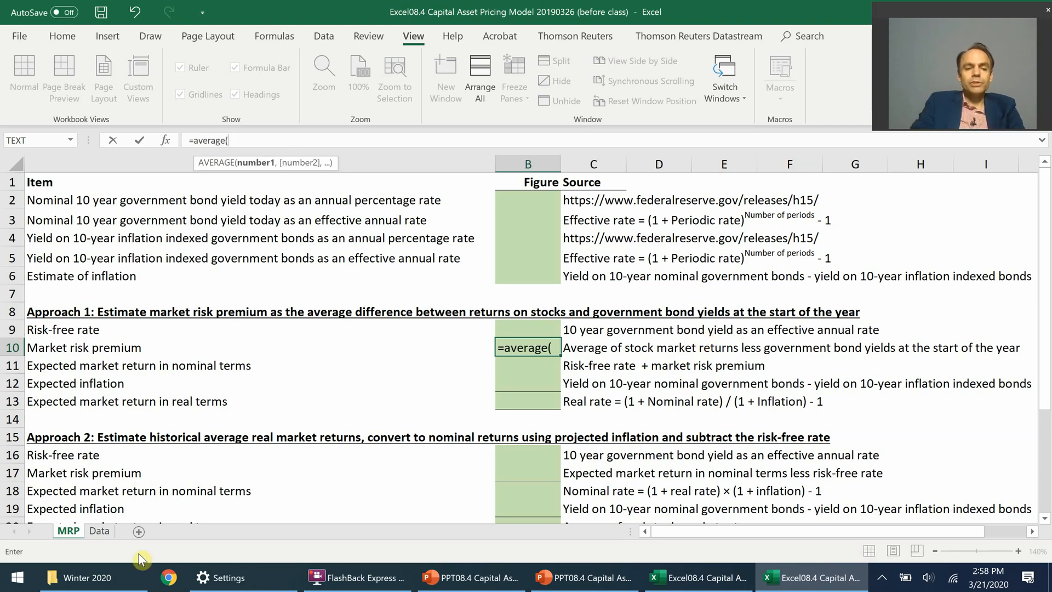
pyautogui.click(99, 530)
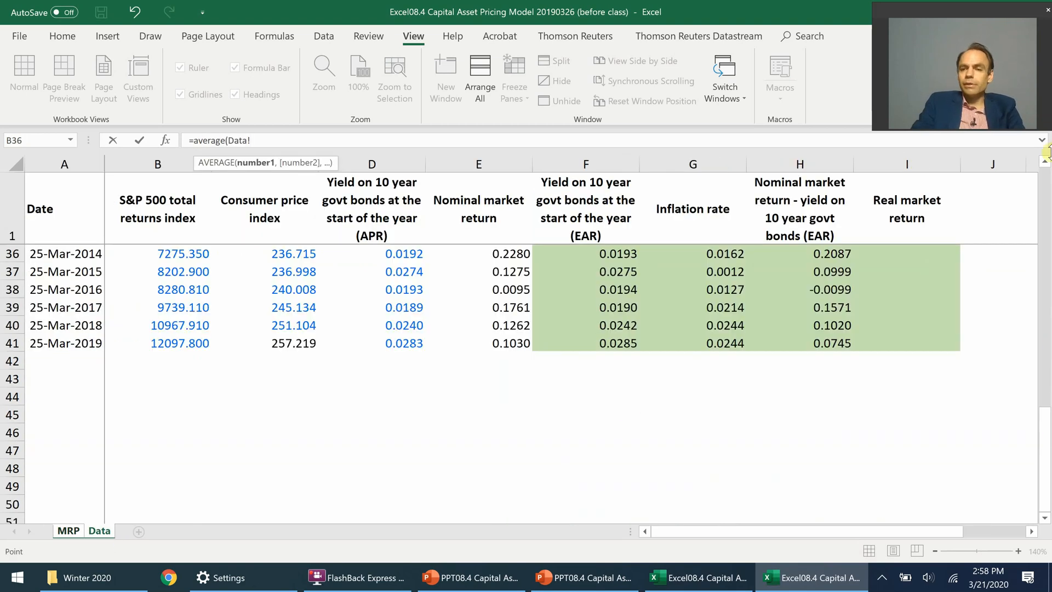
pyautogui.moveTo(1046, 410); pyautogui.dragTo(1047, 174)
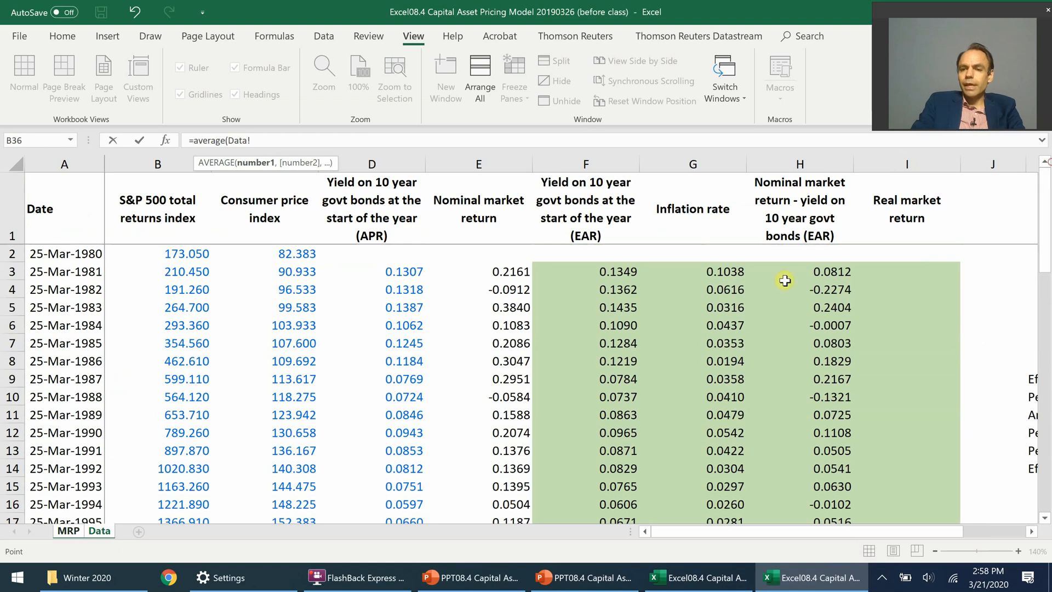
pyautogui.click(789, 271)
pyautogui.hotkey('ctrl', 'shift', 'Down')
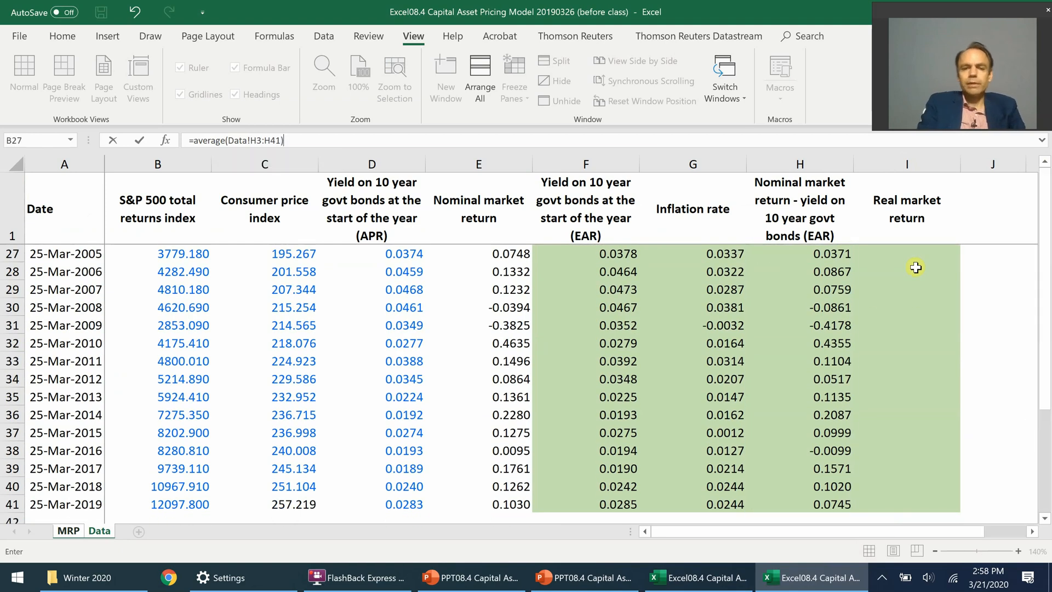
pyautogui.press('Return')
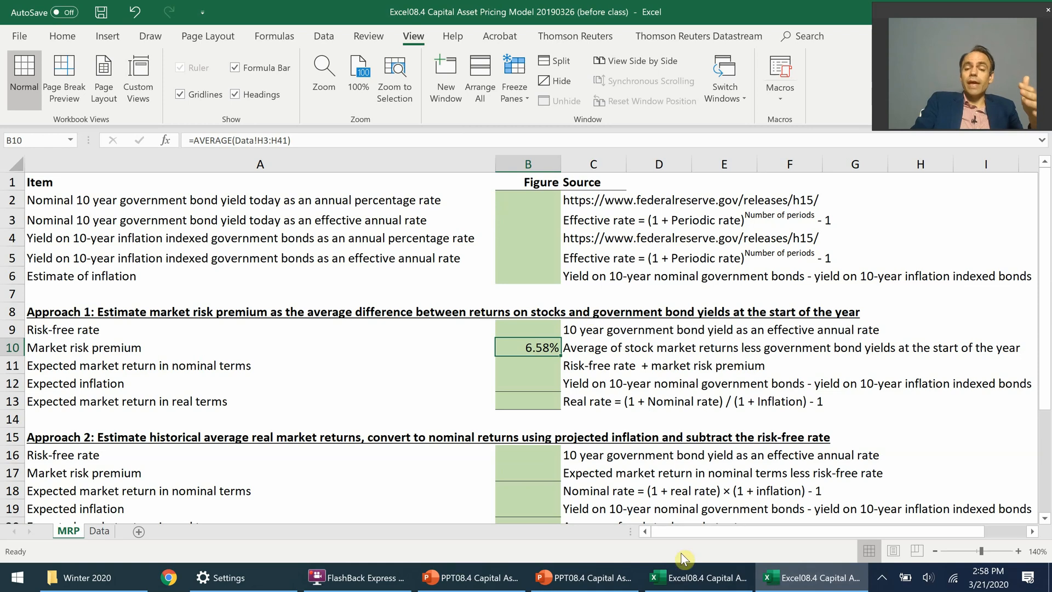
# Step: Look up the nominal 10-year government bond yield in the after-class workbook and enter 2.44% in cell B2 of the before-class workbook
pyautogui.click(699, 577)
pyautogui.click(390, 187)
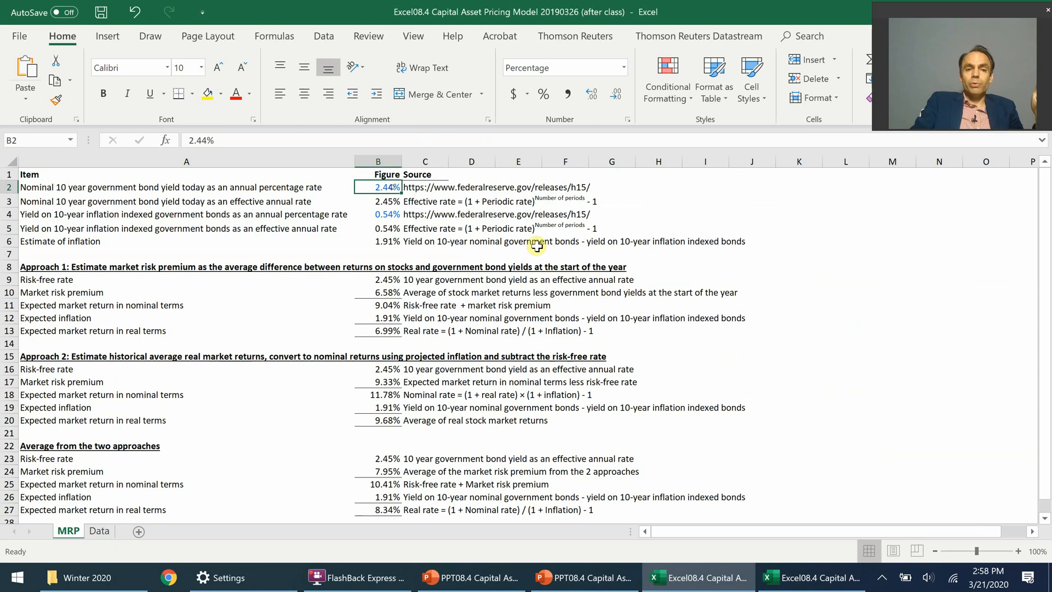
pyautogui.click(784, 585)
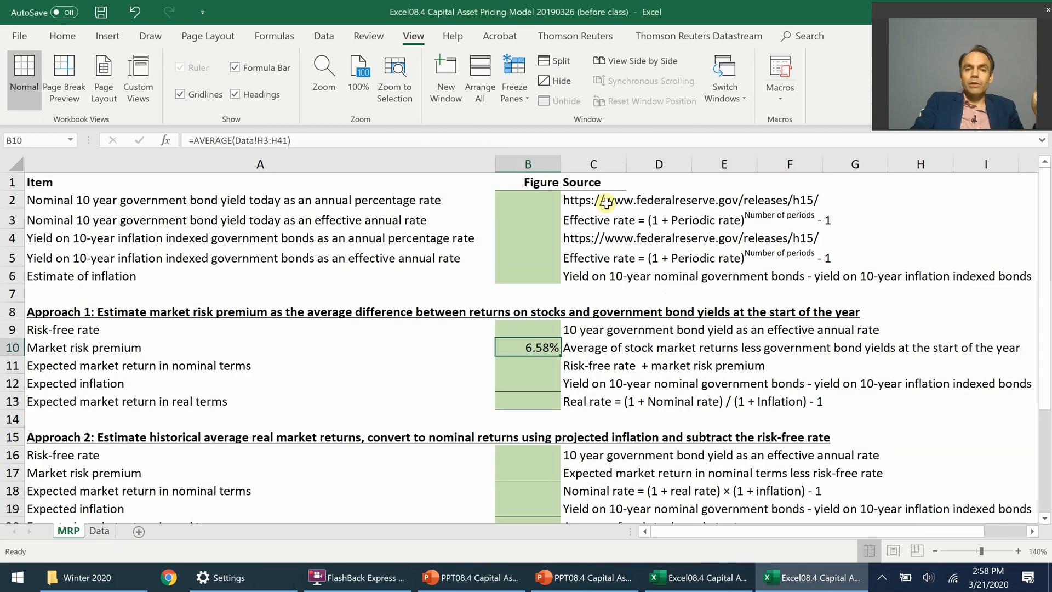
pyautogui.click(322, 198)
pyautogui.click(544, 201)
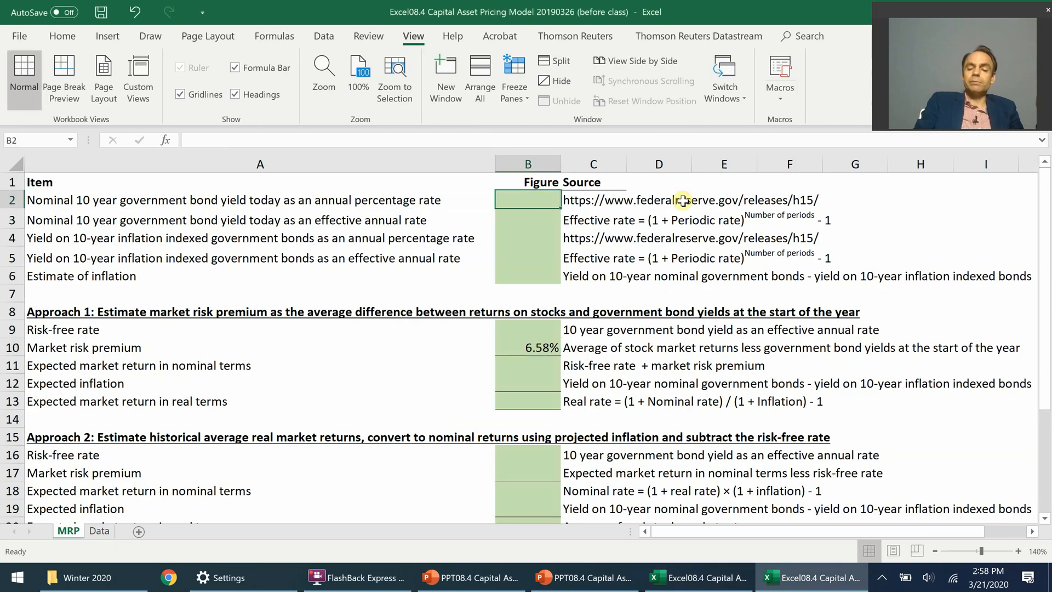
pyautogui.write('2.44')
pyautogui.press('Return')
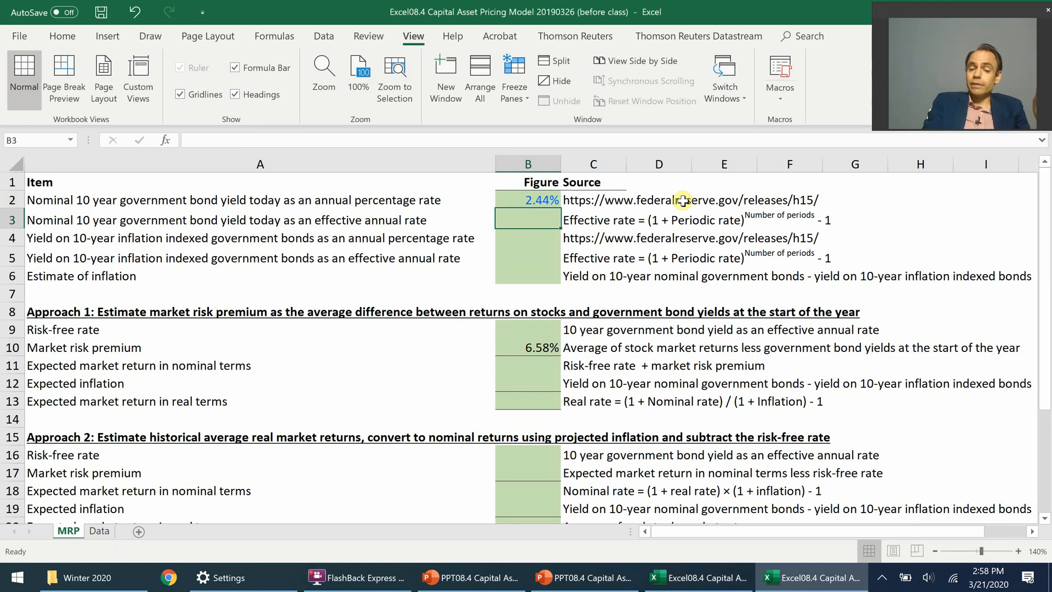
# Step: Calculate the nominal 10-year bond yield as an effective annual rate in cell B3 with =(1+B2/2)^2-1
pyautogui.write('=(1+')
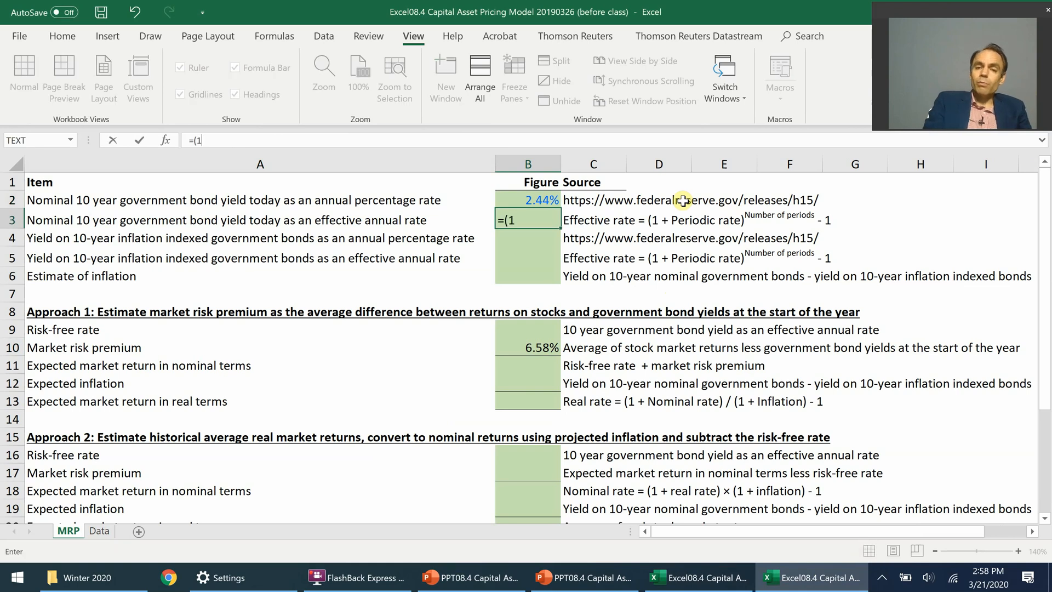
pyautogui.click(526, 200)
pyautogui.write('/2)^2-')
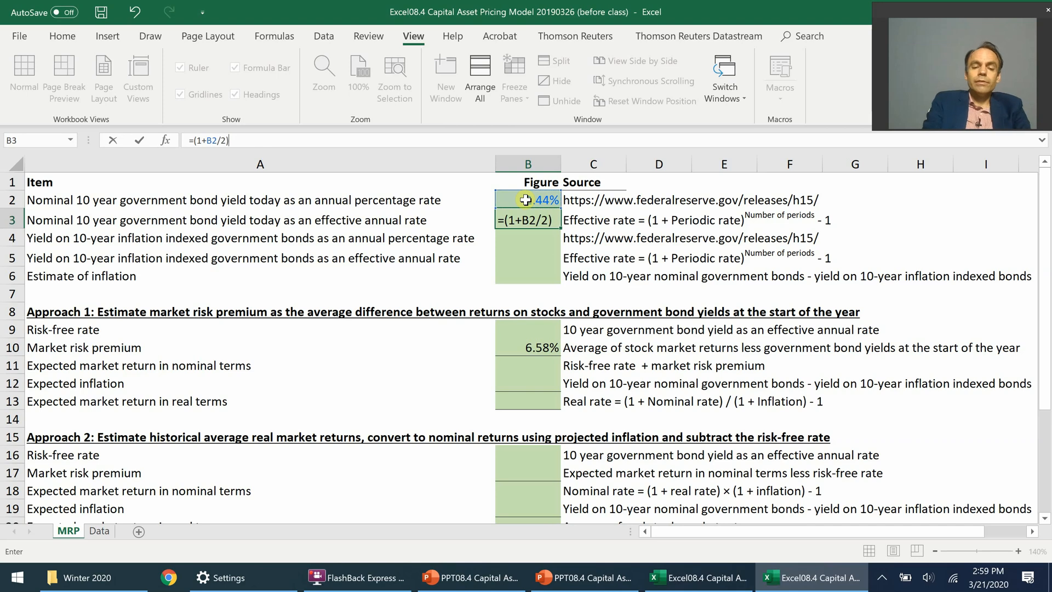
pyautogui.write('1')
pyautogui.hotkey('ctrl', 'Return')
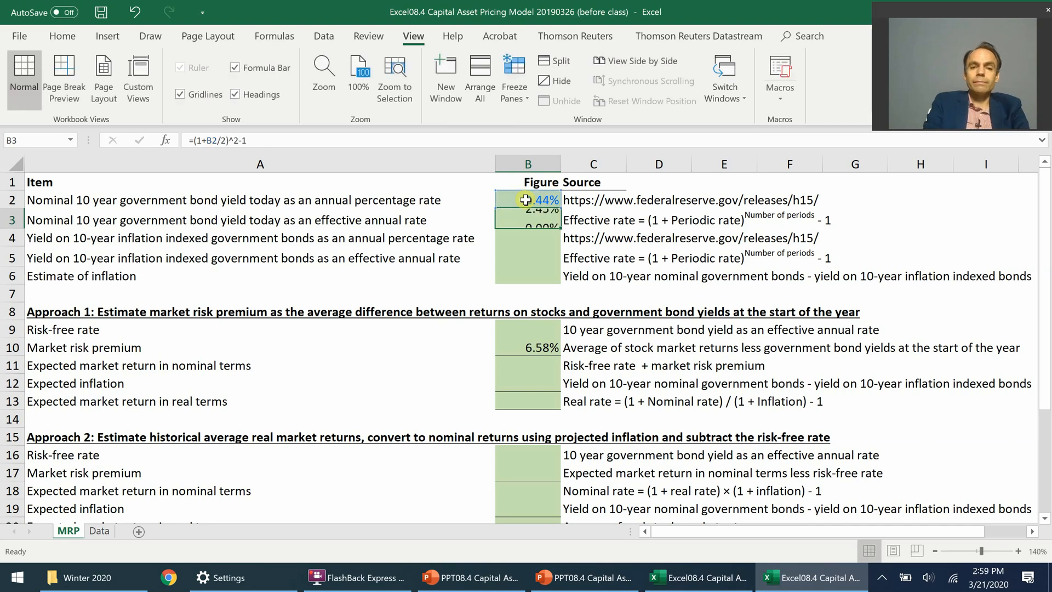
# Step: Link Approach 1's risk-free rate in cell B9 to the effective bond yield with =B3
pyautogui.click(538, 329)
pyautogui.write('=')
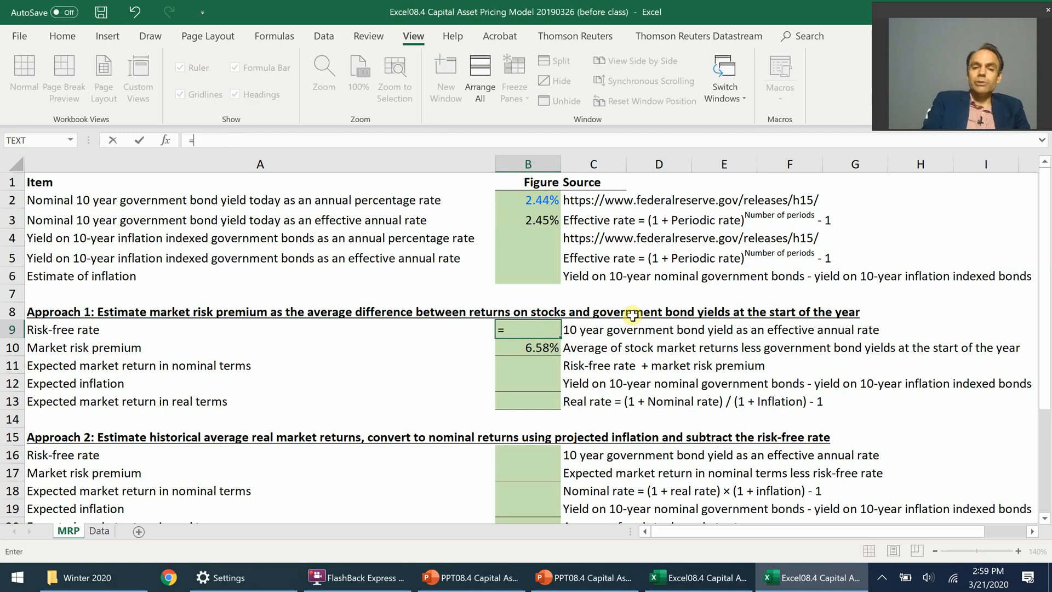
pyautogui.click(550, 216)
pyautogui.hotkey('ctrl', 'Return')
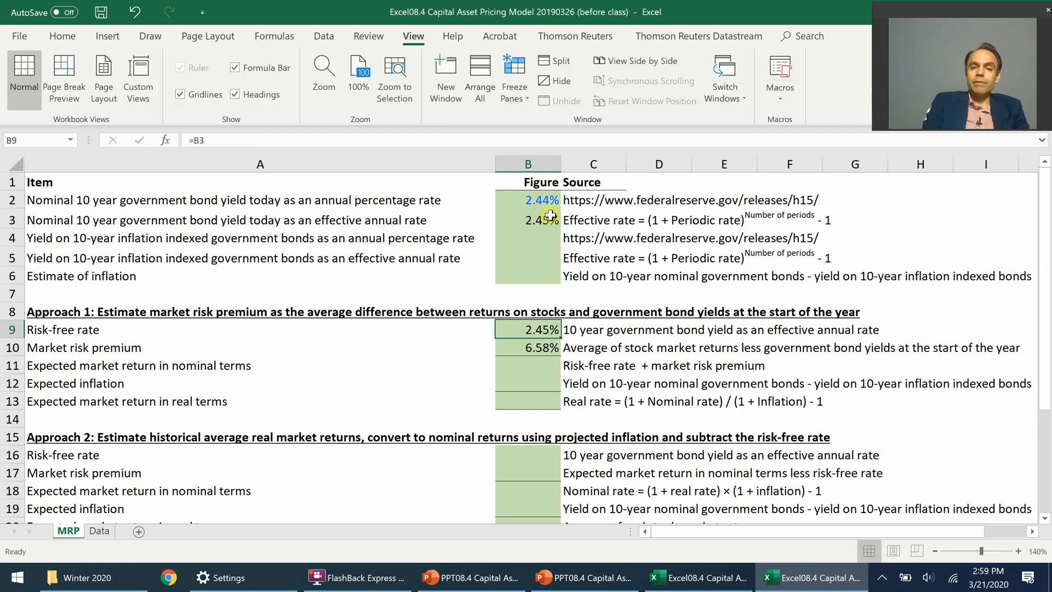
# Step: Calculate Approach 1's expected nominal market return in cell B11 with =B9+B10
pyautogui.press('Down')
pyautogui.press('Down')
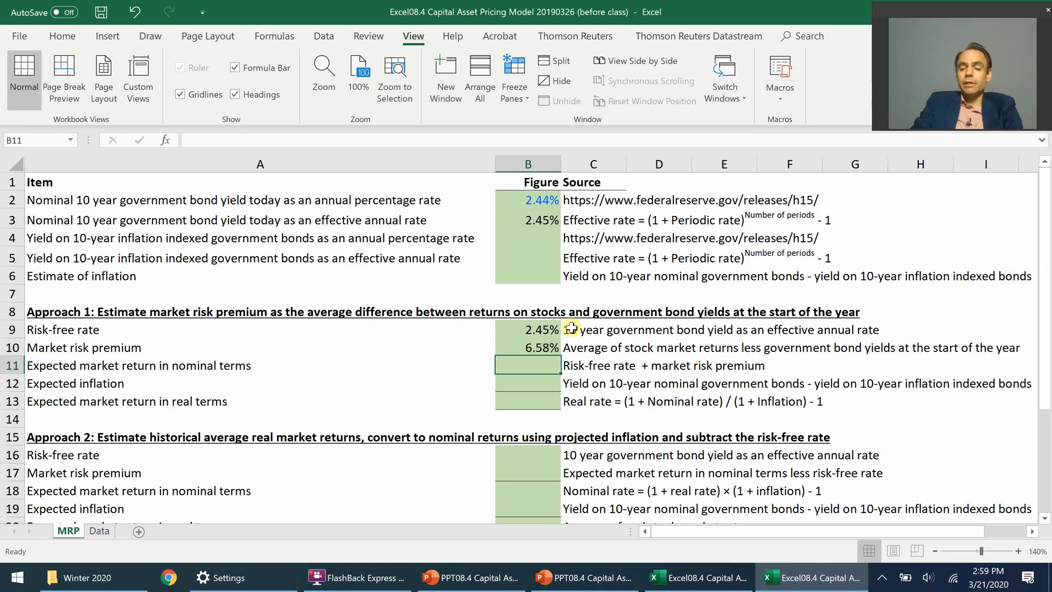
pyautogui.write('=')
pyautogui.click(541, 329)
pyautogui.write('+')
pyautogui.click(541, 348)
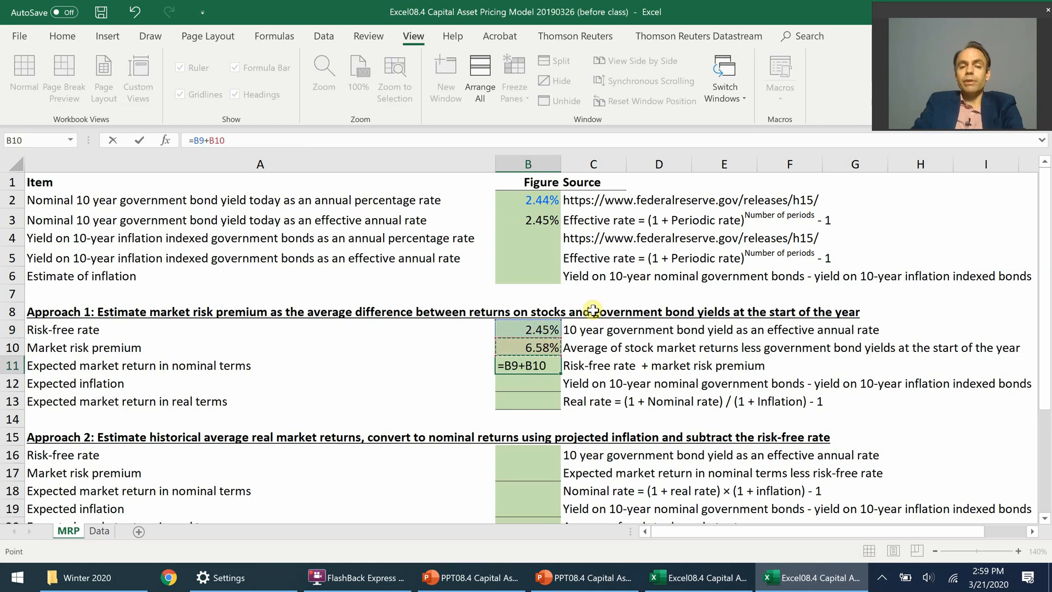
pyautogui.hotkey('ctrl', 'Return')
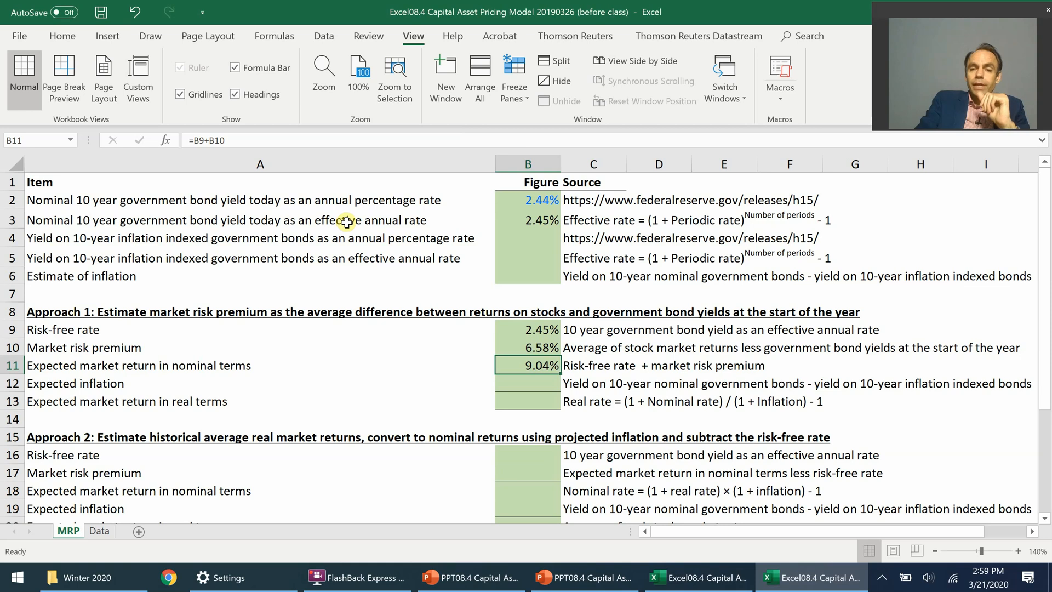
# Step: Look up the 10-year inflation indexed bond yield in the after-class workbook and enter 0.54% in cell B4 of the before-class workbook
pyautogui.click(441, 237)
pyautogui.click(531, 236)
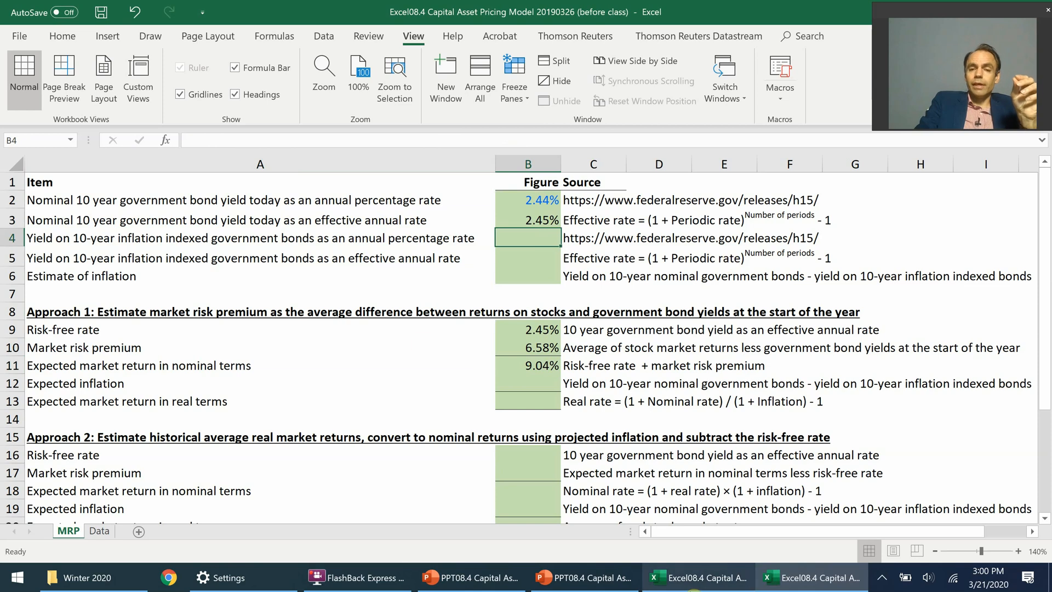
pyautogui.click(693, 586)
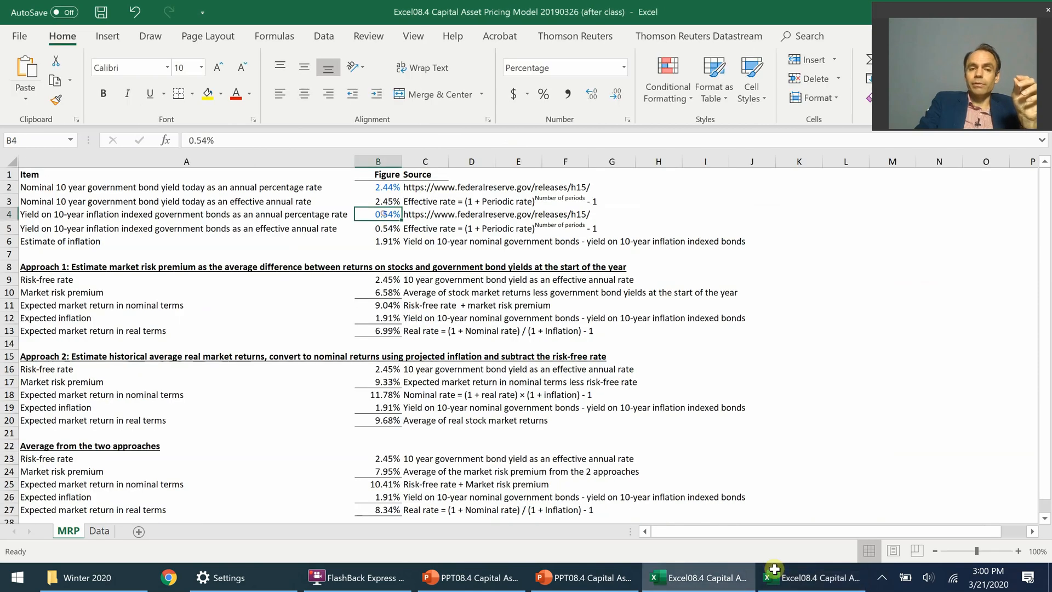
pyautogui.click(774, 570)
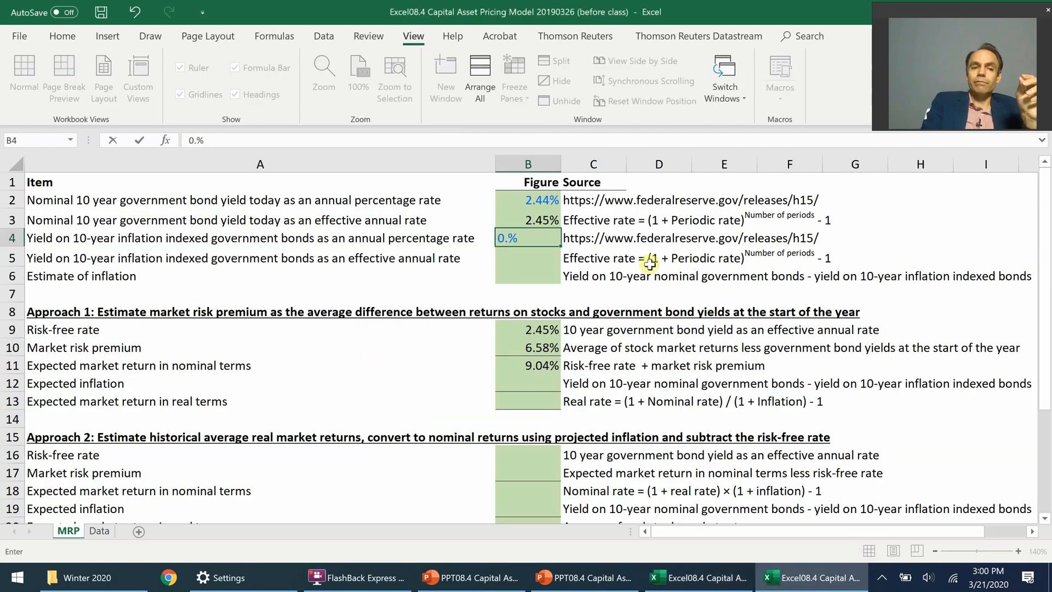
pyautogui.write('54')
pyautogui.hotkey('ctrl', 'Return')
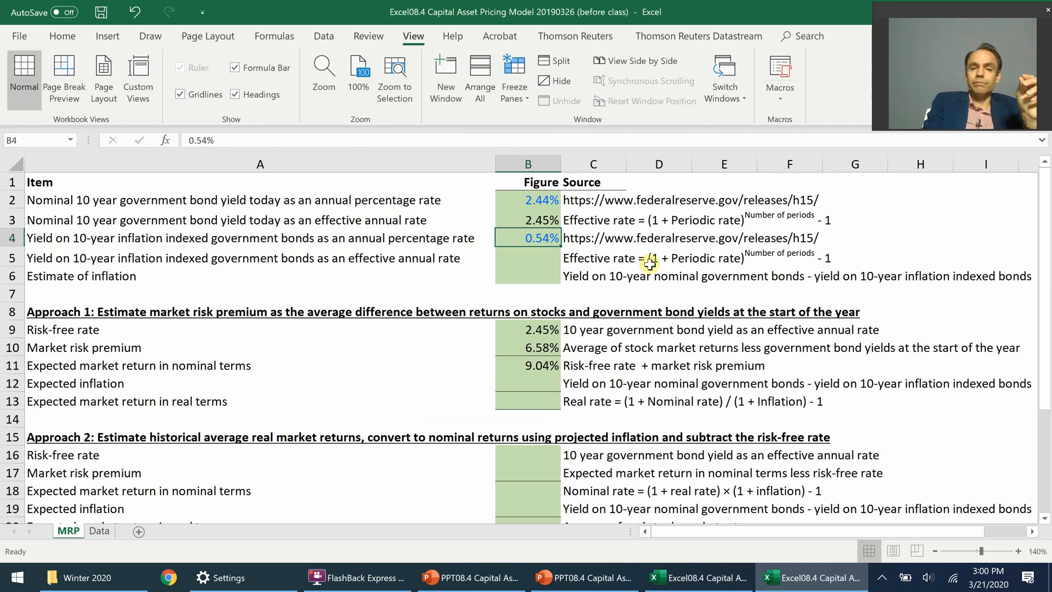
# Step: Copy the effective rate formula from cell B3 to B5 for the inflation indexed bond yield
pyautogui.click(516, 216)
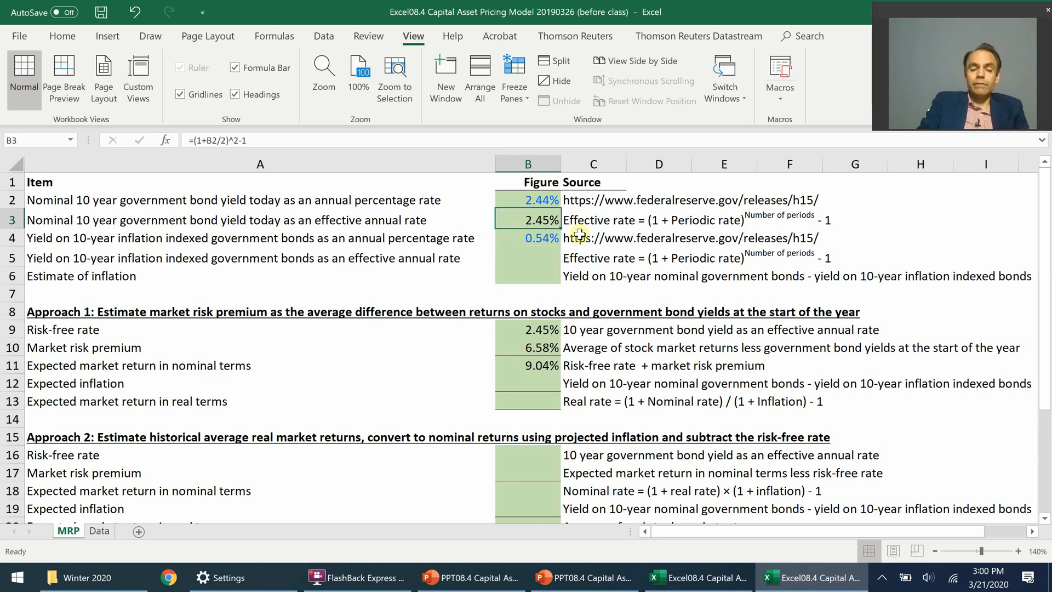
pyautogui.hotkey('ctrl', 'c')
pyautogui.click(537, 259)
pyautogui.hotkey('ctrl', 'v')
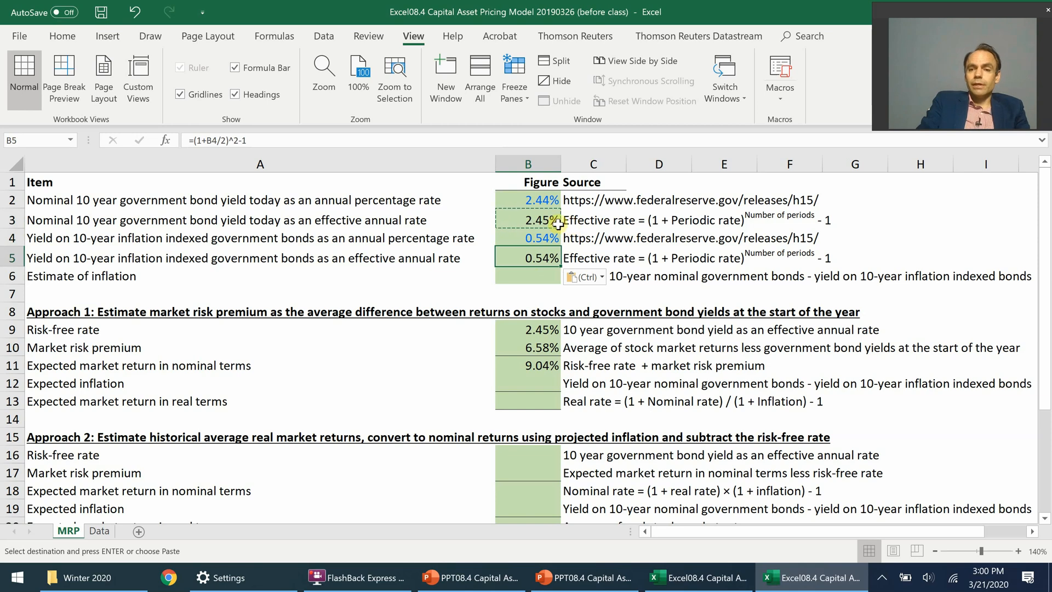
# Step: Estimate inflation in cell B6 as the nominal minus the inflation indexed effective bond yield with =B3-B5
pyautogui.click(324, 244)
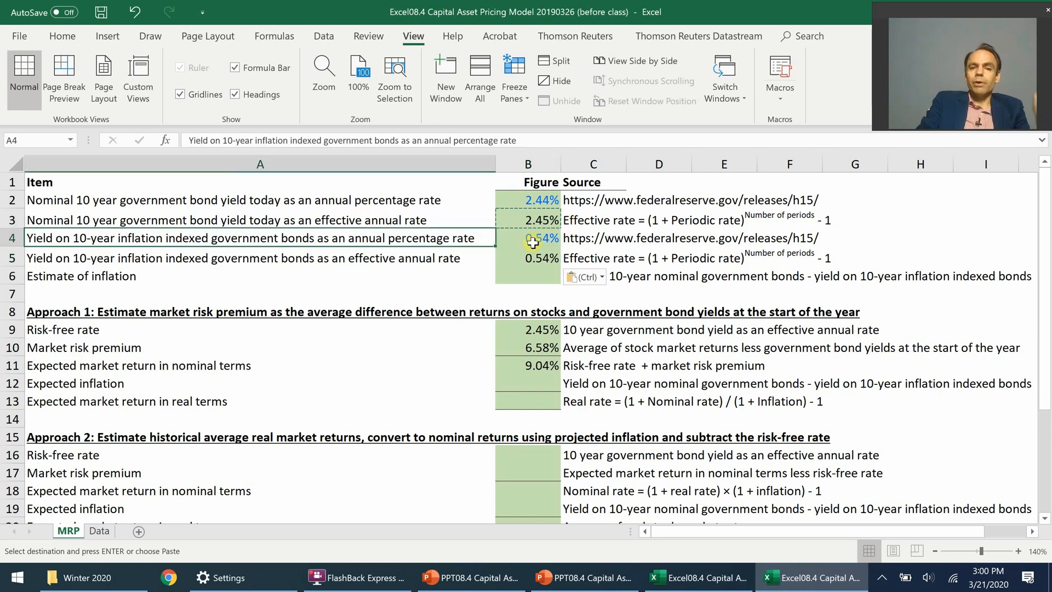
pyautogui.click(533, 242)
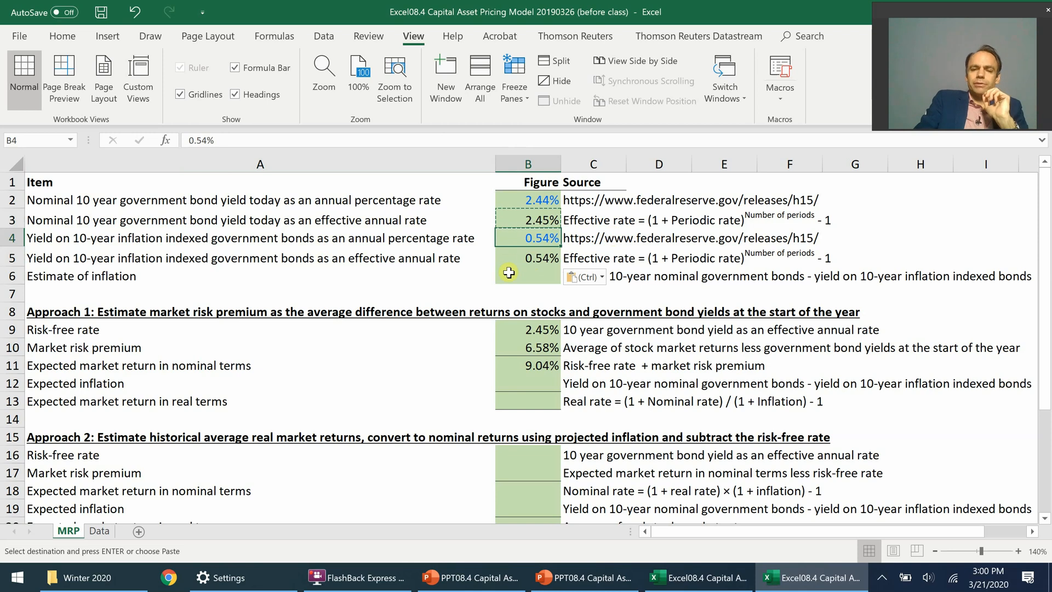
pyautogui.press('Down')
pyautogui.press('Down')
pyautogui.write('=')
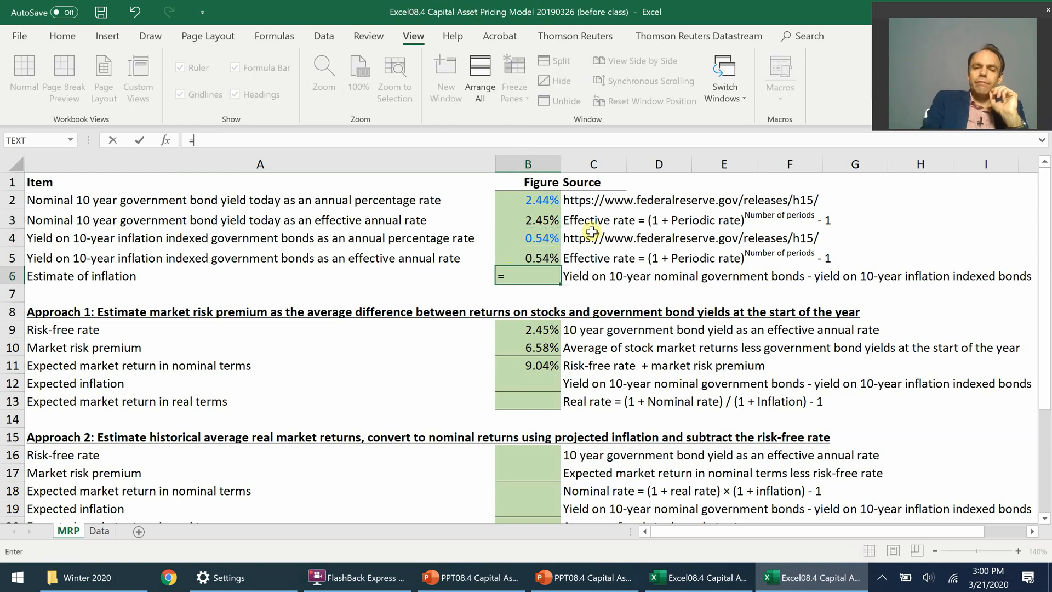
pyautogui.click(542, 216)
pyautogui.write('-')
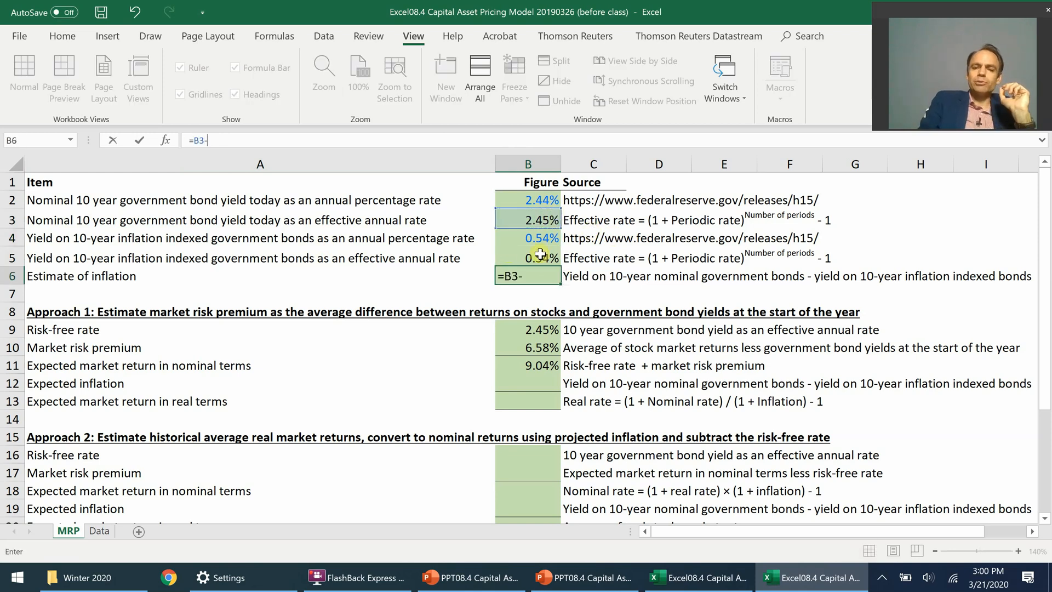
pyautogui.click(540, 253)
pyautogui.press('Return')
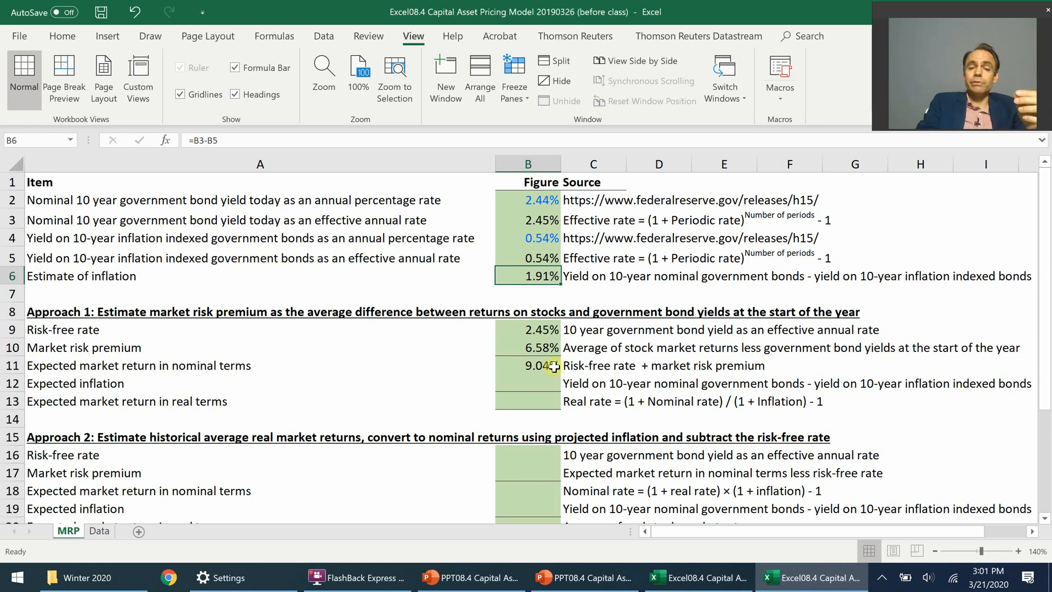
# Step: Link Approach 1's expected inflation in cell B12 to the inflation estimate with =B6
pyautogui.click(544, 383)
pyautogui.write('=')
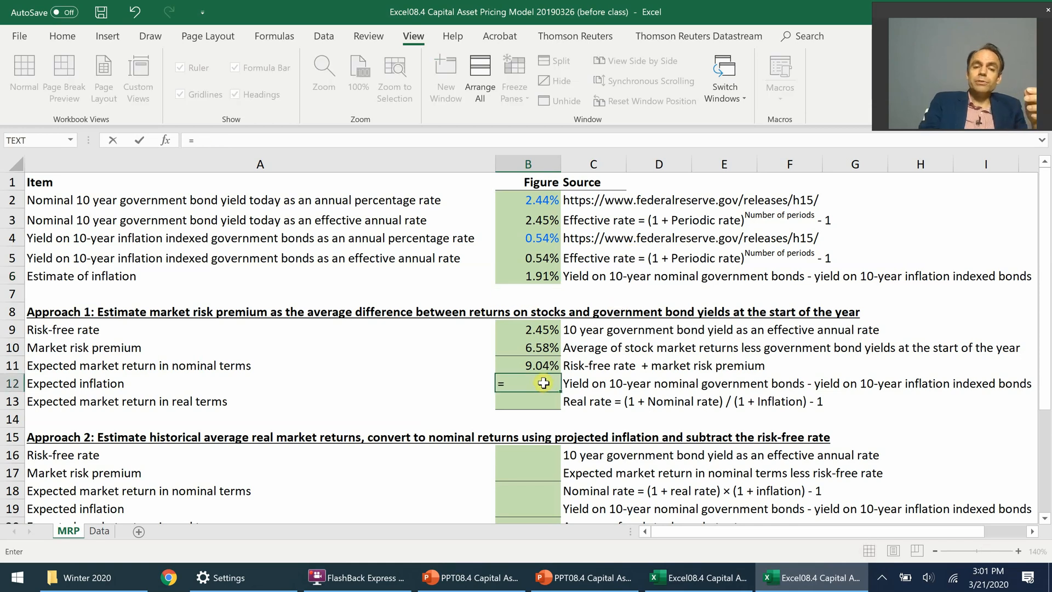
pyautogui.click(532, 276)
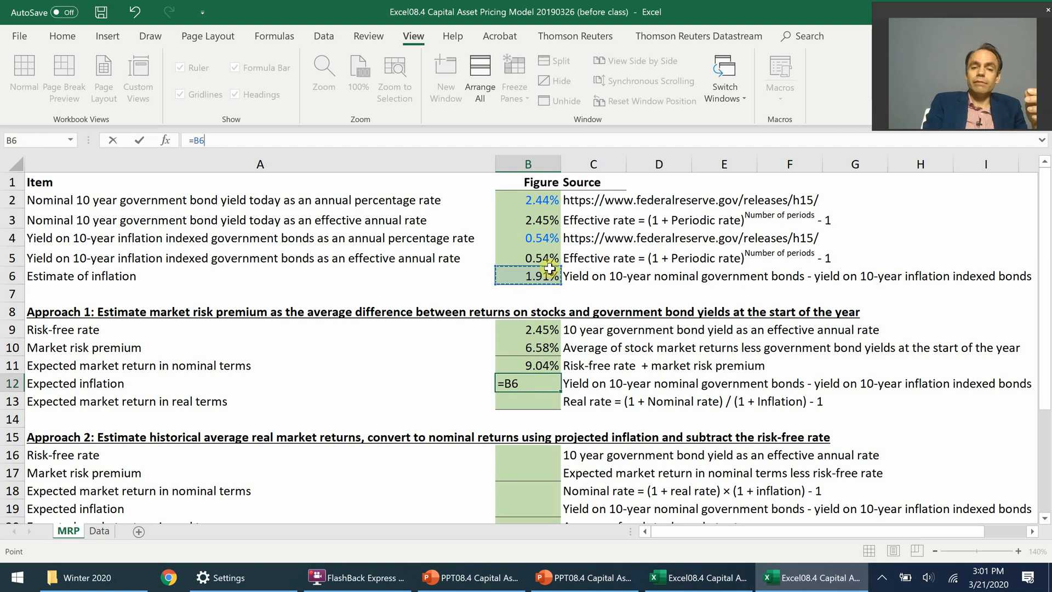
pyautogui.press('Return')
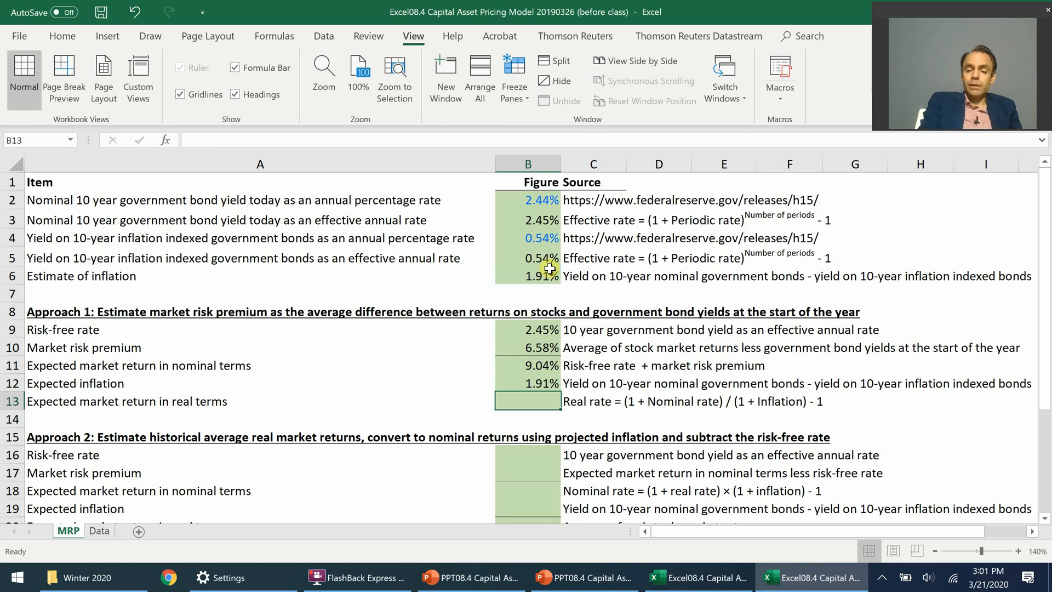
# Step: Calculate Approach 1's expected real market return in cell B13 with =(1+B11)/(1+B12)-1
pyautogui.write('=(1+')
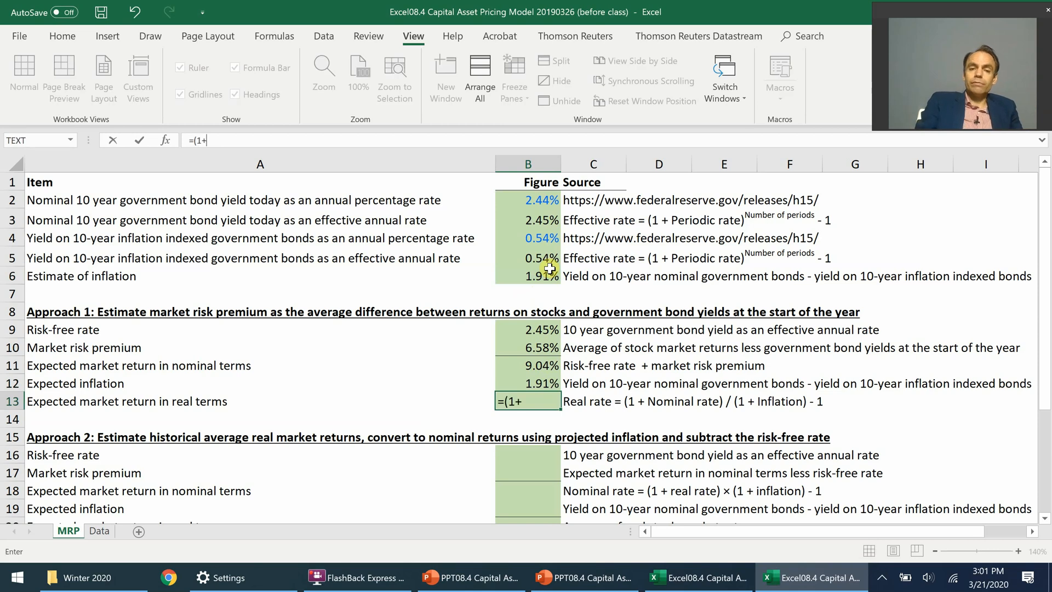
pyautogui.click(541, 367)
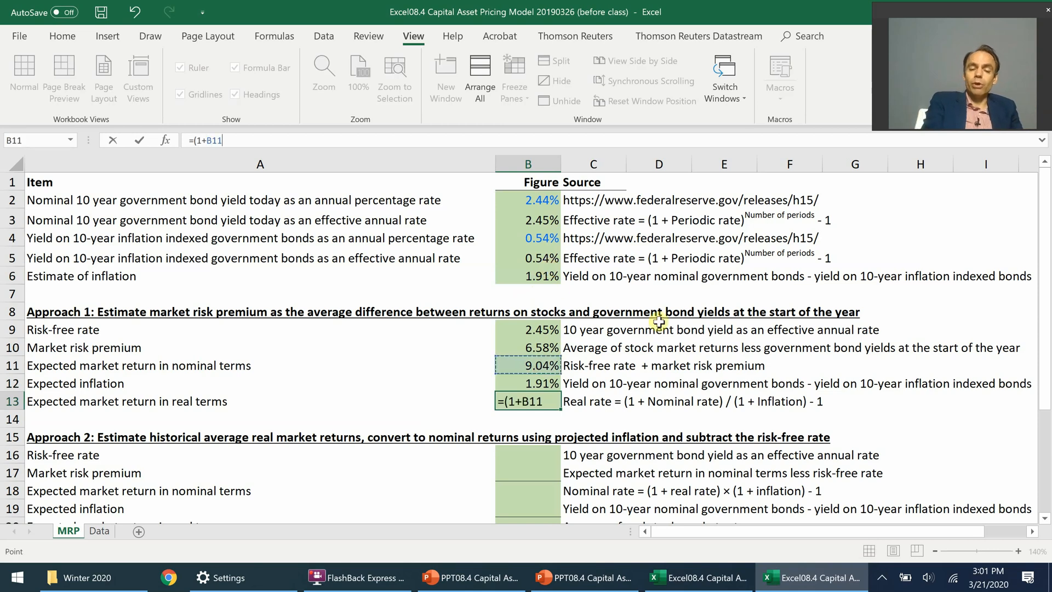
pyautogui.write(')/(1+')
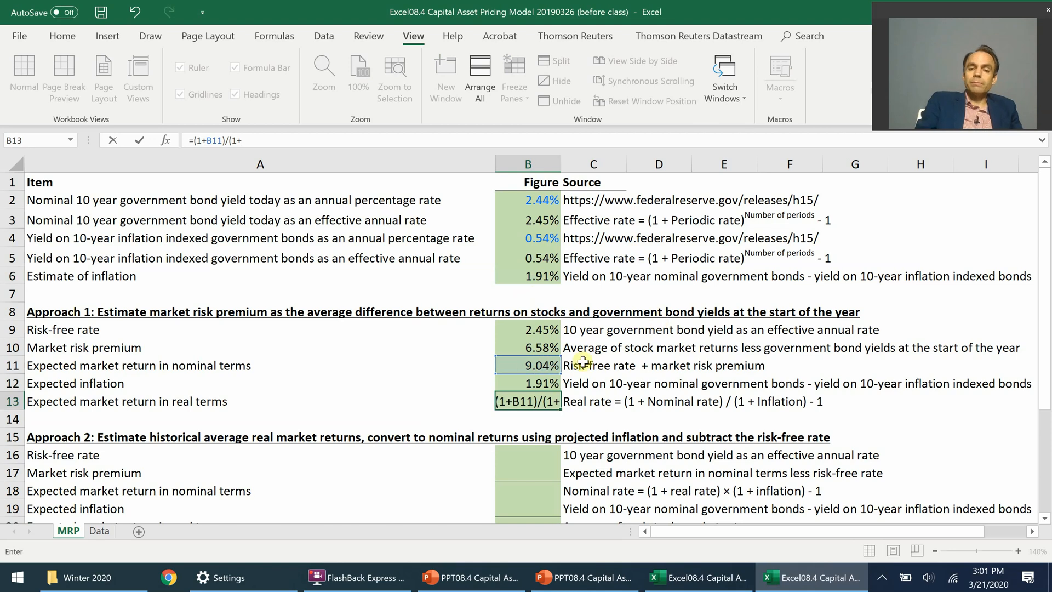
pyautogui.click(529, 379)
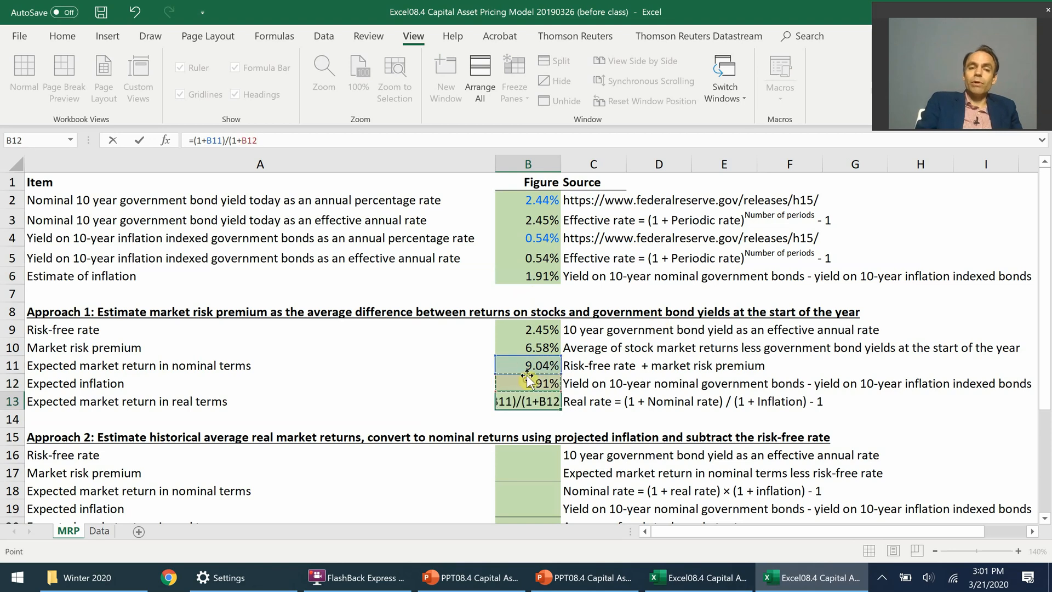
pyautogui.write(')-1')
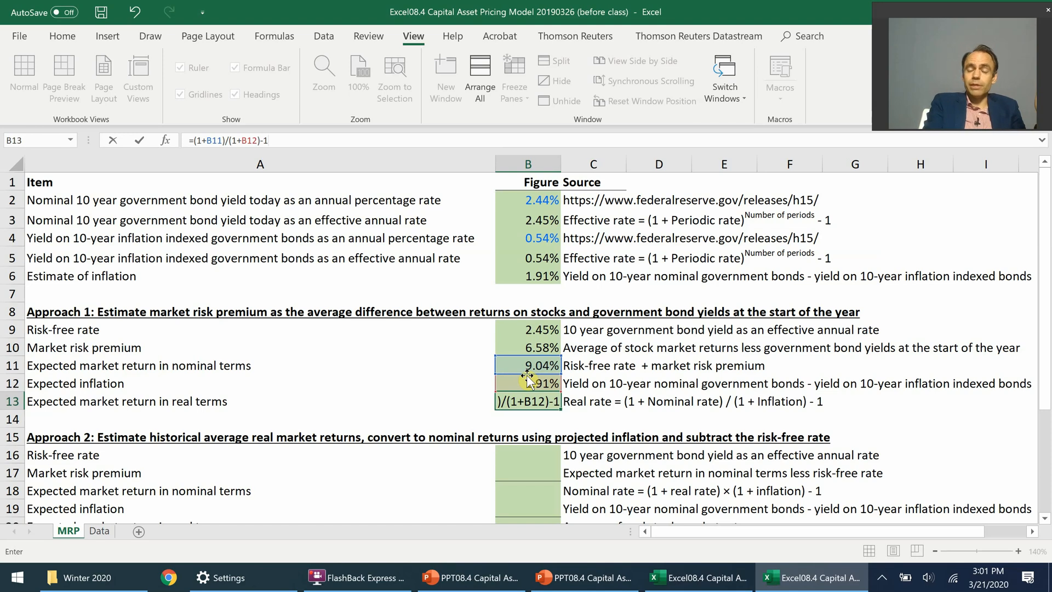
pyautogui.hotkey('ctrl', 'Return')
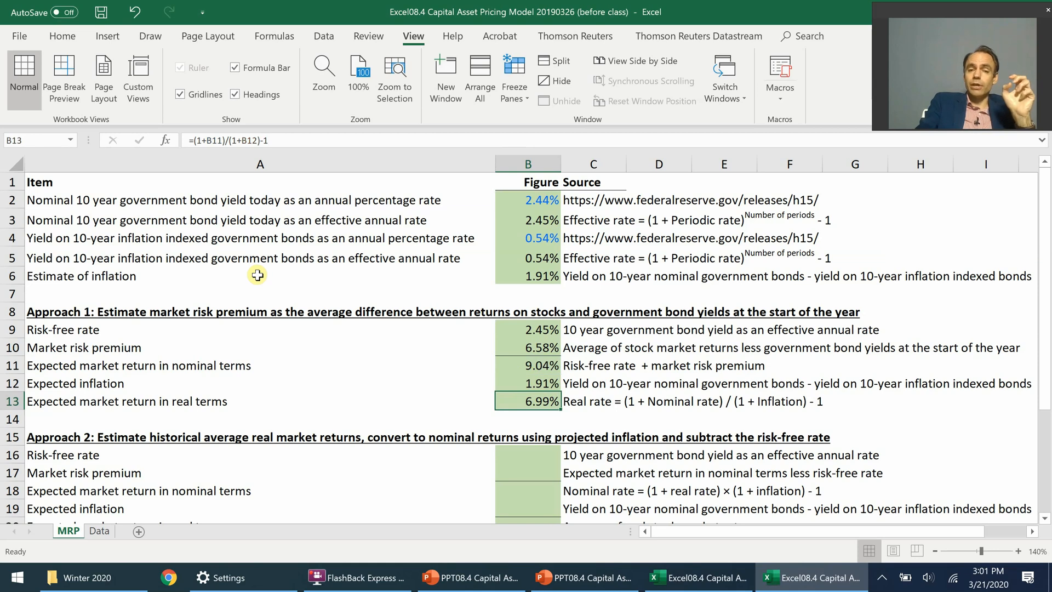
pyautogui.click(359, 578)
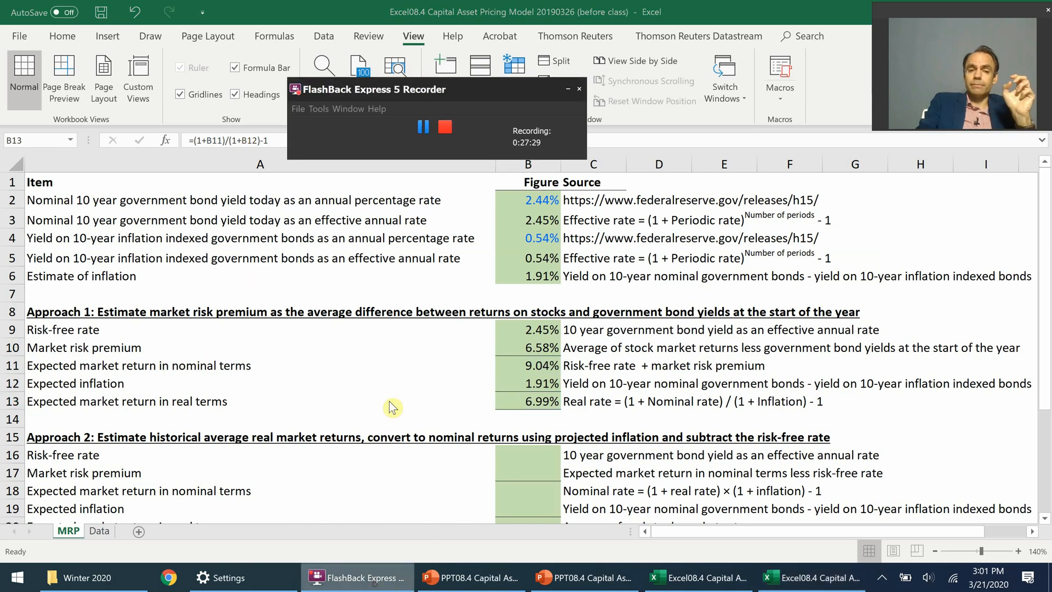
pyautogui.click(424, 130)
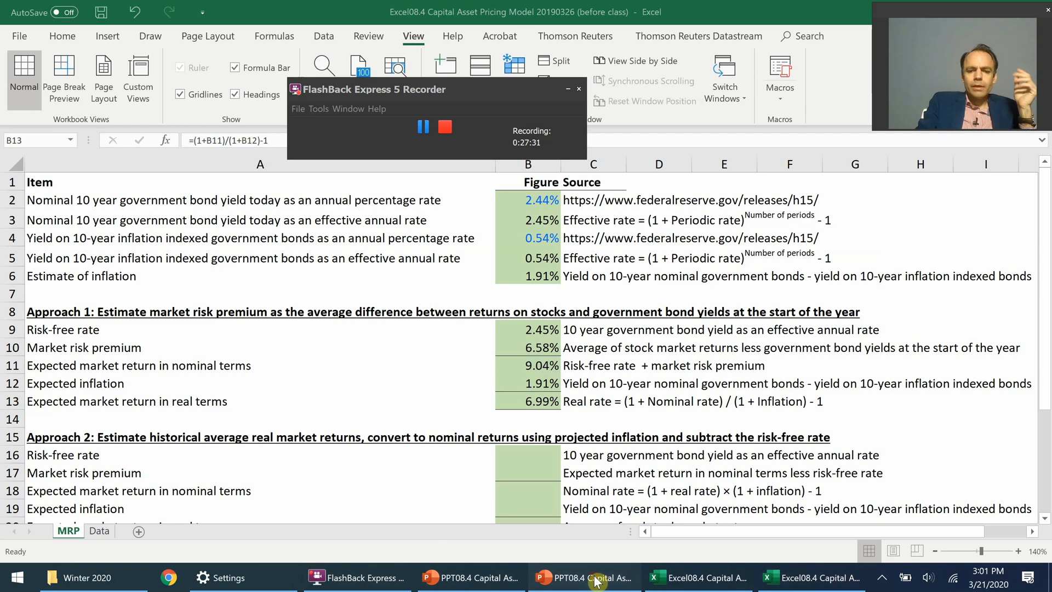
# Step: Switch to the before-class PowerPoint presentation and read slide 11, "Market risk premium (4): Estimation 2"
pyautogui.click(585, 577)
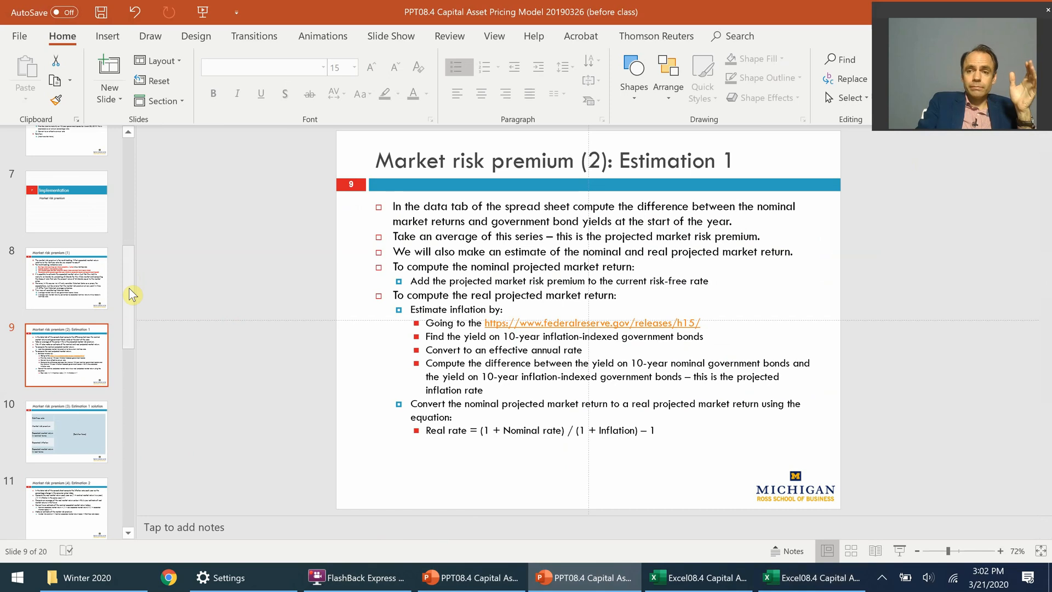
pyautogui.moveTo(131, 294); pyautogui.dragTo(124, 317)
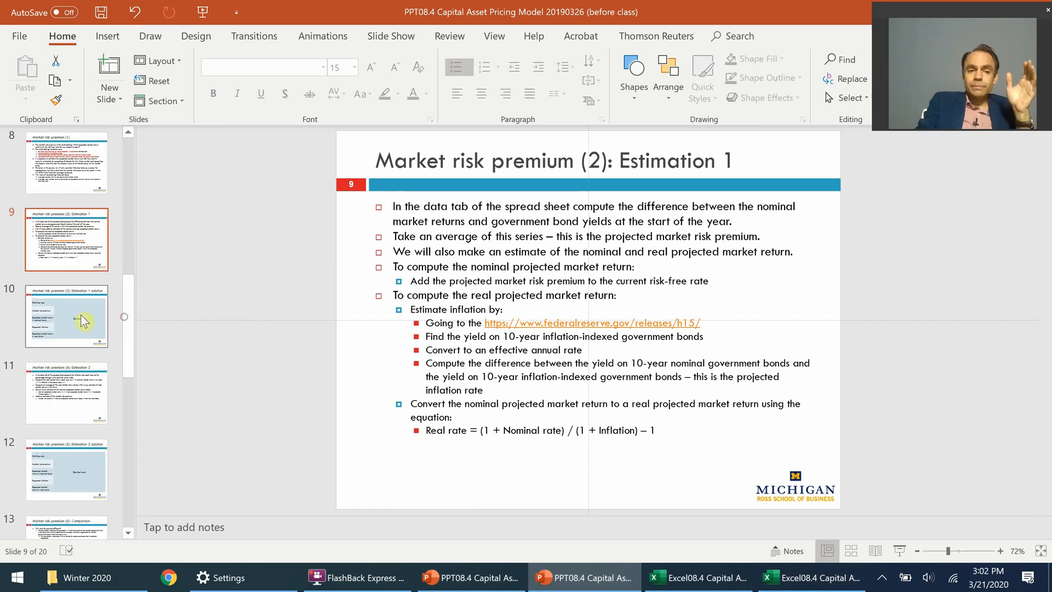
pyautogui.click(85, 391)
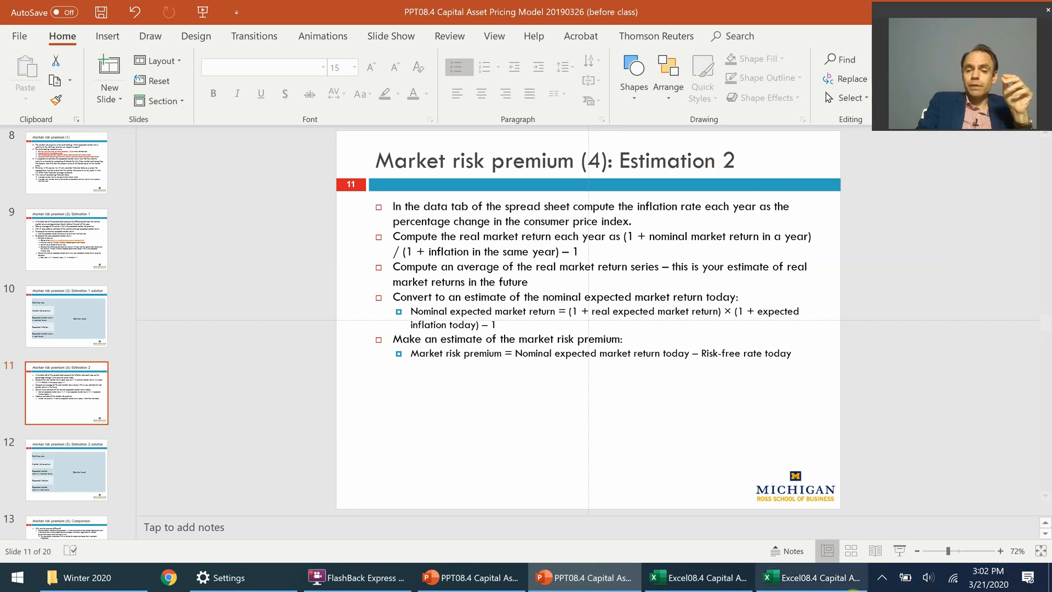
# Step: Back in the before-class Excel workbook, calculate the real market return in Data cell I3 with =(1+E3)/(1+G3)-1 and fill it down to row 41
pyautogui.click(833, 579)
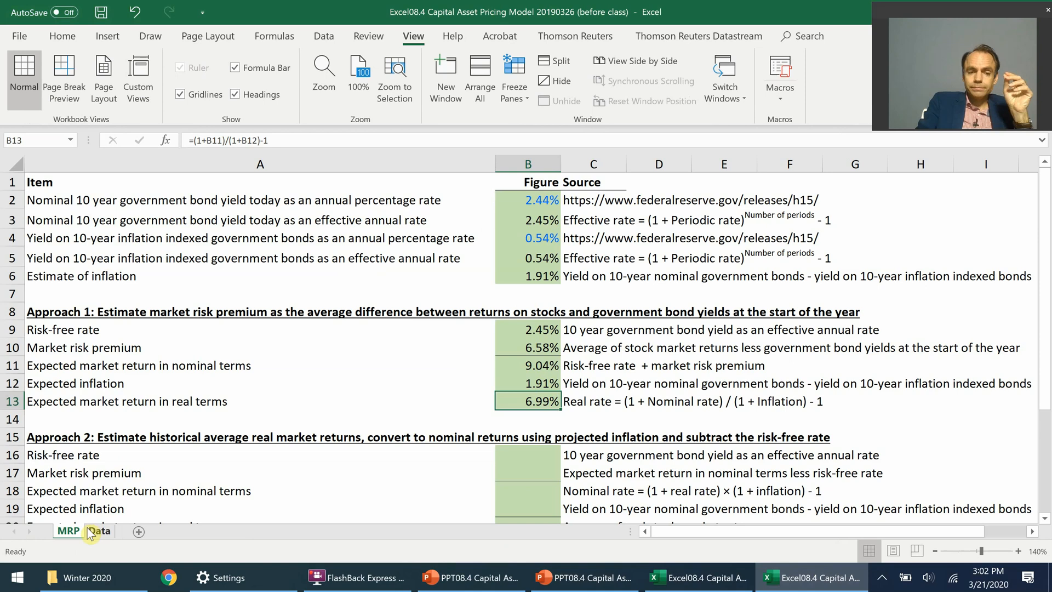
pyautogui.hotkey('ctrl', 'pagedown')
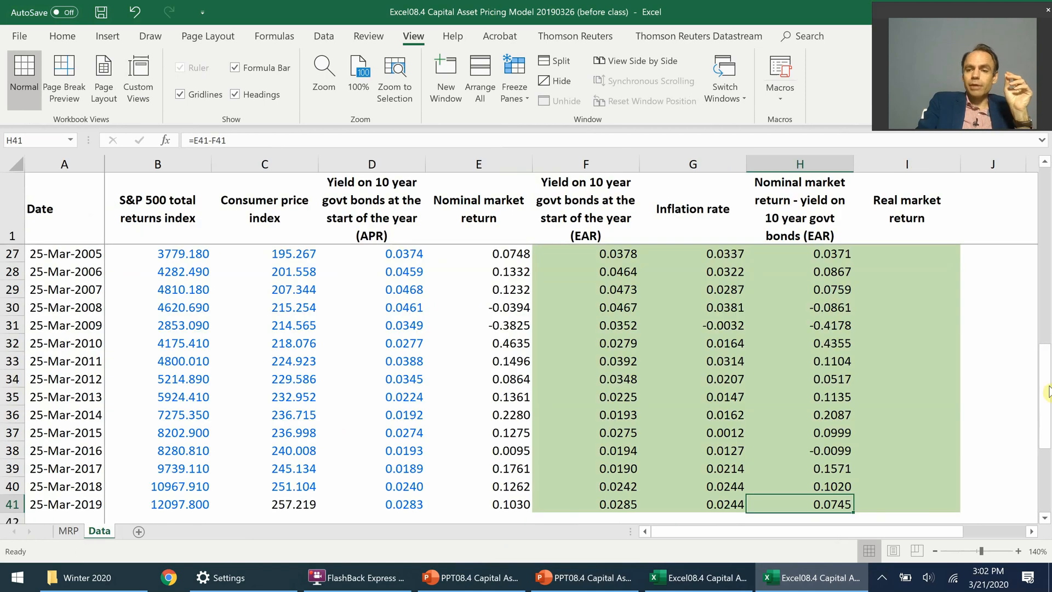
pyautogui.moveTo(1047, 391); pyautogui.dragTo(1046, 181)
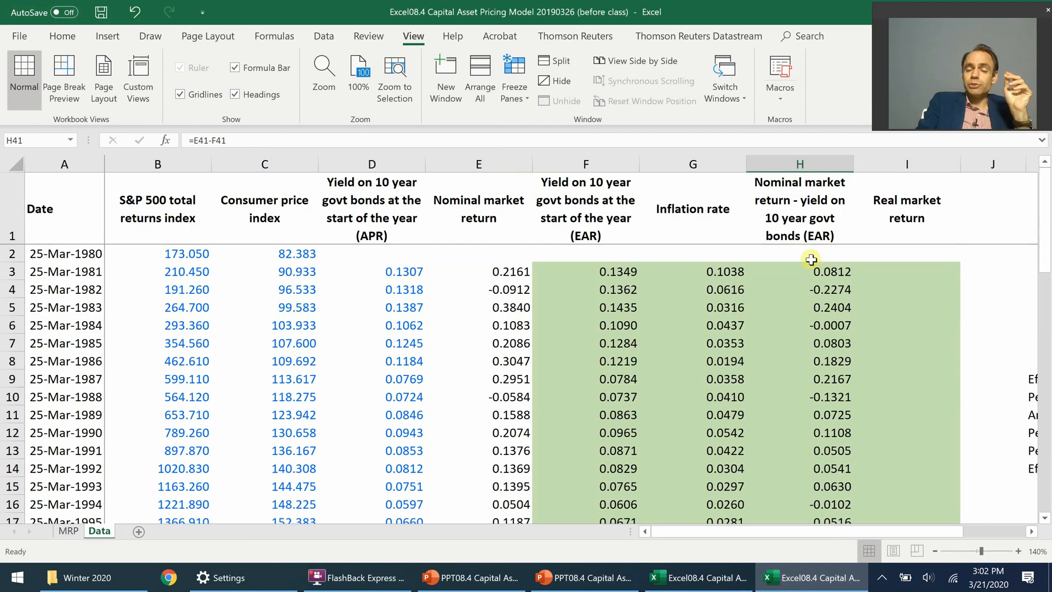
pyautogui.click(823, 272)
pyautogui.click(905, 269)
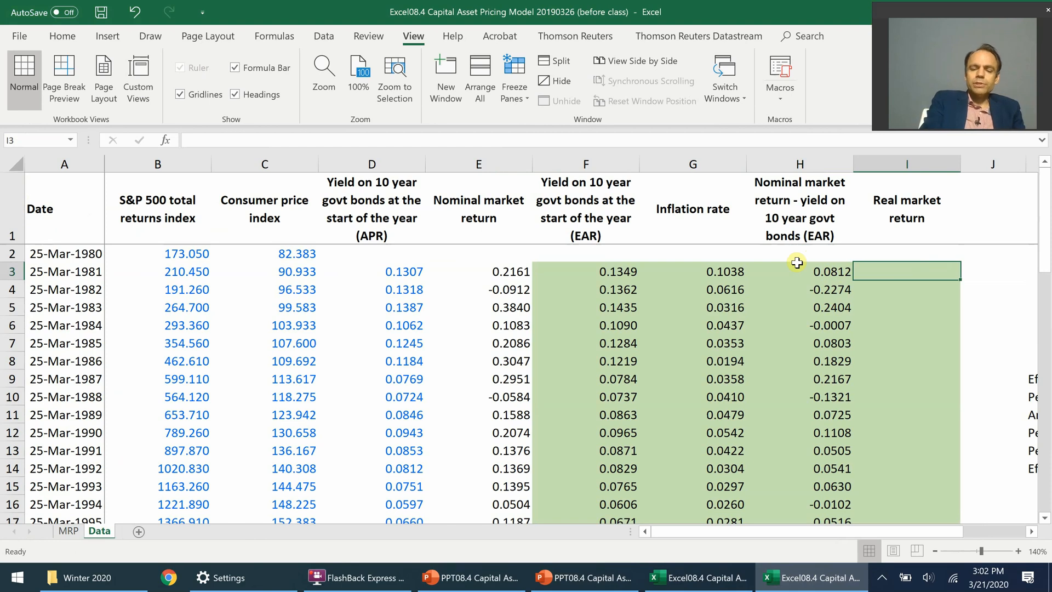
pyautogui.write('=(')
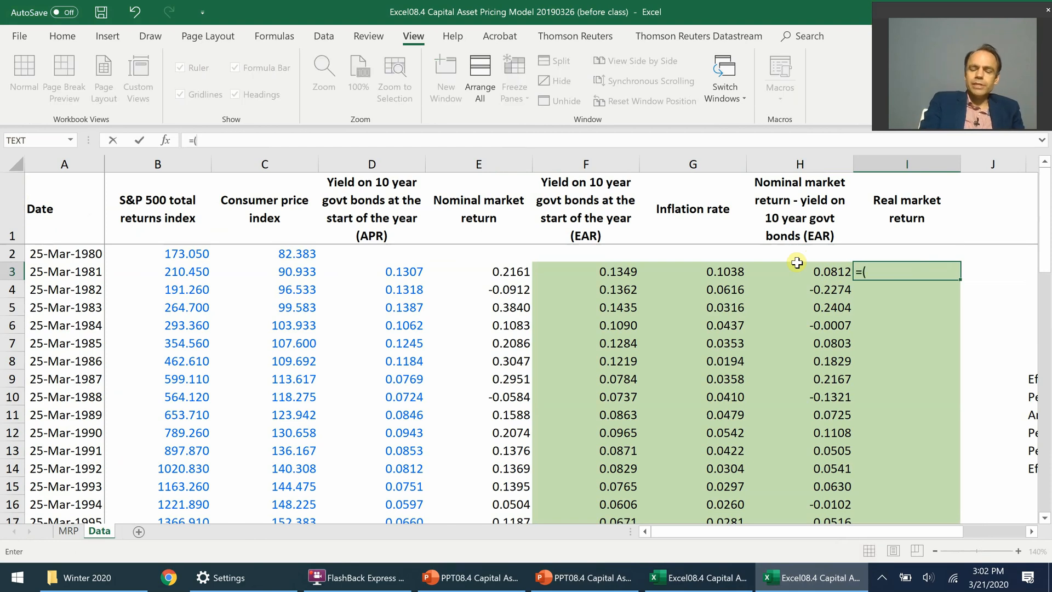
pyautogui.write('1+')
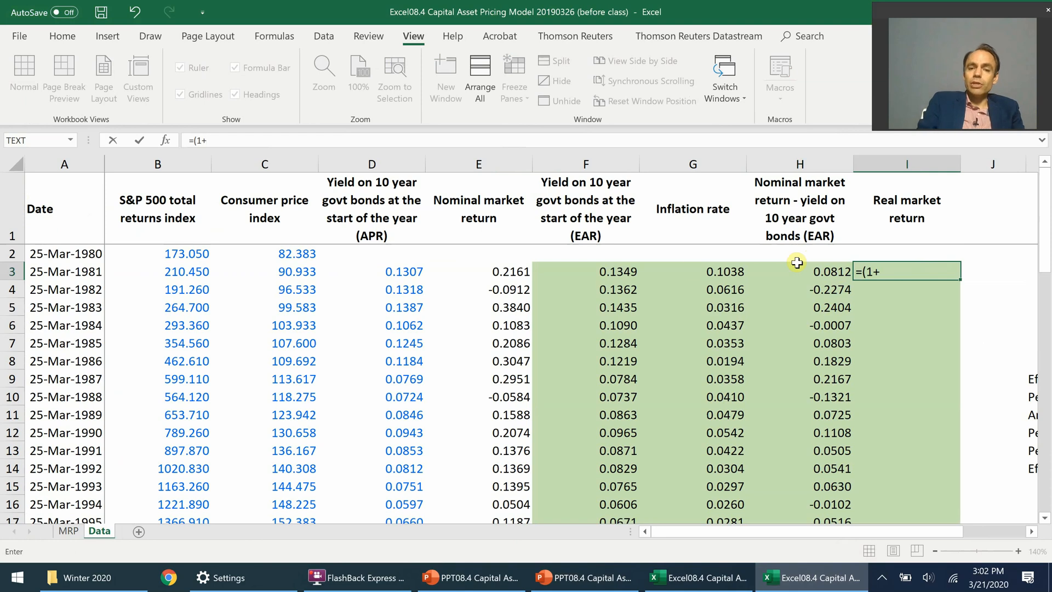
pyautogui.click(482, 276)
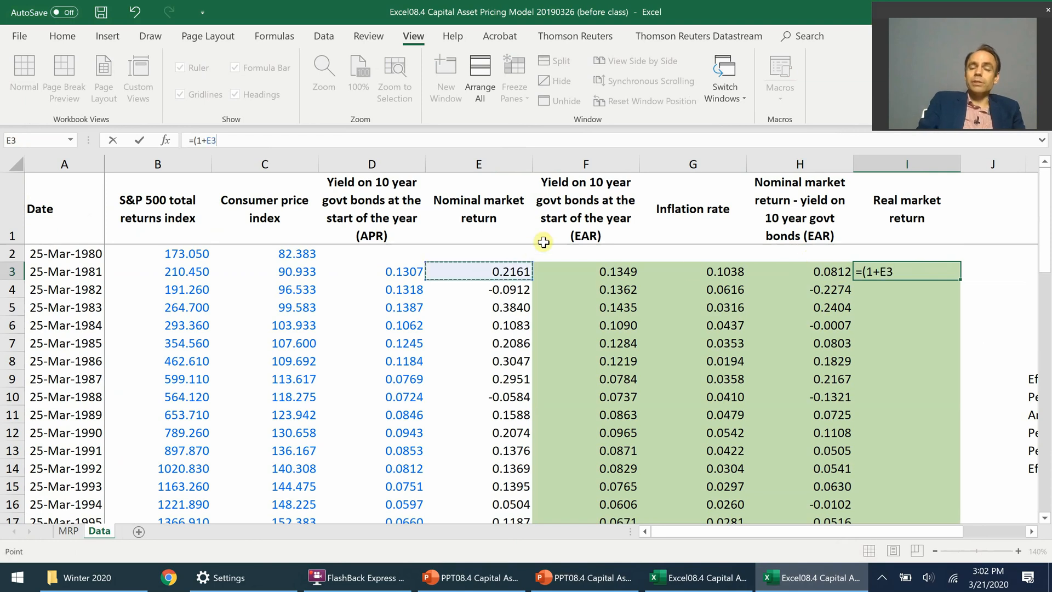
pyautogui.write(')')
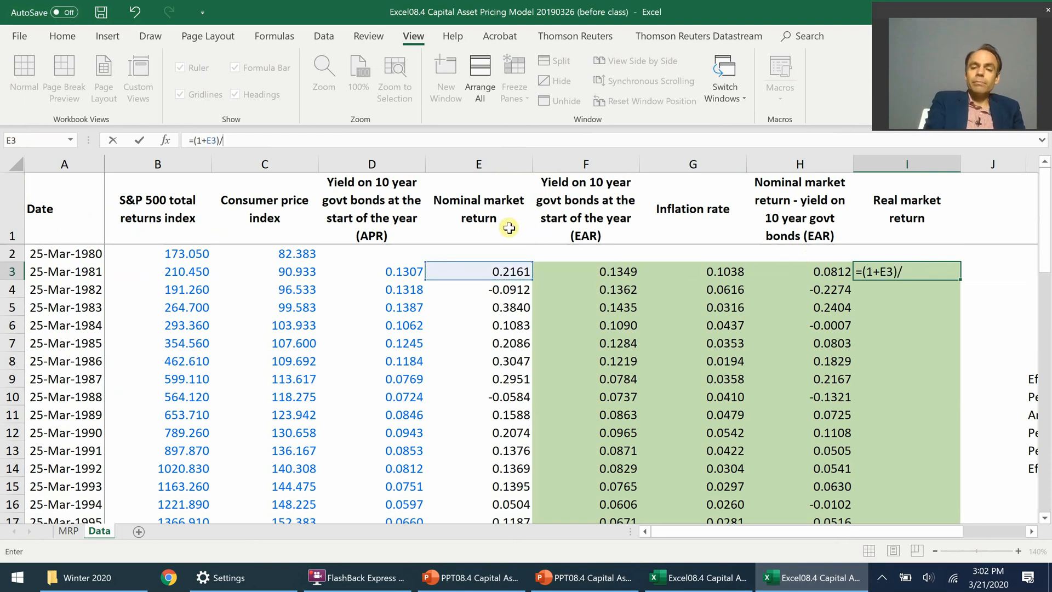
pyautogui.write('/(1+')
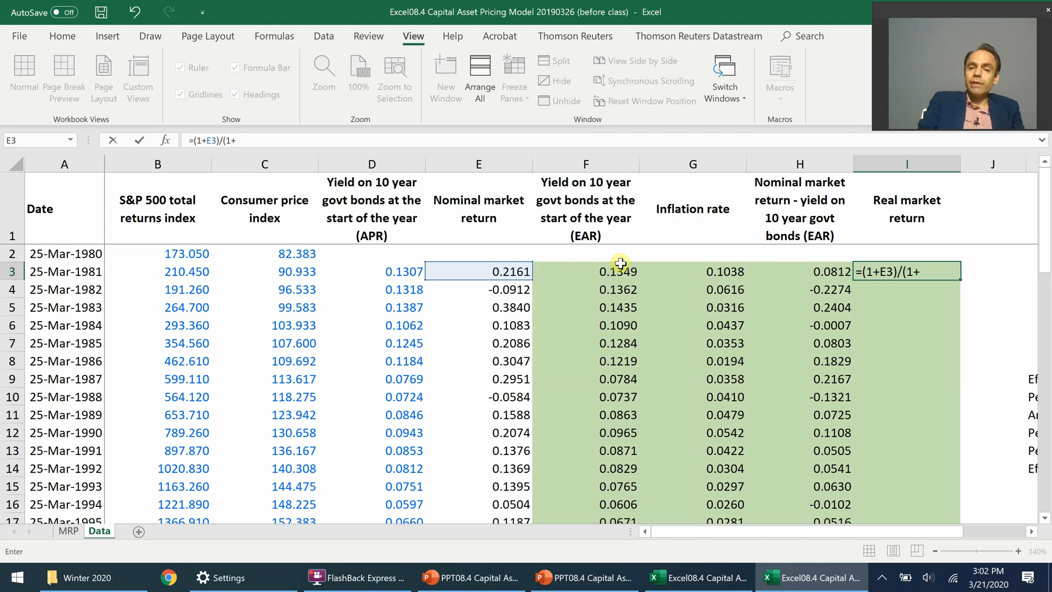
pyautogui.click(696, 273)
pyautogui.write(')-')
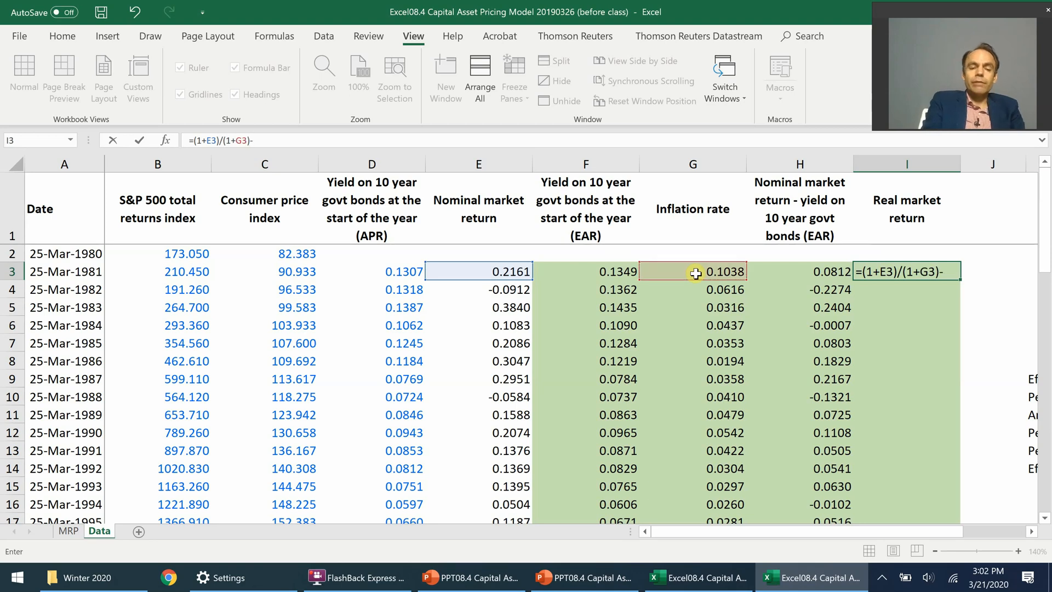
pyautogui.write('1')
pyautogui.hotkey('ctrl', 'Return')
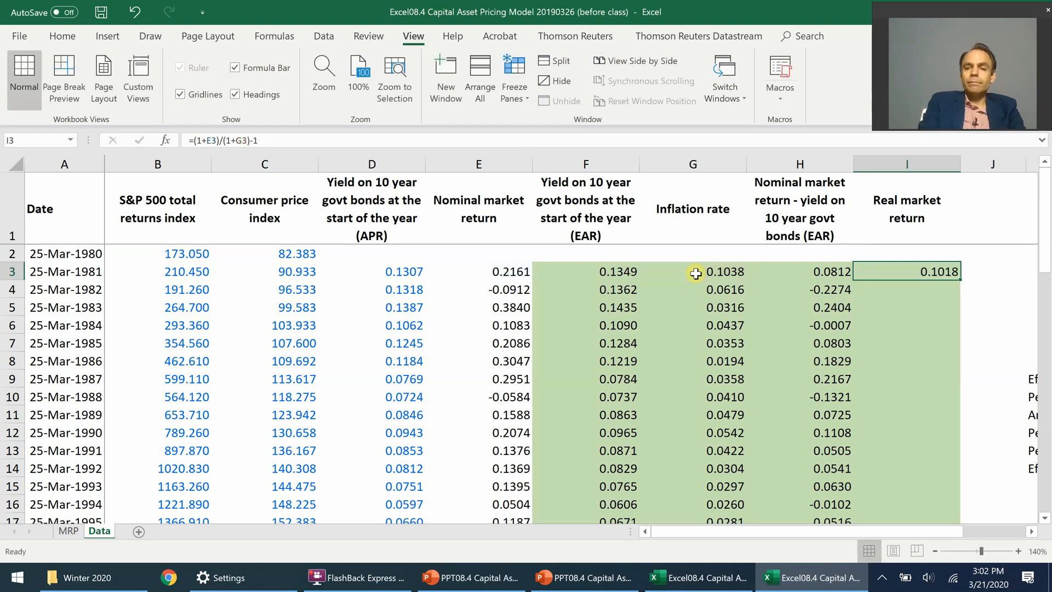
pyautogui.doubleClick(957, 279)
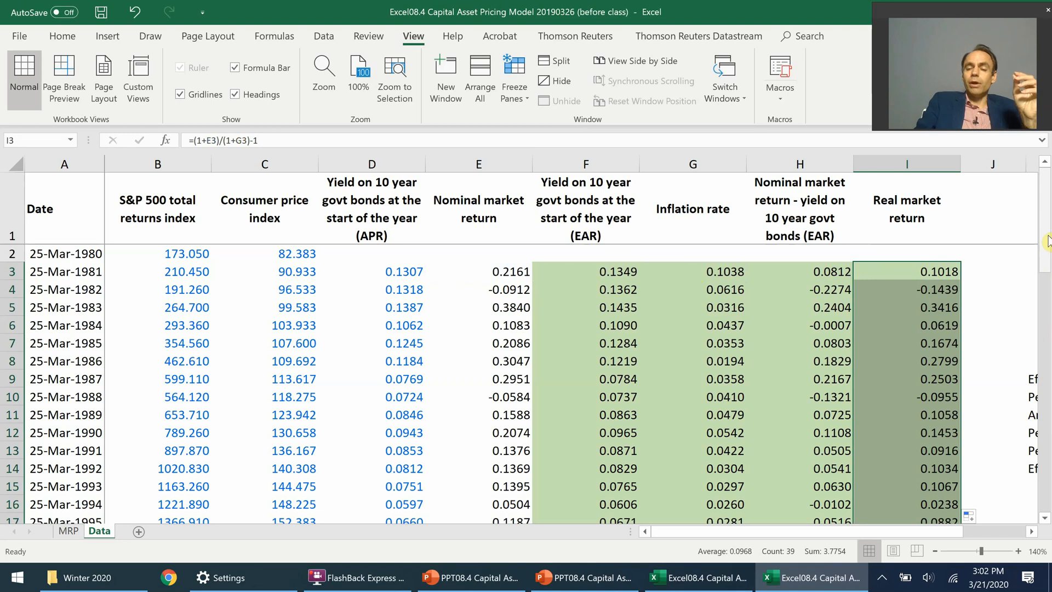
pyautogui.moveTo(1046, 241); pyautogui.dragTo(1041, 441)
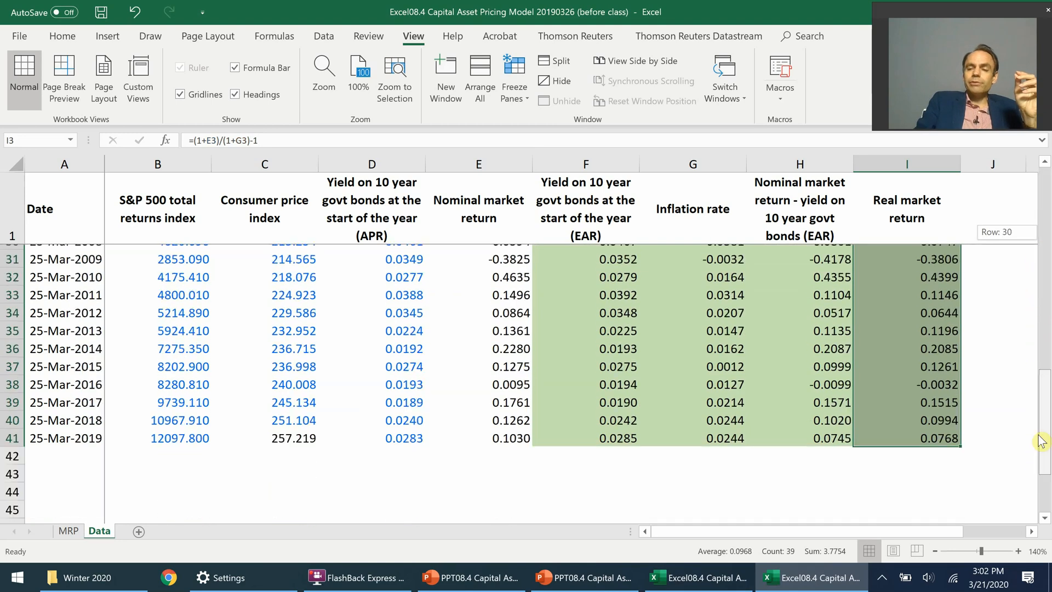
# Step: Calculate Approach 2's expected real market return in MRP cell B20 as the average of real market returns, =AVERAGE(Data!I3:I41)
pyautogui.click(69, 530)
pyautogui.moveTo(1047, 338); pyautogui.dragTo(1048, 400)
pyautogui.click(36, 397)
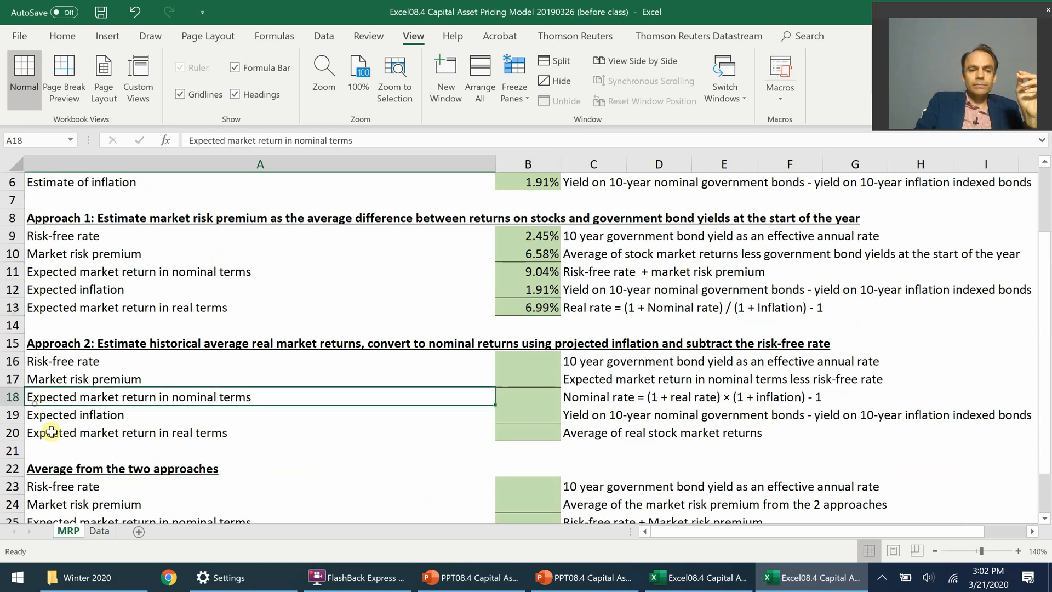
pyautogui.click(46, 432)
pyautogui.click(502, 434)
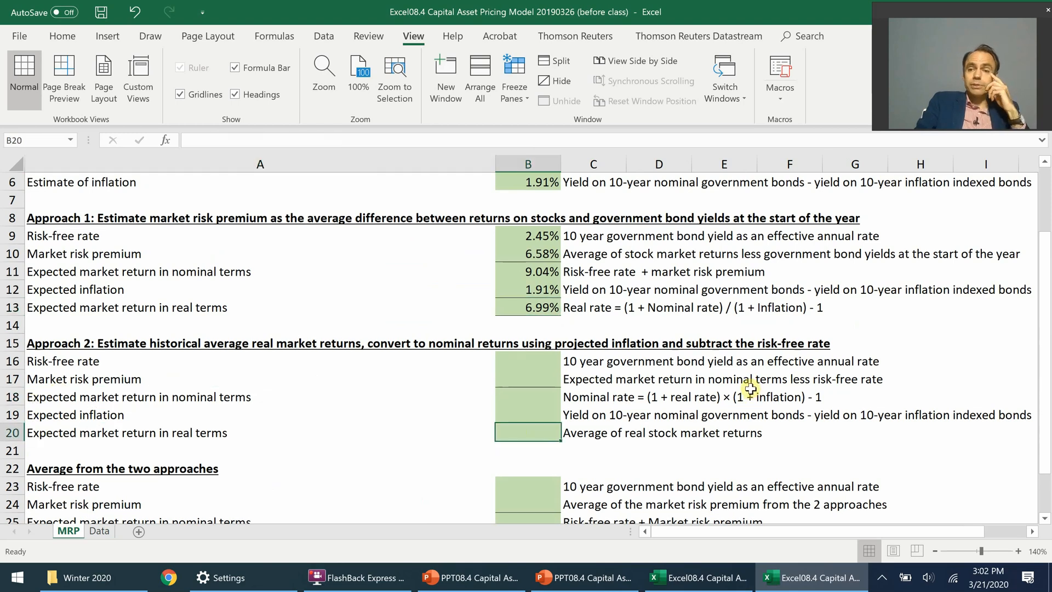
pyautogui.write('=average(')
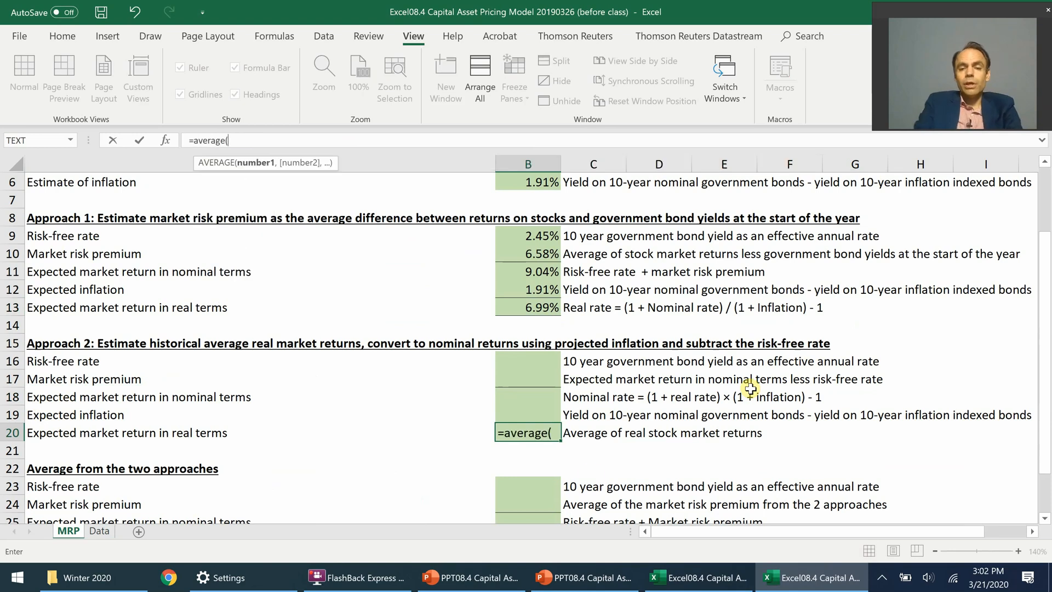
pyautogui.click(100, 530)
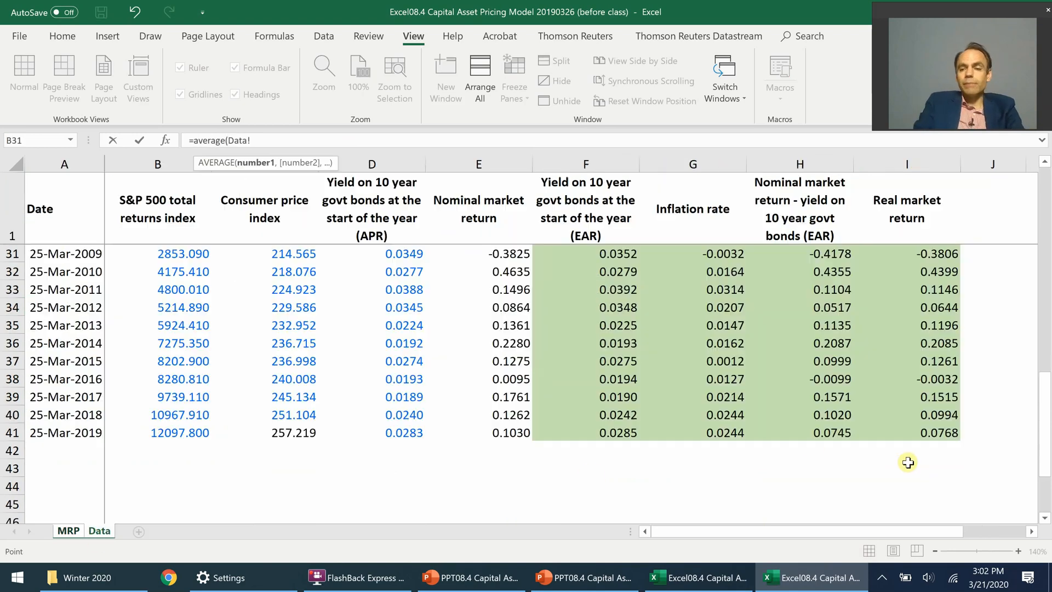
pyautogui.moveTo(1044, 429); pyautogui.dragTo(1044, 186)
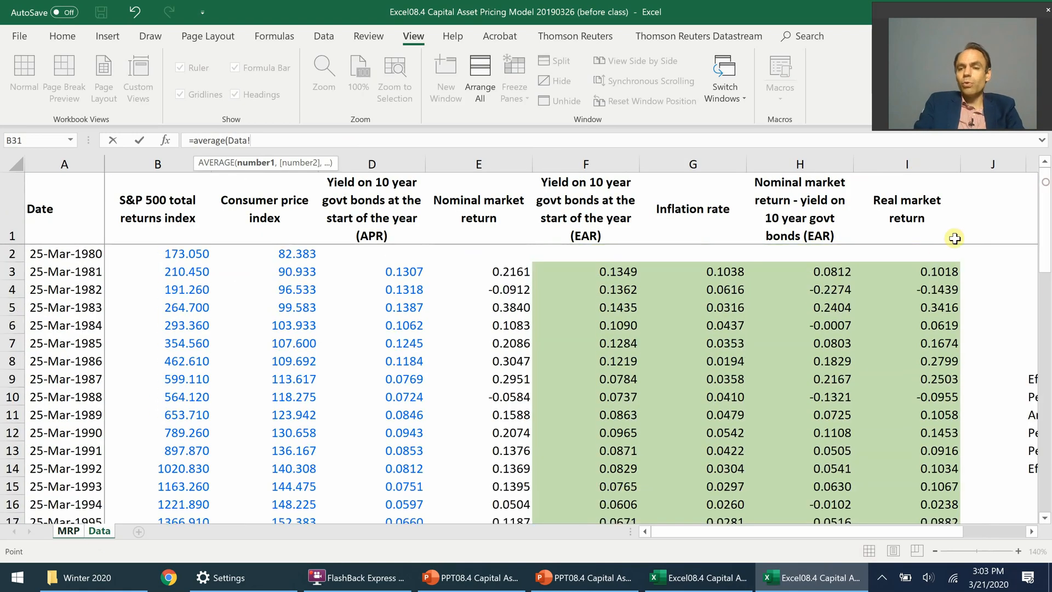
pyautogui.click(941, 265)
pyautogui.hotkey('ctrl', 'shift', 'Down')
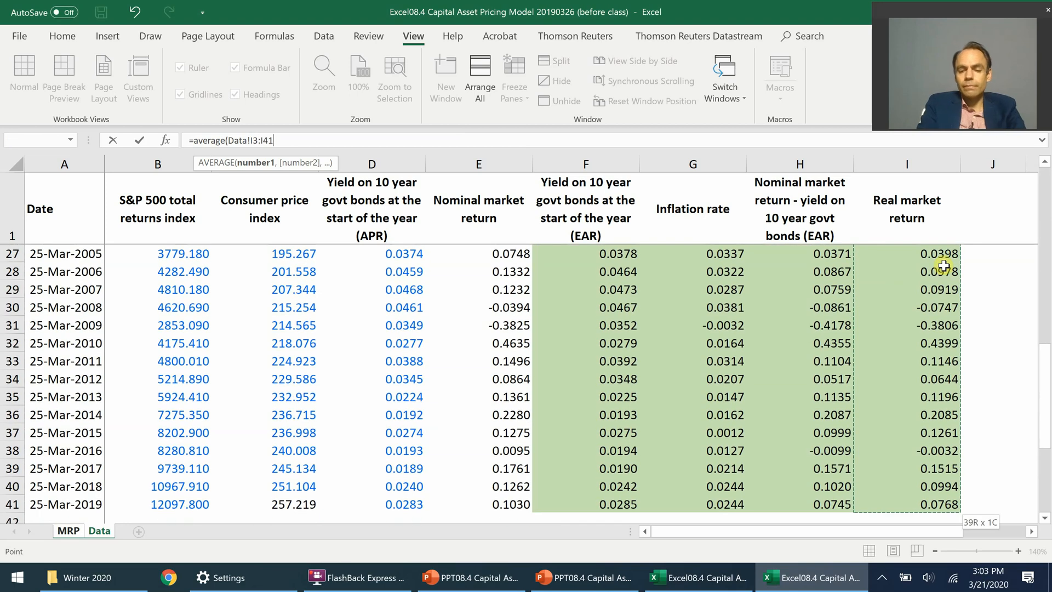
pyautogui.write(')')
pyautogui.hotkey('ctrl', 'Return')
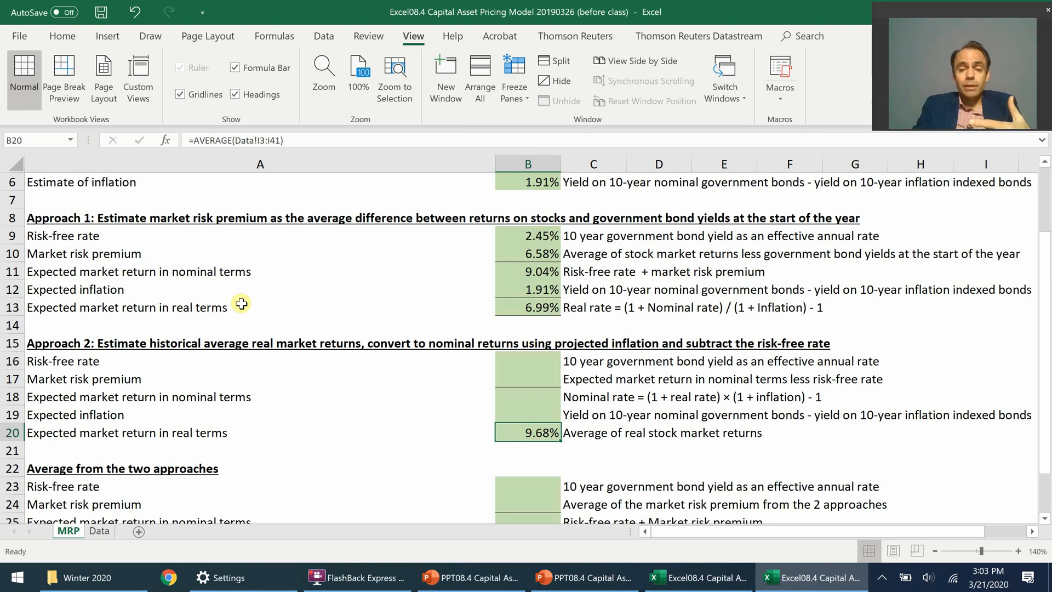
# Step: Format the expected real market returns of both approaches, cells B13 and B20, in bold red font
pyautogui.click(544, 306)
pyautogui.click(60, 33)
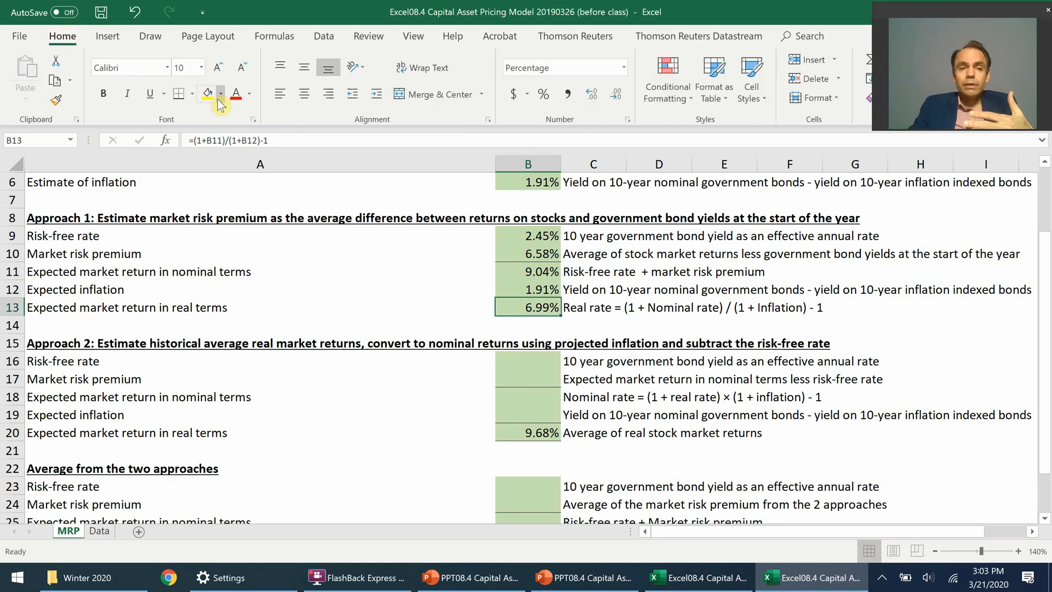
pyautogui.click(236, 94)
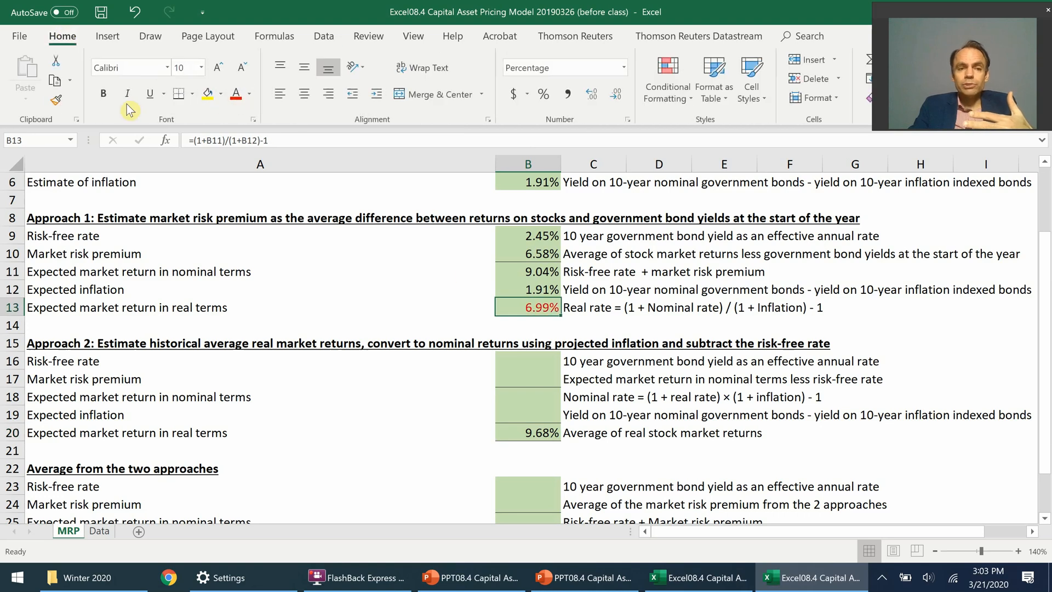
pyautogui.click(103, 93)
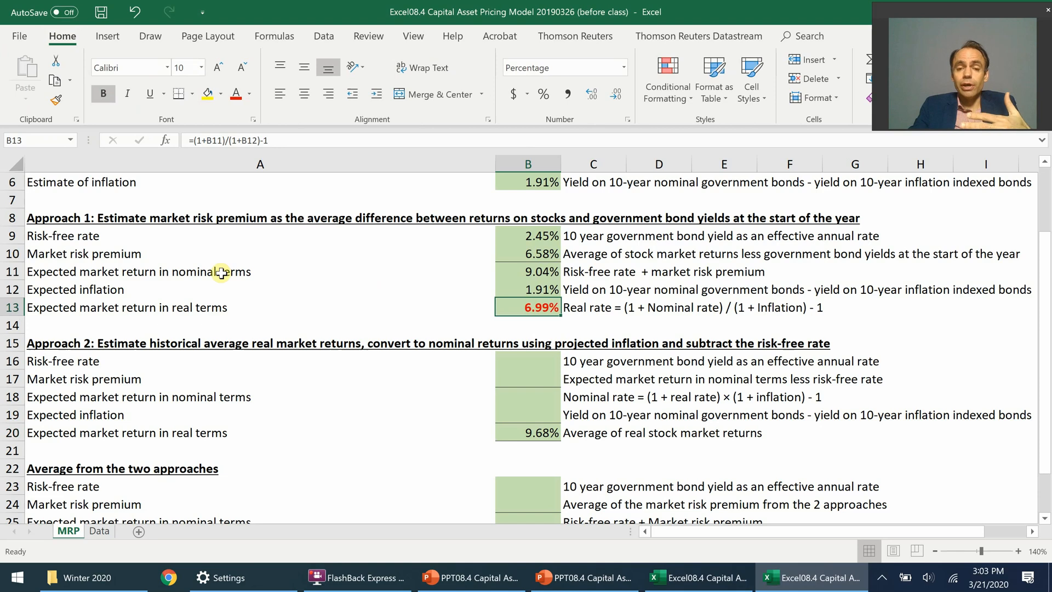
pyautogui.click(539, 432)
pyautogui.click(103, 94)
pyautogui.click(236, 94)
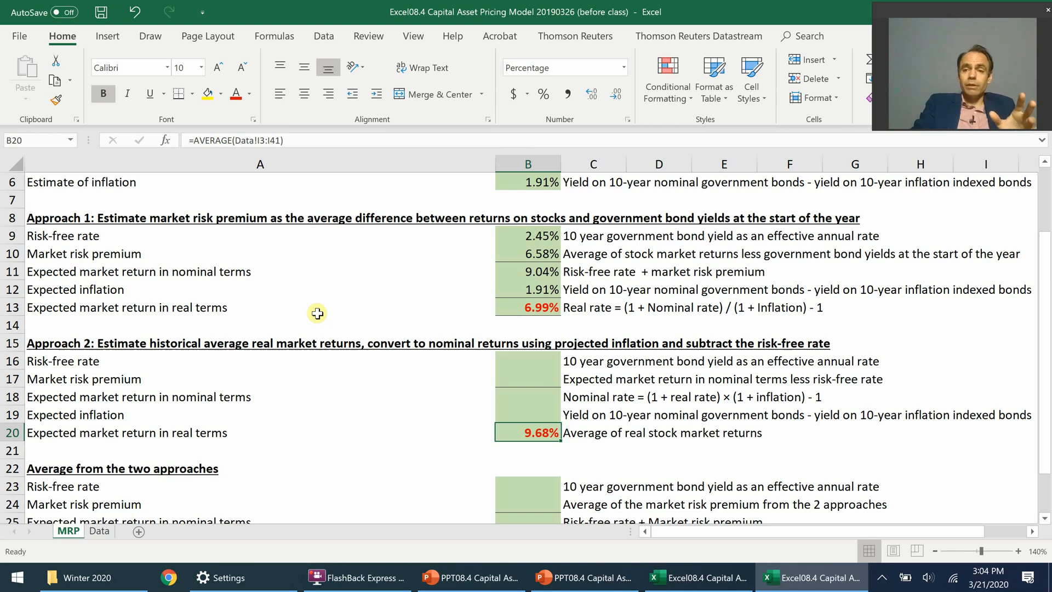
# Step: Link Approach 2's expected inflation in cell B19 to the inflation estimate with =B6
pyautogui.click(535, 410)
pyautogui.write('=')
pyautogui.click(540, 182)
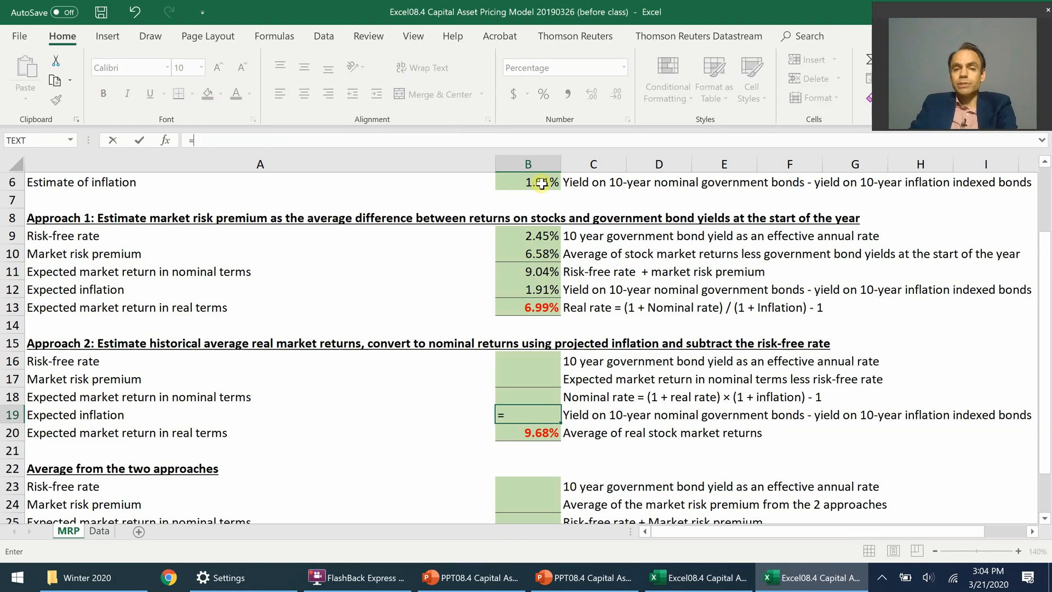
pyautogui.hotkey('ctrl', 'Return')
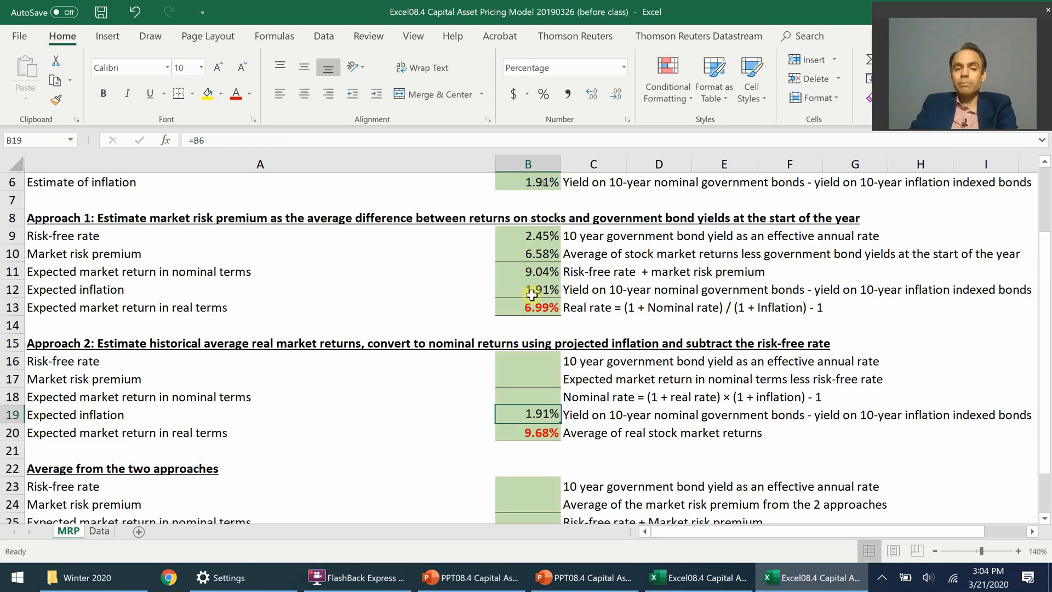
# Step: Calculate Approach 2's expected nominal market return in cell B18 with =(1+B20)*(1+B19)-1 and make it bold
pyautogui.click(536, 395)
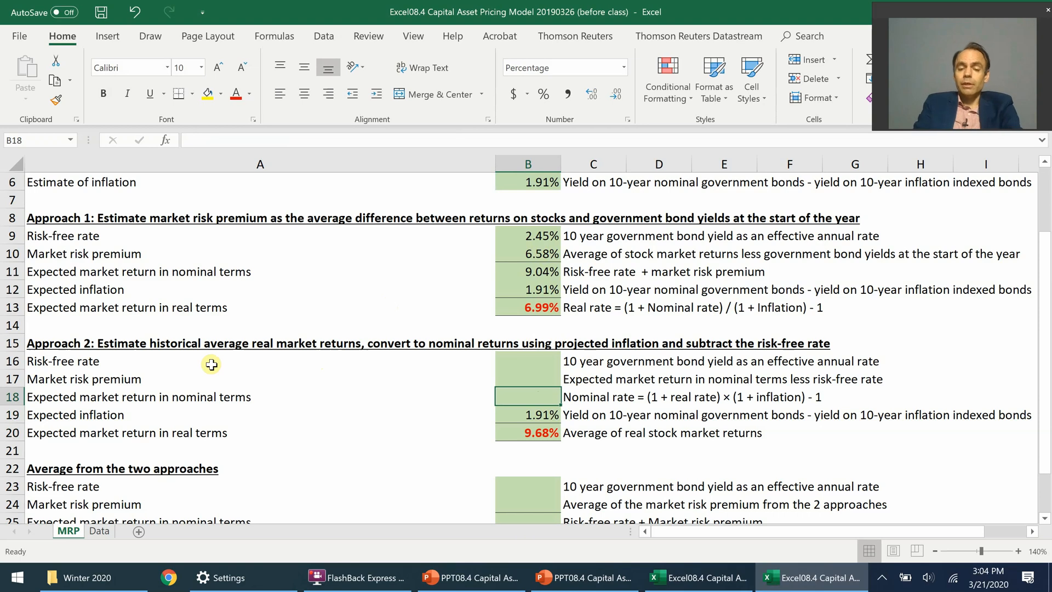
pyautogui.write('=(1+')
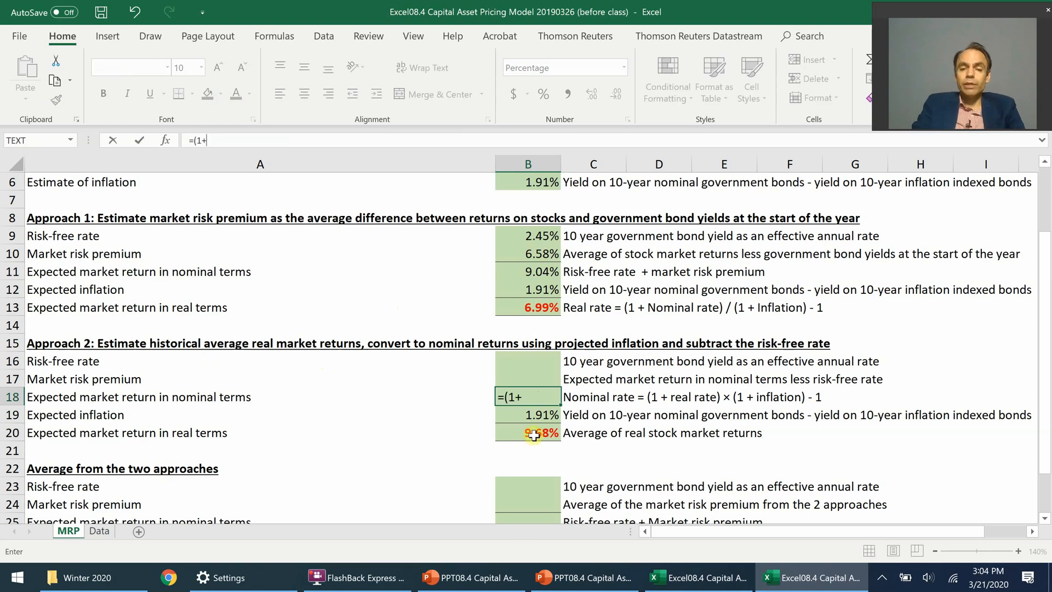
pyautogui.click(534, 435)
pyautogui.write(')')
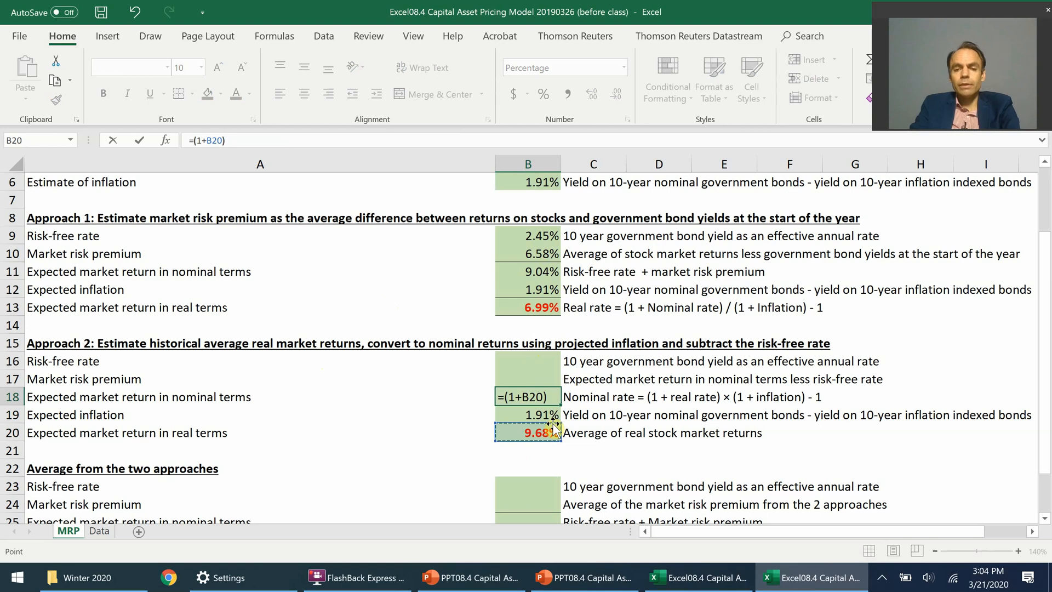
pyautogui.write('*(1+')
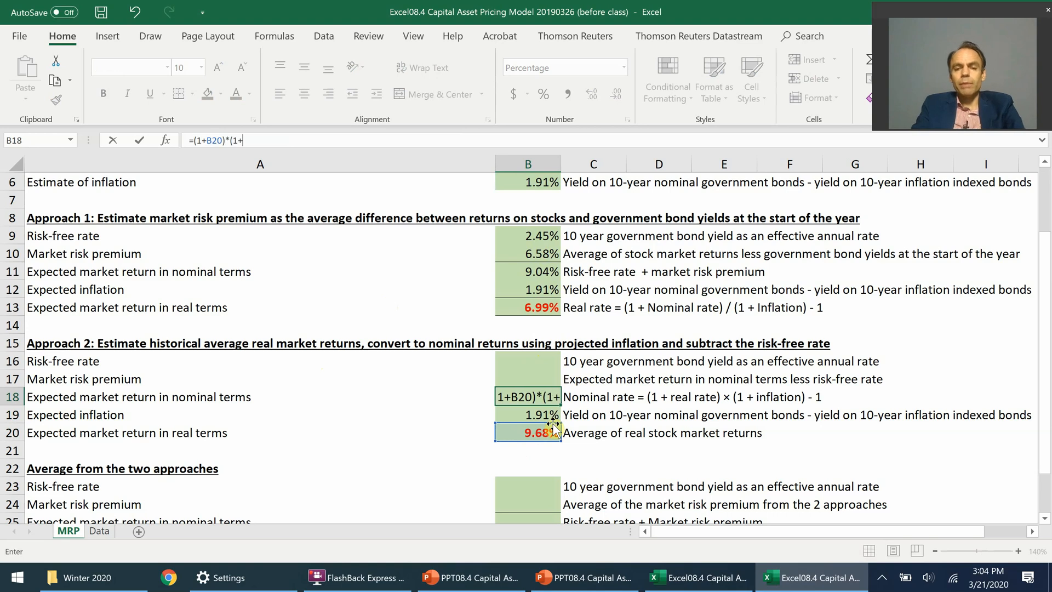
pyautogui.click(550, 415)
pyautogui.write(')-1')
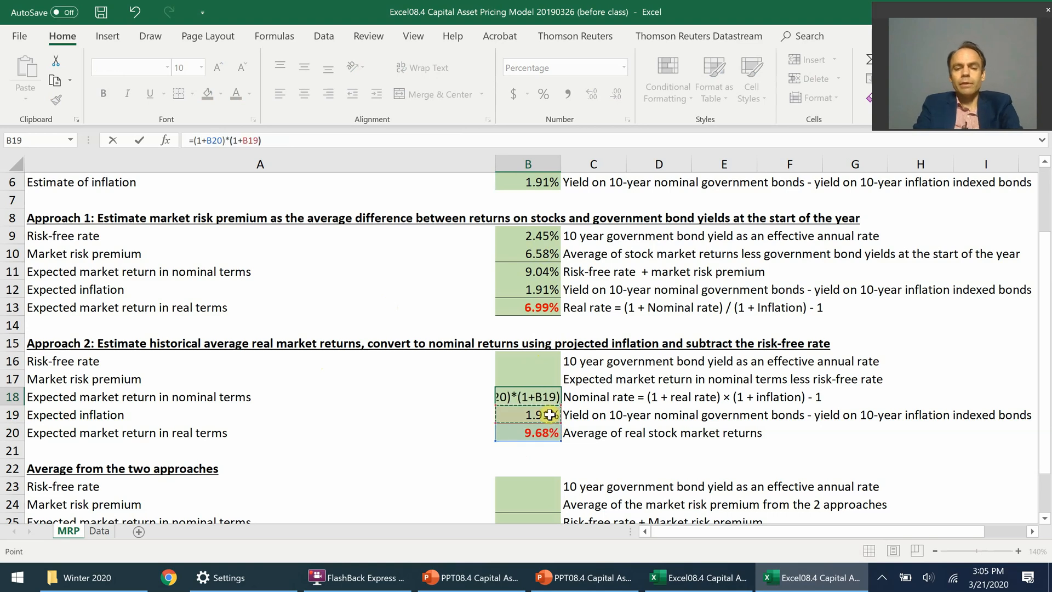
pyautogui.hotkey('ctrl', 'Return')
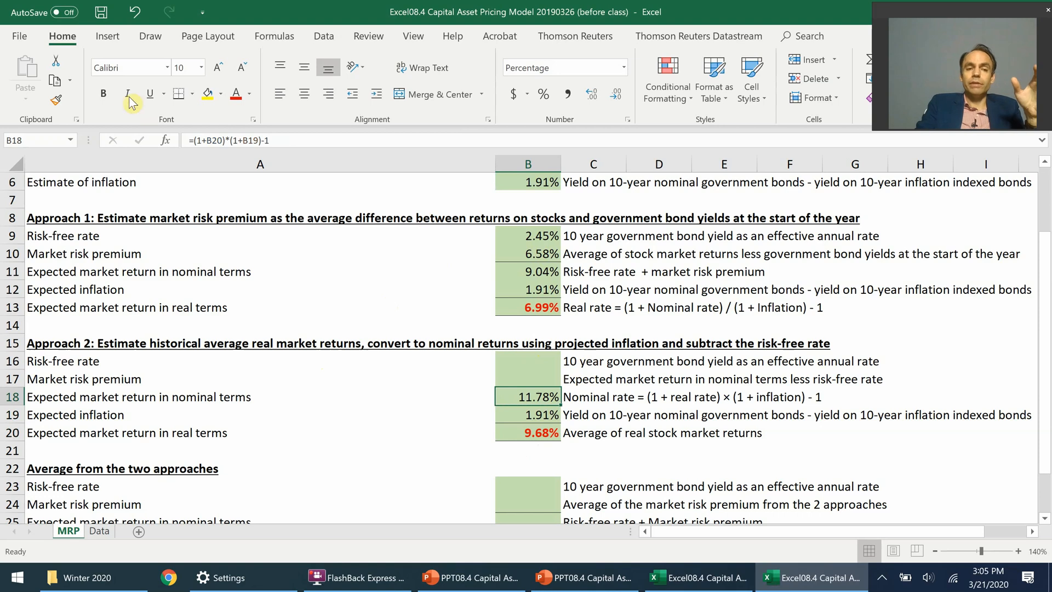
pyautogui.click(103, 93)
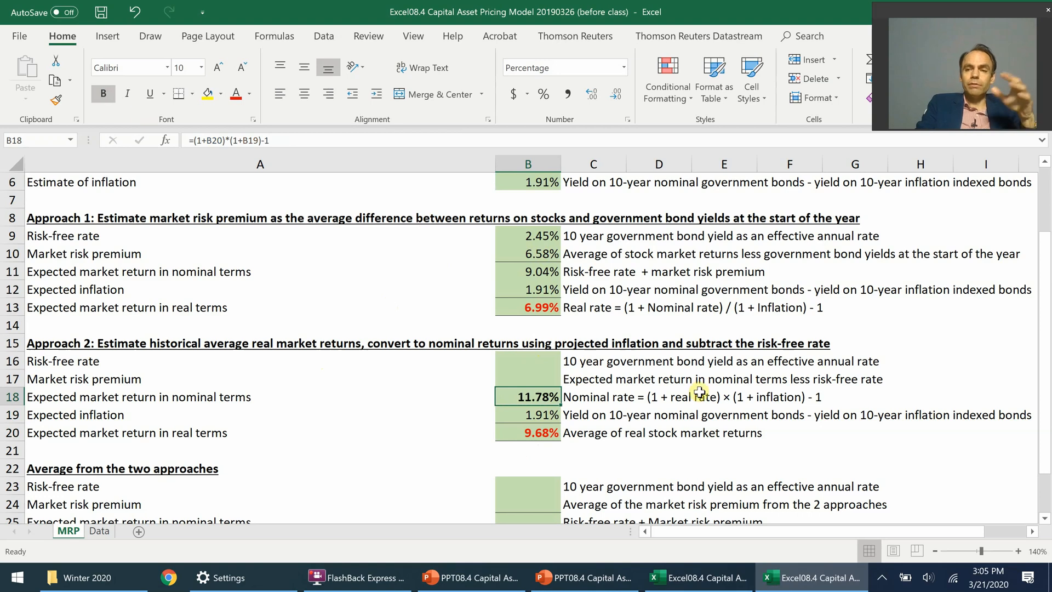
# Step: Check the nominal market return in MRP cell B18 of the after-class Excel workbook and return to the before-class workbook
pyautogui.click(680, 577)
pyautogui.click(386, 395)
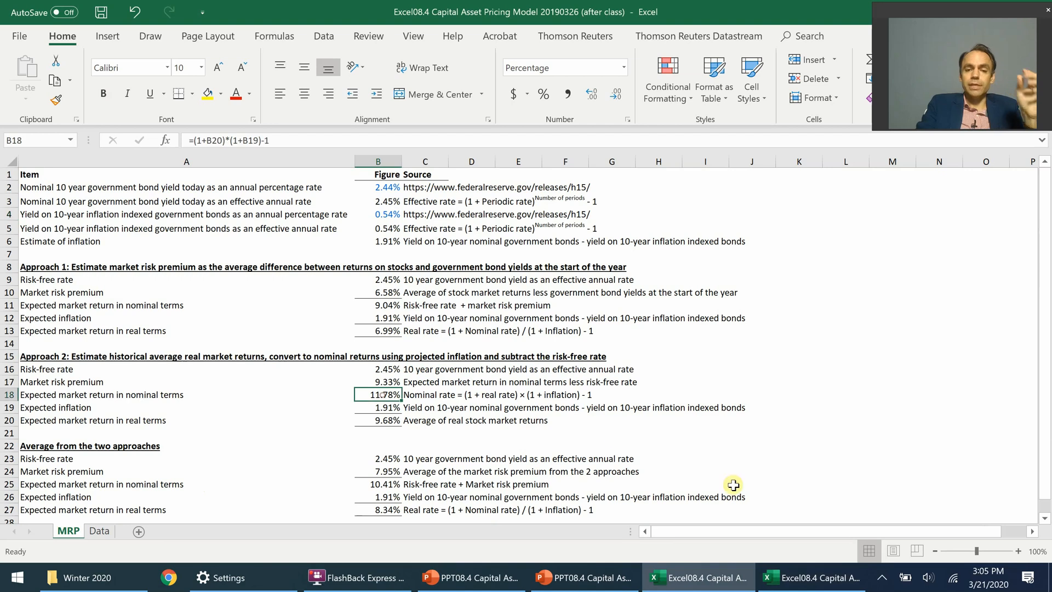
pyautogui.click(815, 577)
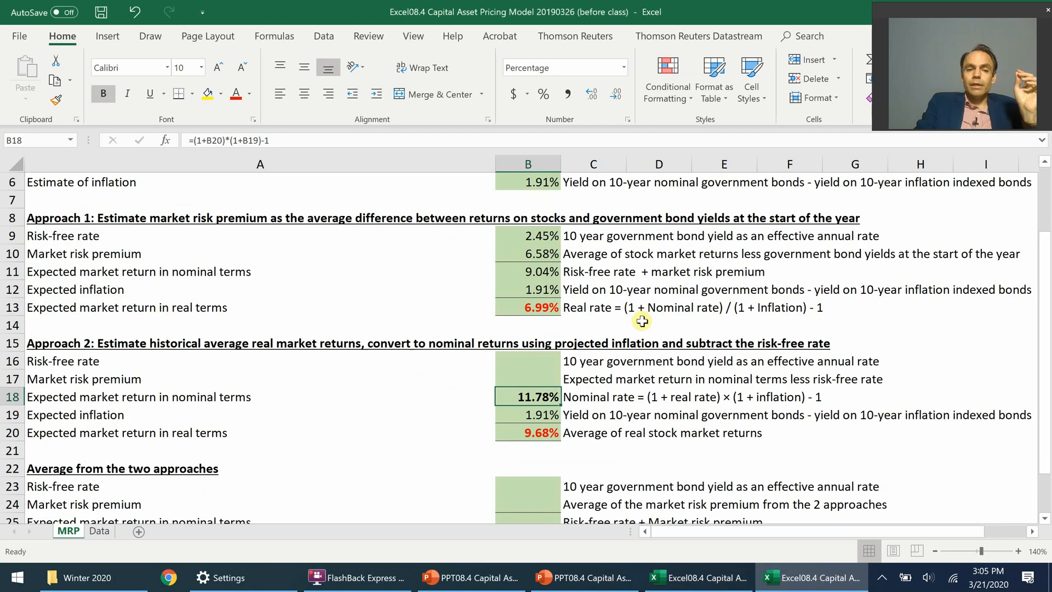
# Step: Link Approach 2's risk-free rate in cell B16 to the effective annual nominal bond yield with =B3
pyautogui.click(529, 360)
pyautogui.write('=')
pyautogui.moveTo(1047, 341); pyautogui.dragTo(1047, 300)
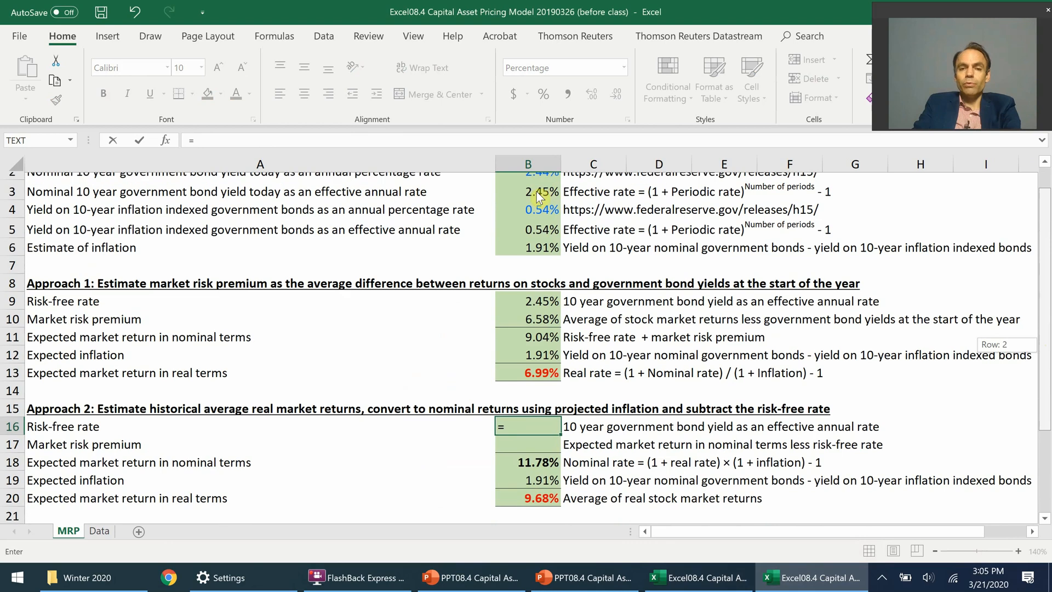
pyautogui.click(537, 192)
pyautogui.hotkey('ctrl', 'Return')
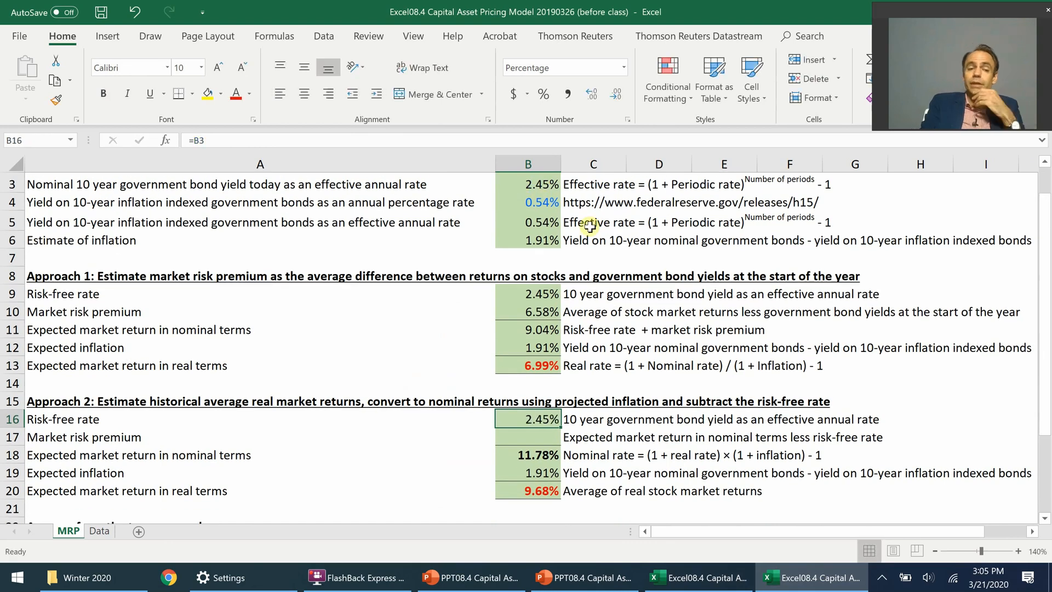
# Step: Calculate Approach 2's market risk premium in cell B17 with =B18-B16 and make it bold
pyautogui.press('Down')
pyautogui.write('=')
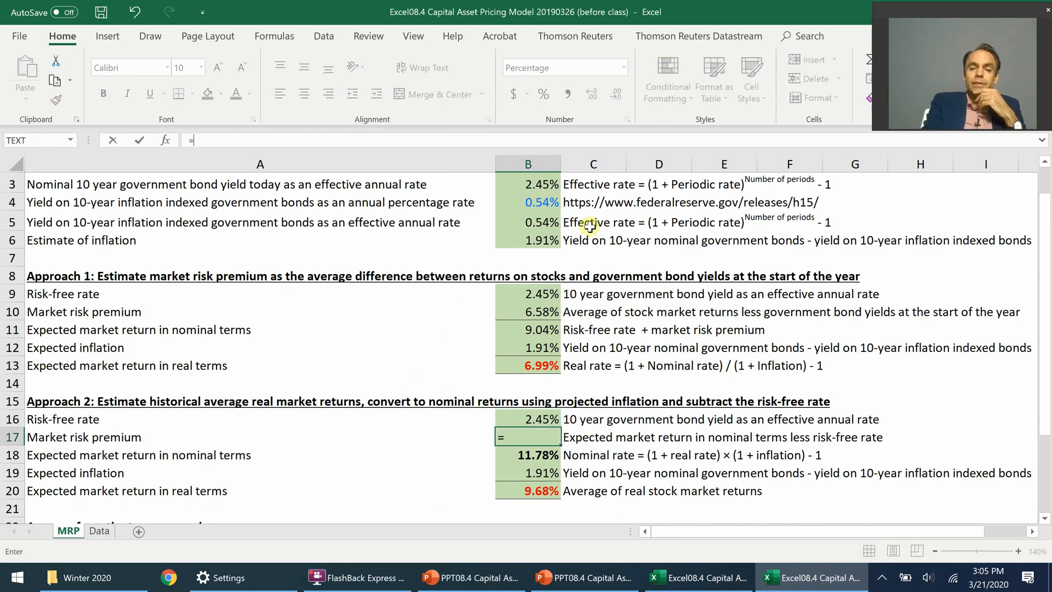
pyautogui.click(549, 457)
pyautogui.write('-')
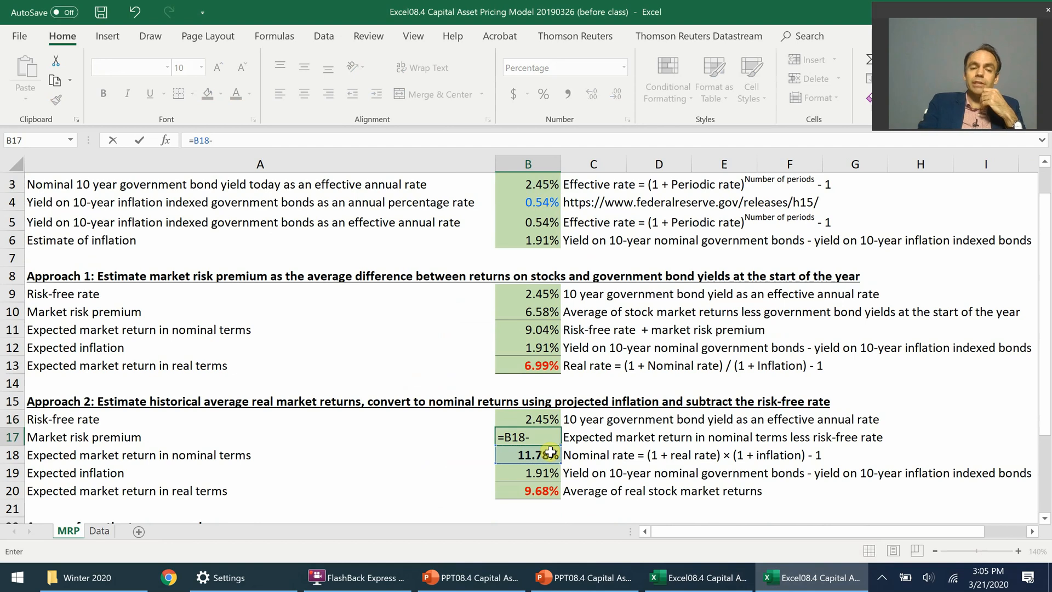
pyautogui.click(549, 422)
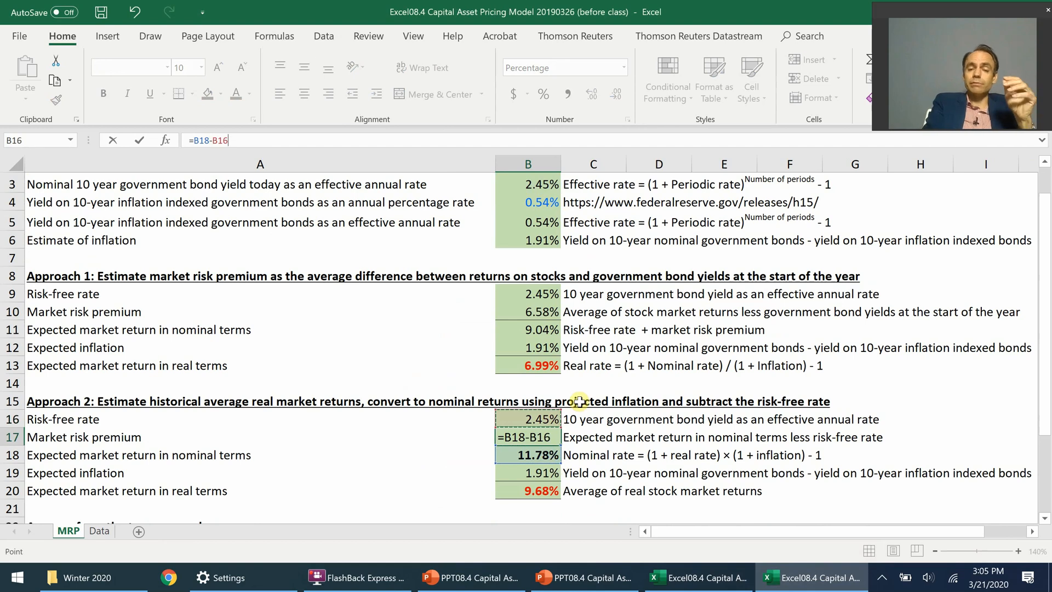
pyautogui.hotkey('ctrl', 'Return')
pyautogui.click(103, 93)
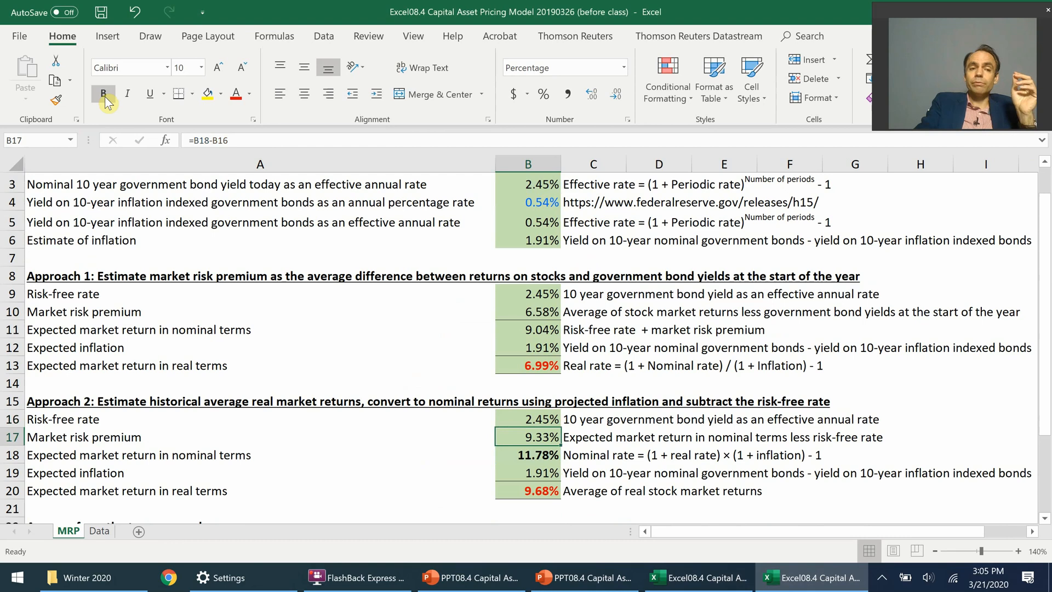
# Step: Make Approach 1's market risk premium in B10 bold and give both premium cells, B10 and B17, a light red fill
pyautogui.click(533, 311)
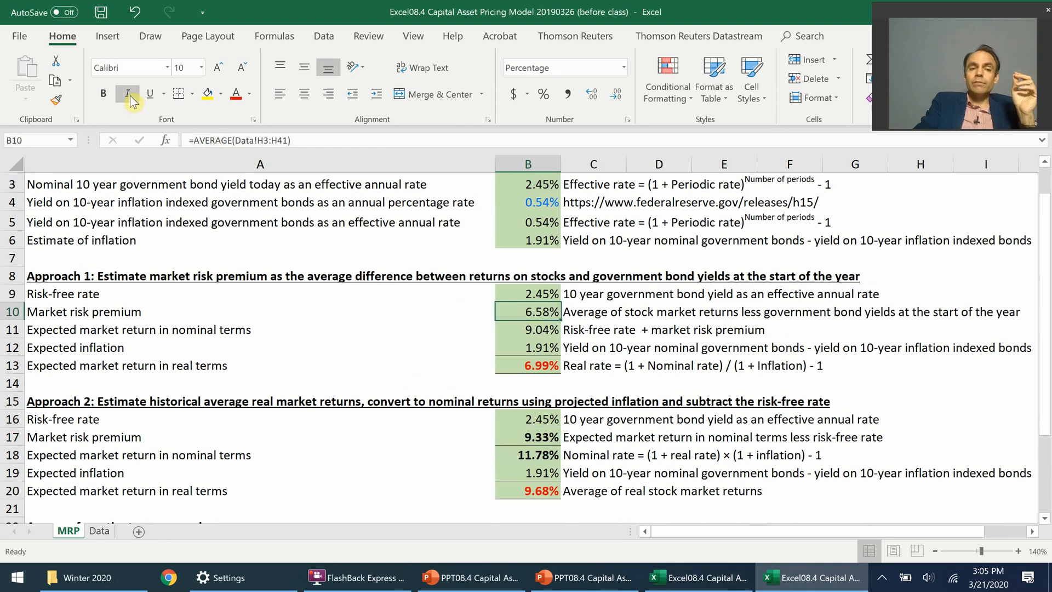
pyautogui.click(103, 94)
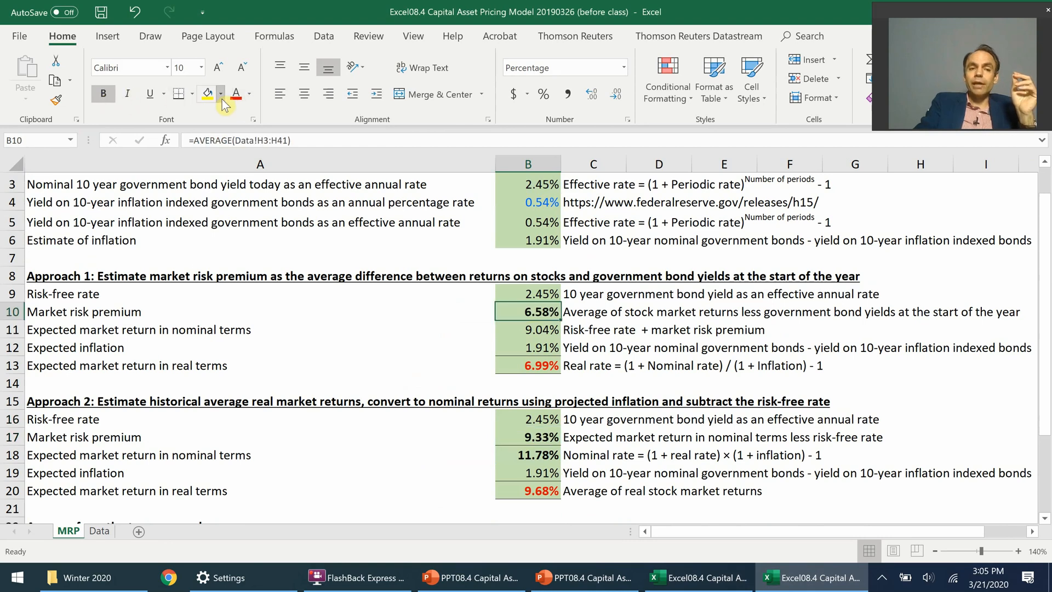
pyautogui.click(222, 95)
pyautogui.click(254, 145)
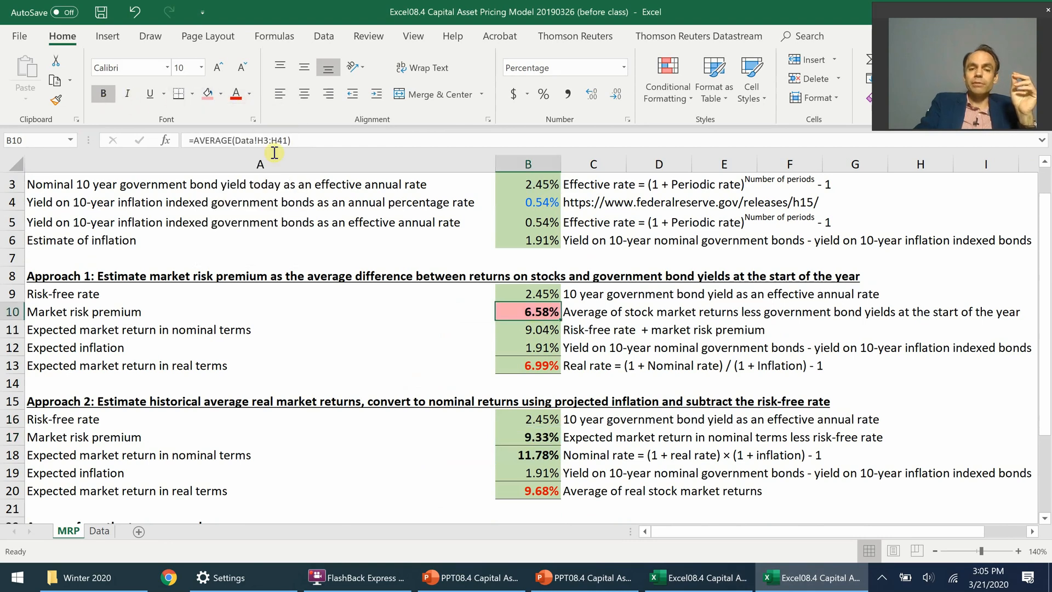
pyautogui.click(537, 438)
pyautogui.click(208, 93)
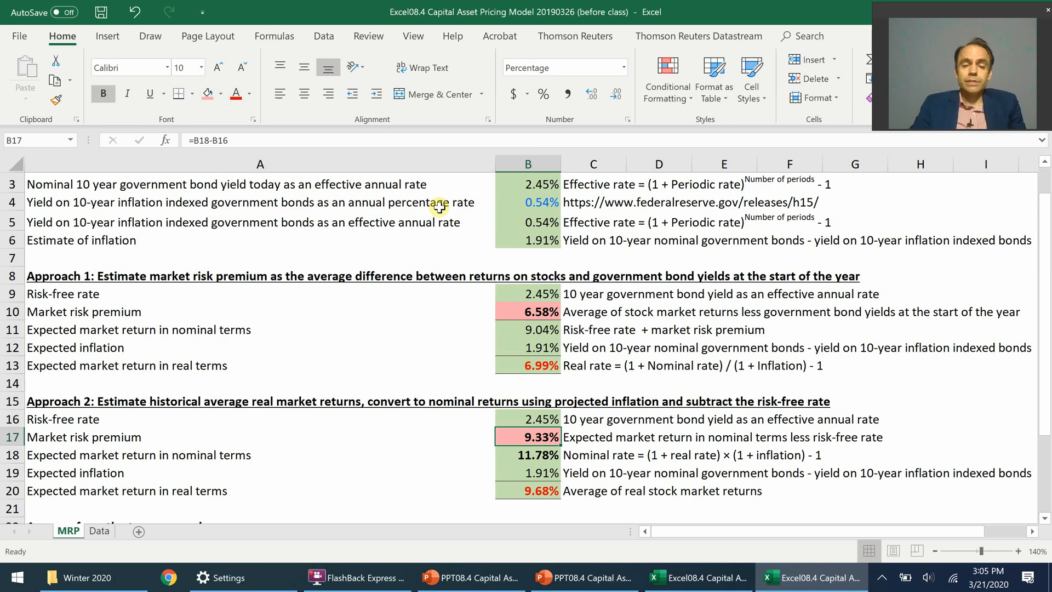
# Step: Link the risk-free rate of the two-approach average in cell B23 to the effective annual nominal bond yield with =B3
pyautogui.moveTo(1047, 356); pyautogui.dragTo(1046, 439)
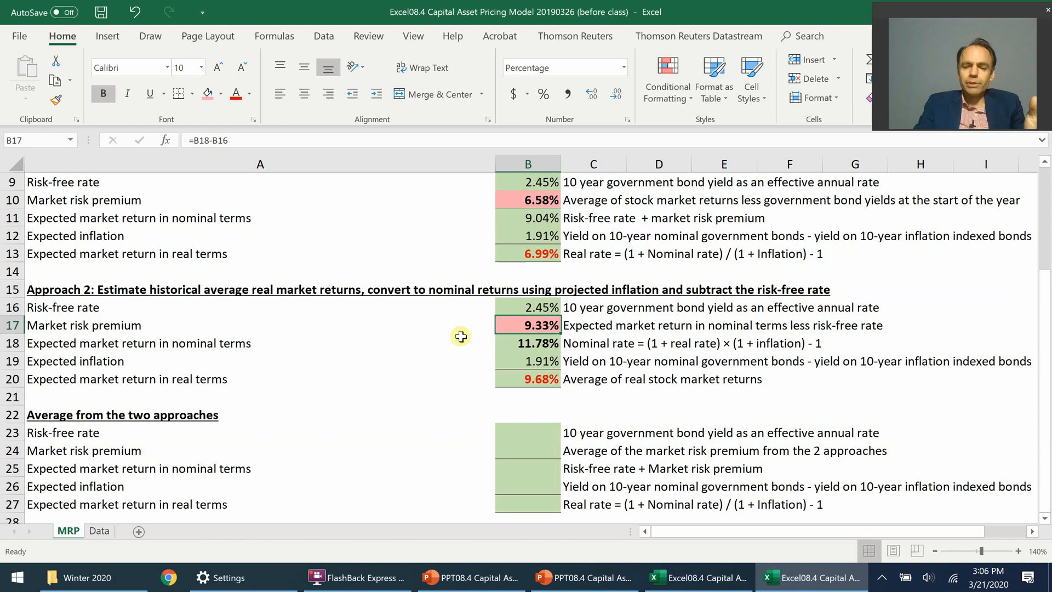
pyautogui.click(538, 433)
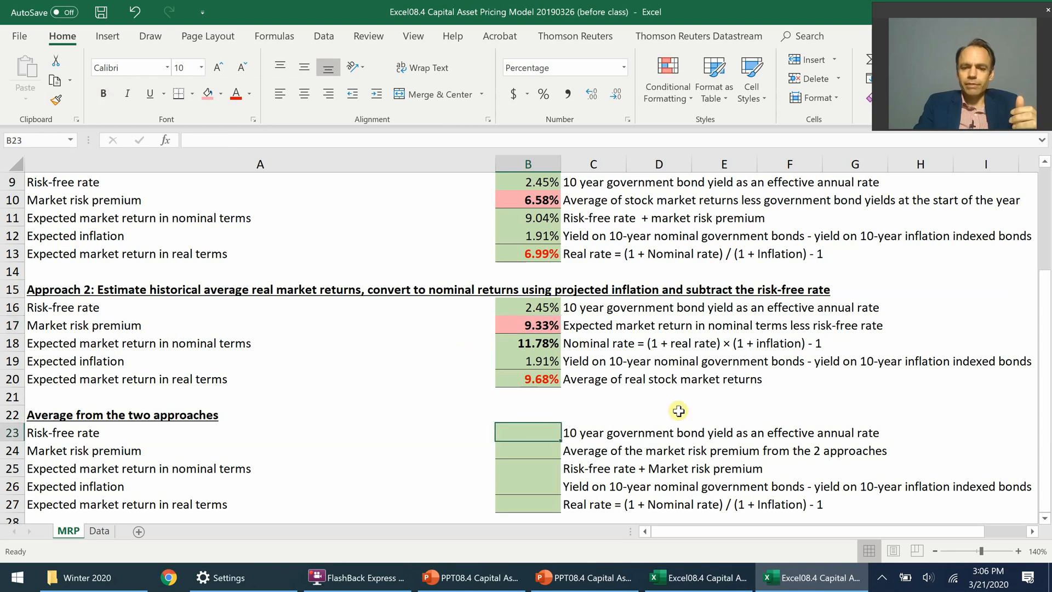
pyautogui.write('=')
pyautogui.moveTo(1047, 327); pyautogui.dragTo(1047, 289)
pyautogui.scroll(1, 603, 203)
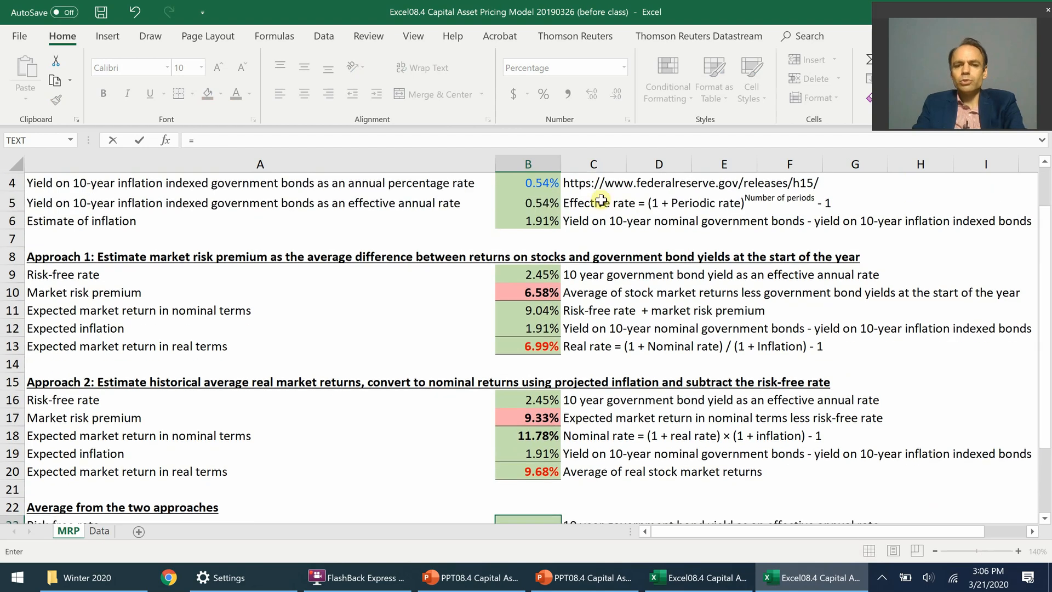
pyautogui.scroll(1, 601, 200)
pyautogui.click(528, 219)
pyautogui.press('Return')
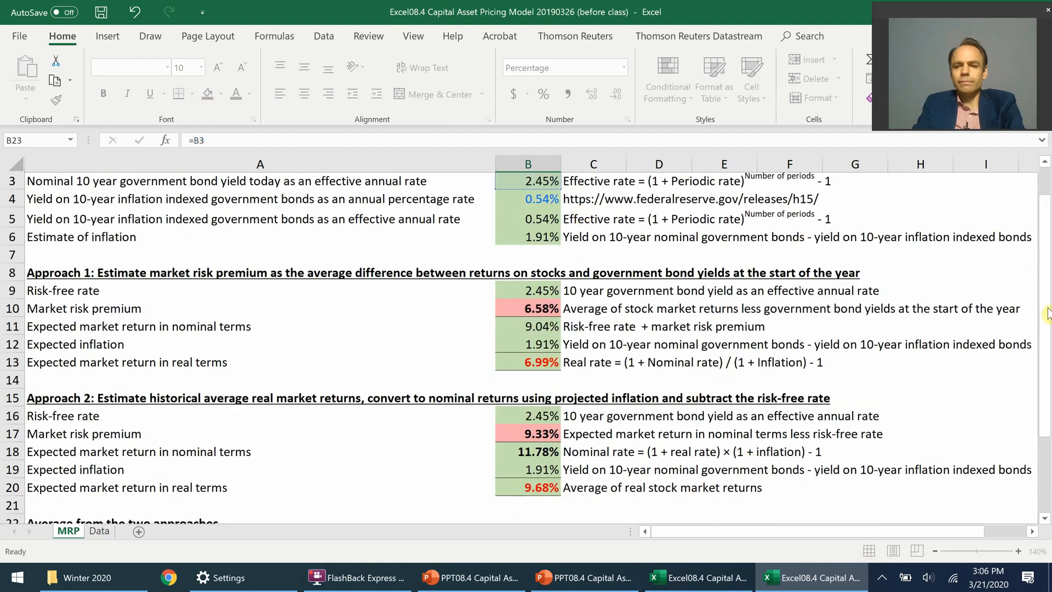
# Step: Calculate the average market risk premium from the two approaches in cell B24 with =AVERAGE(B10,B17)
pyautogui.scroll(-2, 680, 378)
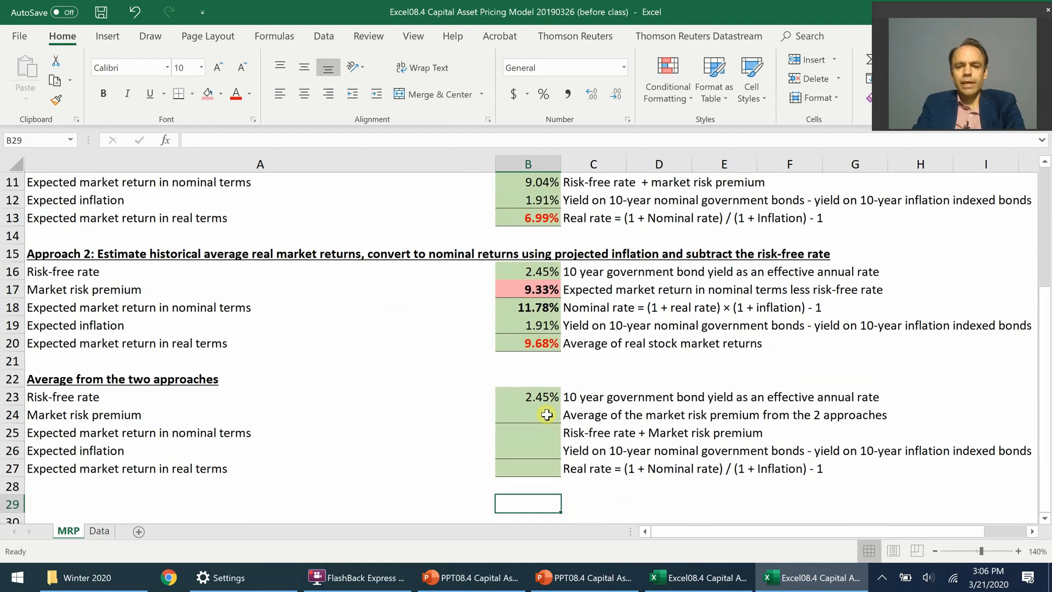
pyautogui.write('=average(')
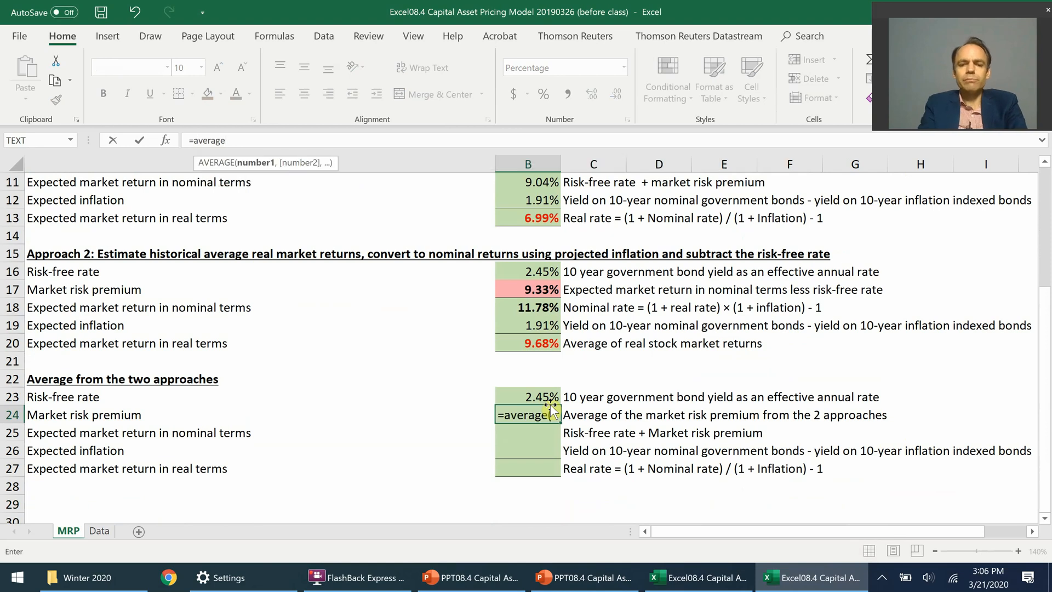
pyautogui.moveTo(1044, 395); pyautogui.dragTo(1041, 383)
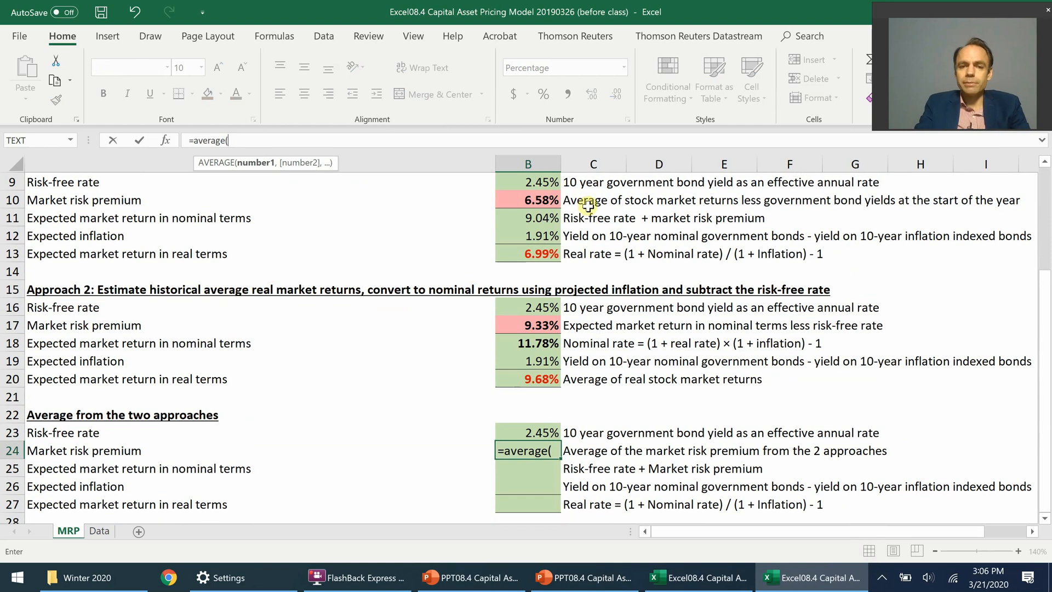
pyautogui.click(551, 197)
pyautogui.write(',')
pyautogui.click(542, 325)
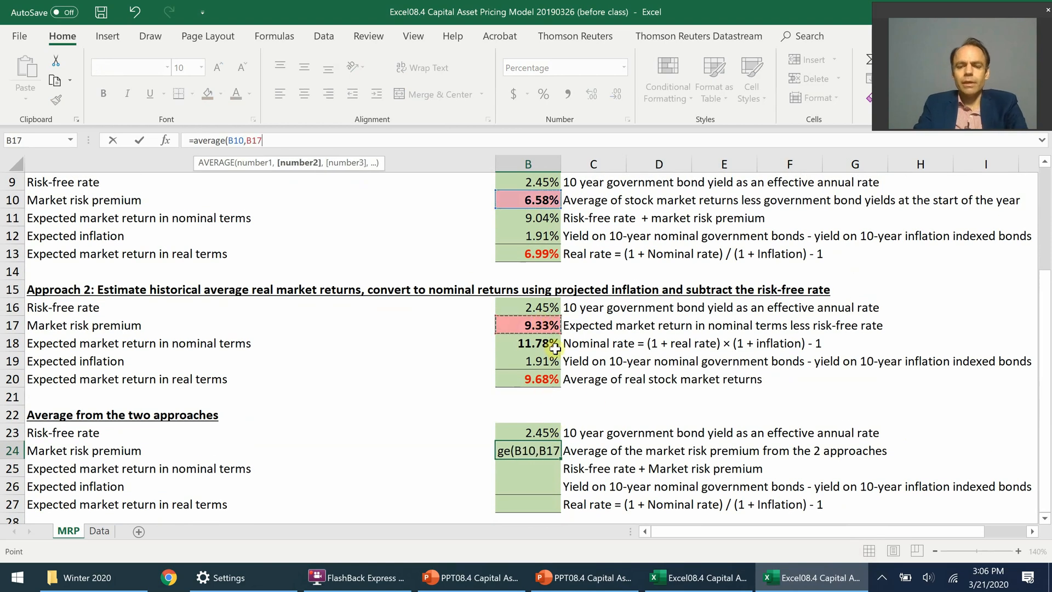
pyautogui.write(')')
pyautogui.hotkey('ctrl', 'Return')
# Step: Calculate the average section's expected nominal market return in cell B25 with =B23+B24 and make it bold
pyautogui.click(545, 471)
pyautogui.write('=')
pyautogui.click(540, 432)
pyautogui.write('+')
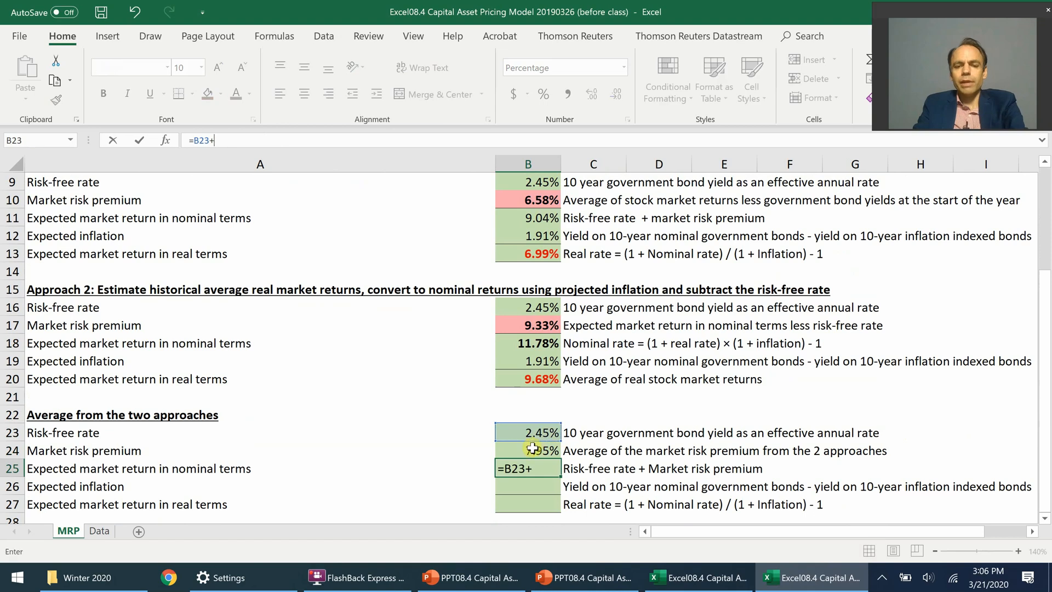
pyautogui.click(544, 451)
pyautogui.hotkey('ctrl', 'Return')
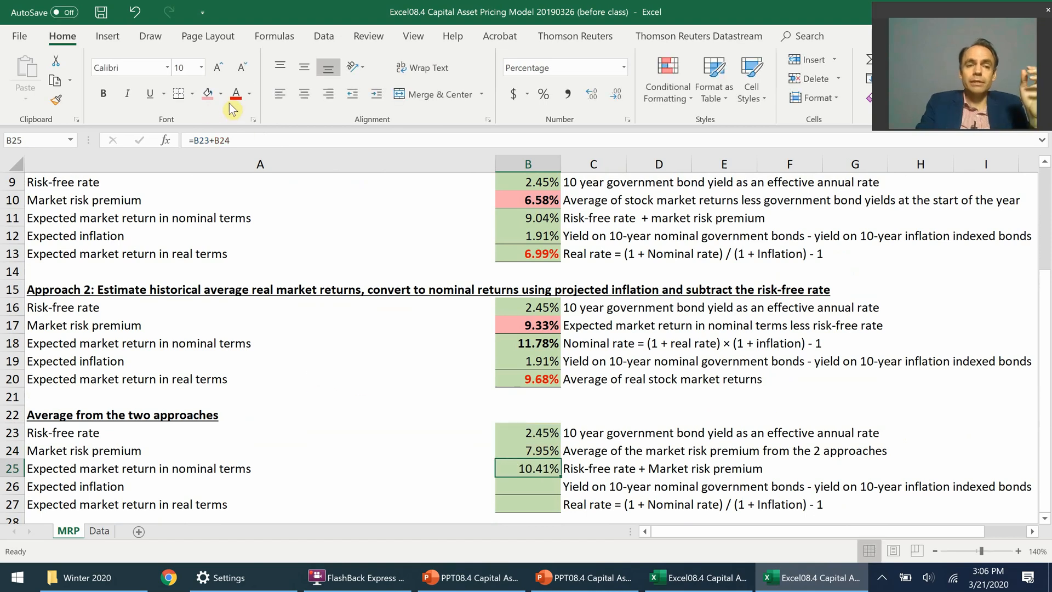
pyautogui.click(103, 94)
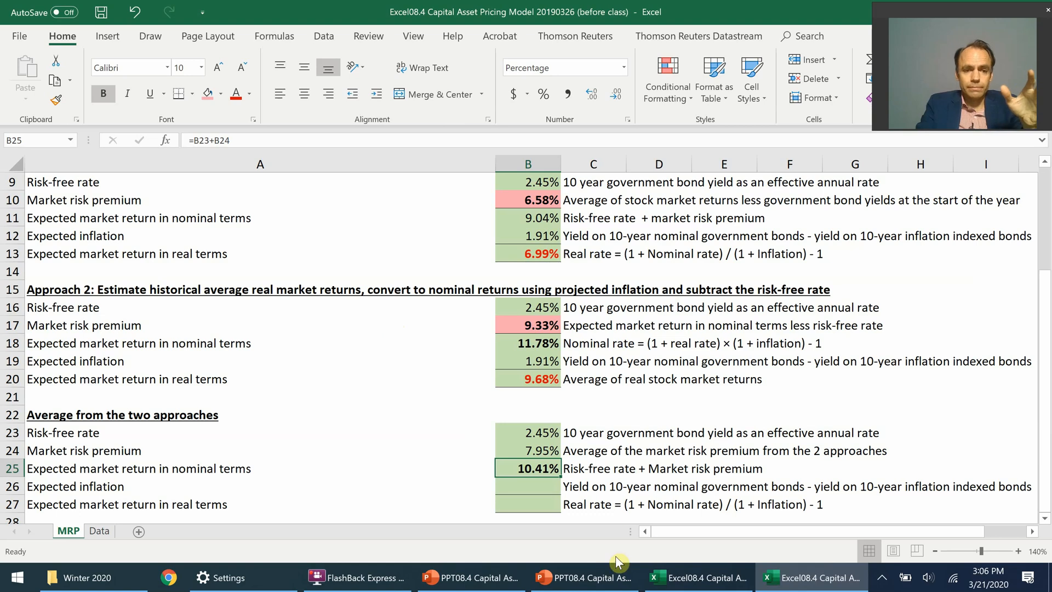
# Step: Link the average section's expected inflation in cell B26 to the inflation estimate with =B6
pyautogui.click(553, 492)
pyautogui.write('=')
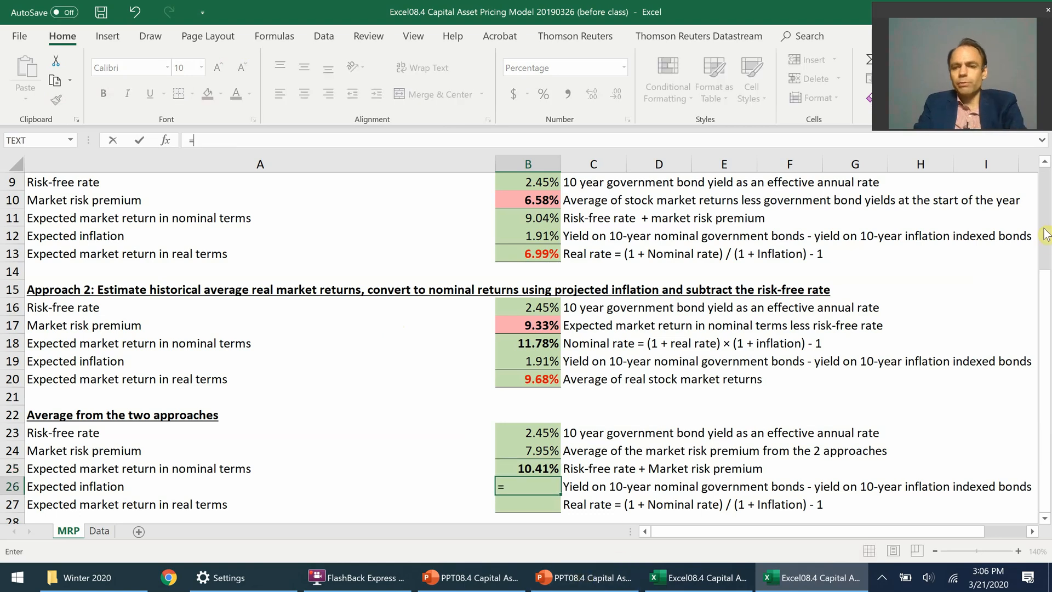
pyautogui.scroll(3, 1043, 282)
pyautogui.click(542, 270)
pyautogui.hotkey('ctrl', 'Return')
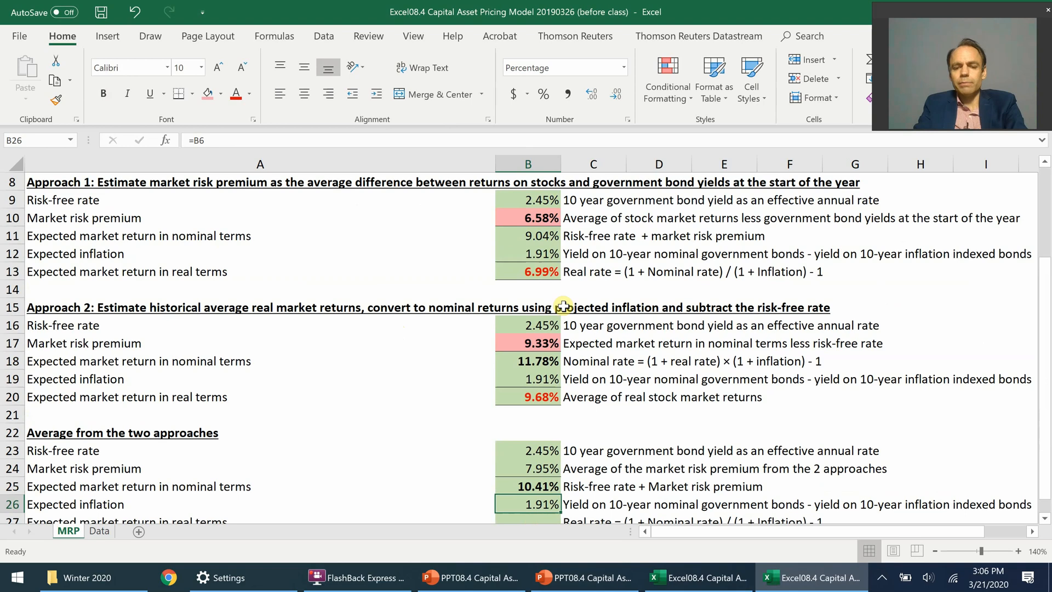
# Step: Calculate the average section's expected real market return in cell B27 with =(1+B25)/(1+B26)-1 and make it bold
pyautogui.press('Return')
pyautogui.write('=(1+')
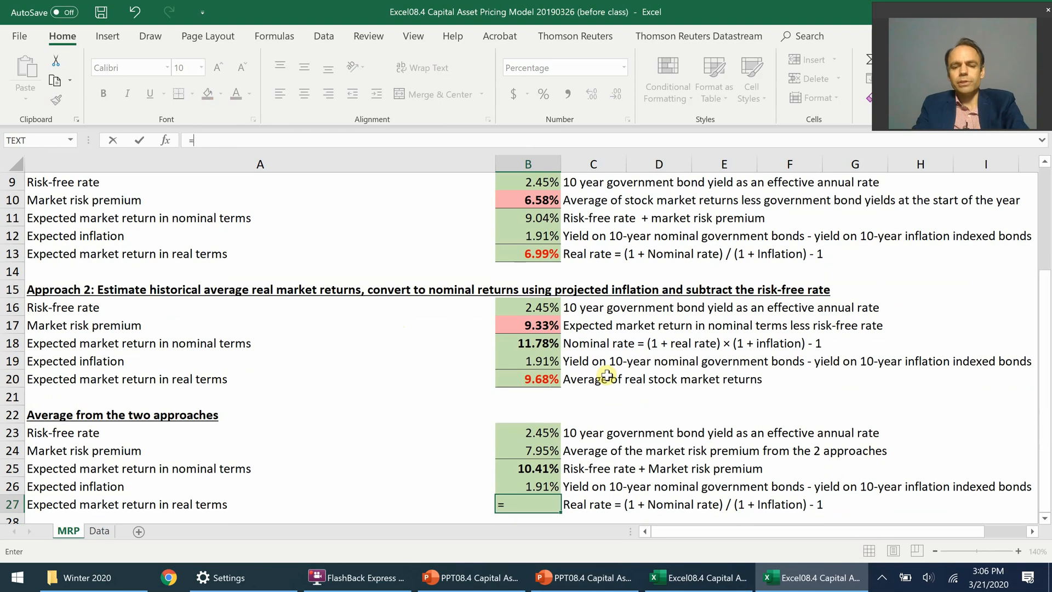
pyautogui.click(525, 468)
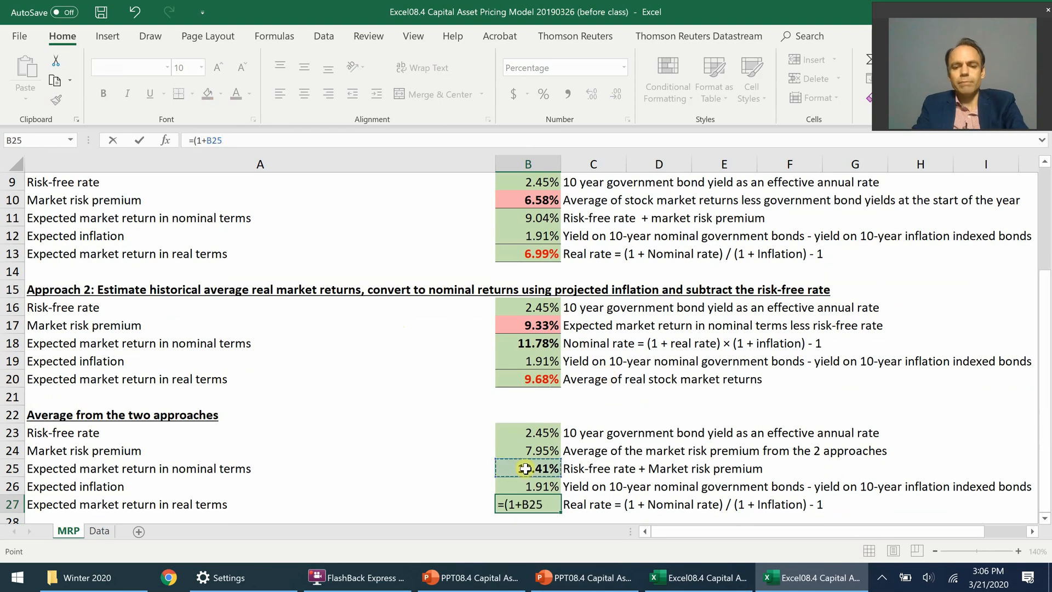
pyautogui.write(')/(1+')
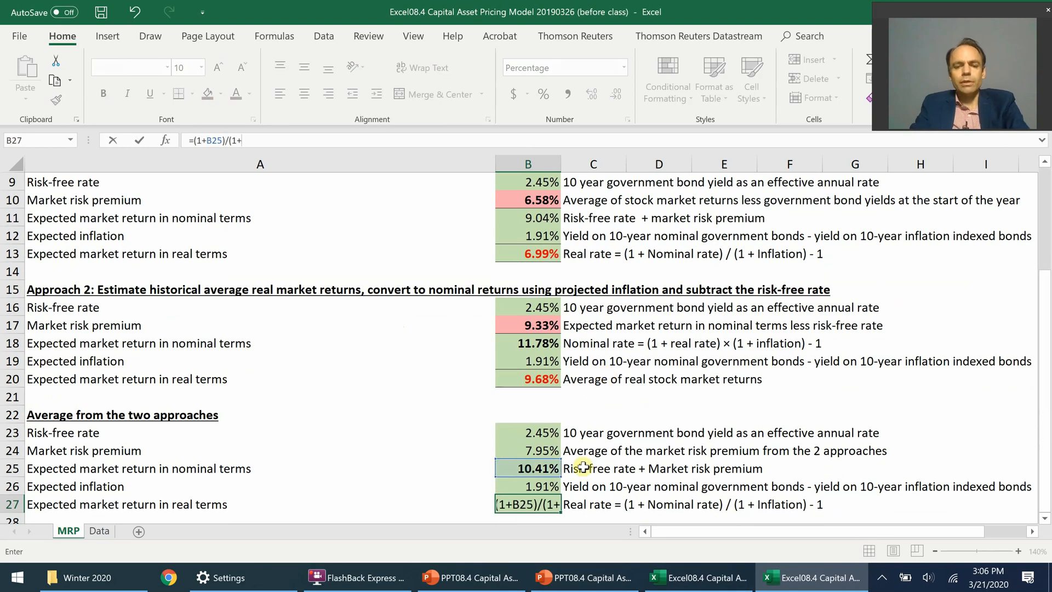
pyautogui.click(547, 484)
pyautogui.write(')-1')
pyautogui.hotkey('ctrl', 'Return')
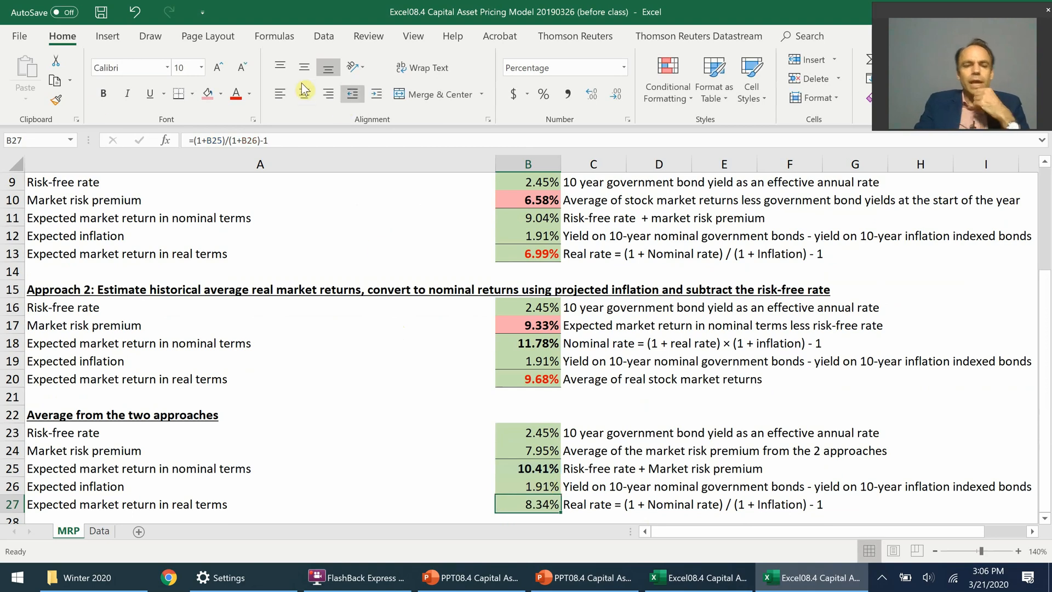
pyautogui.click(103, 94)
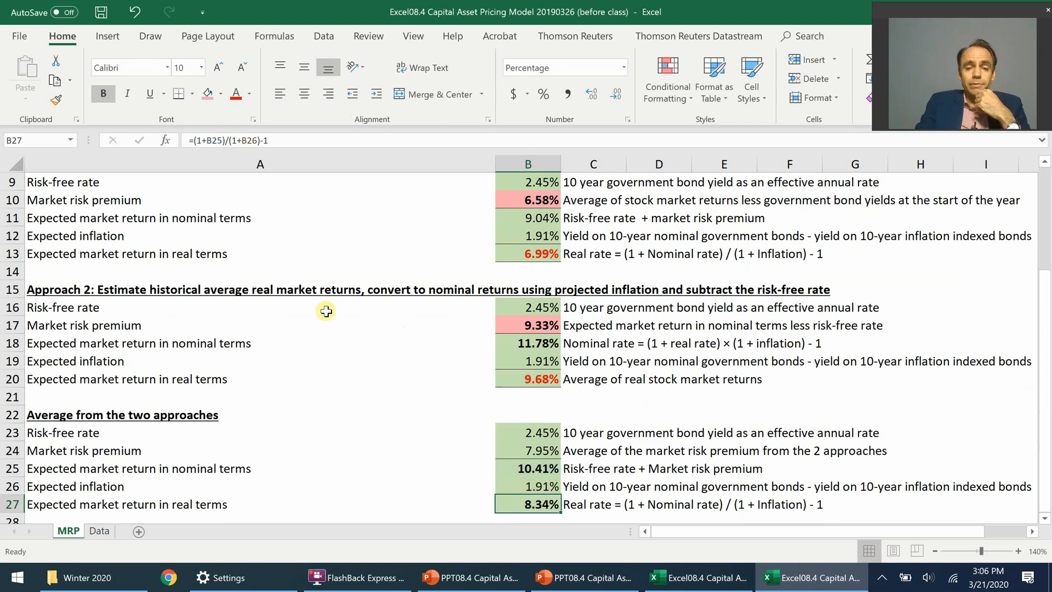
# Step: Switch to the after-class PowerPoint deck and review the two approaches' results on slide 13, "Market risk premium (6): Comparison"
pyautogui.click(465, 570)
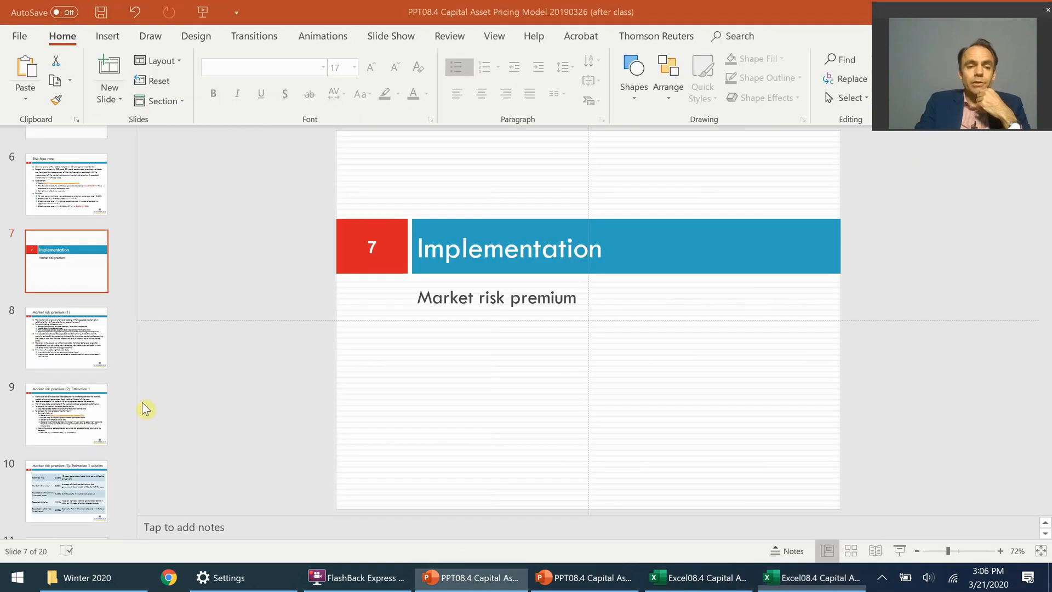
pyautogui.moveTo(131, 294); pyautogui.dragTo(130, 356)
pyautogui.click(84, 281)
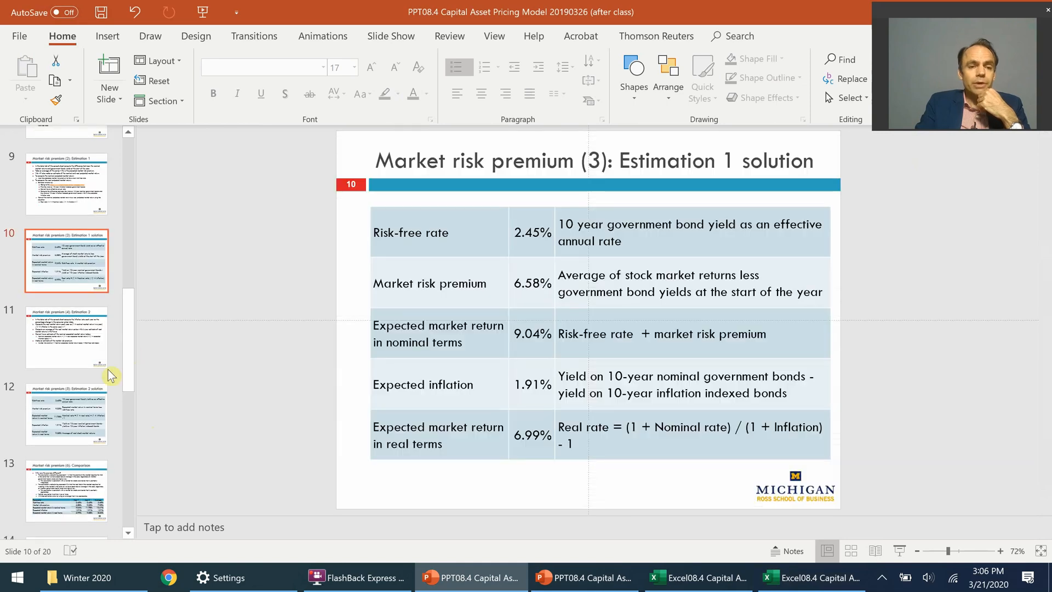
pyautogui.click(77, 497)
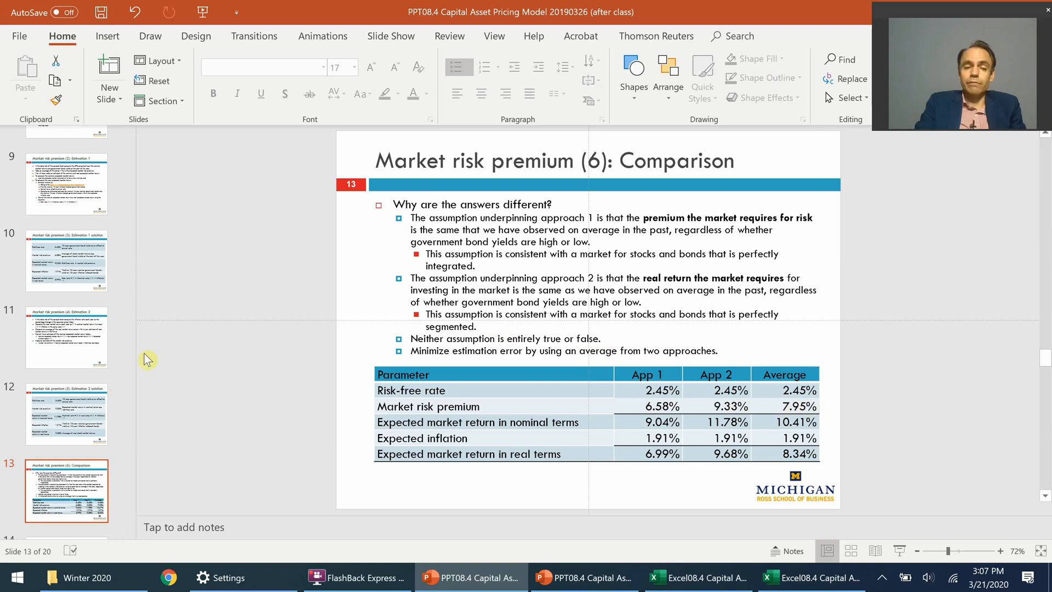
pyautogui.scroll(-1, 131, 356)
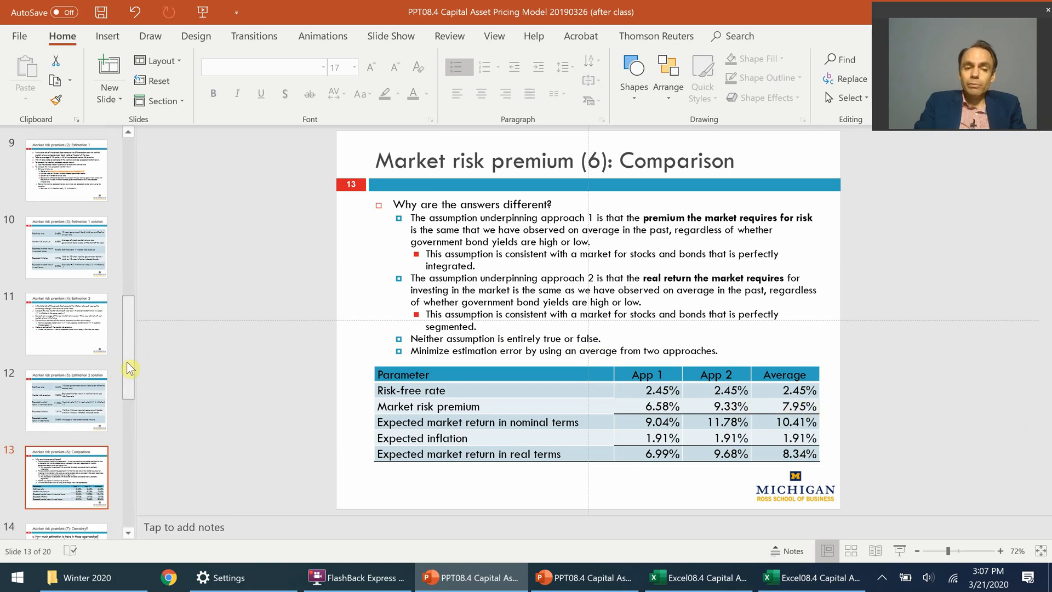
pyautogui.scroll(-3, 130, 368)
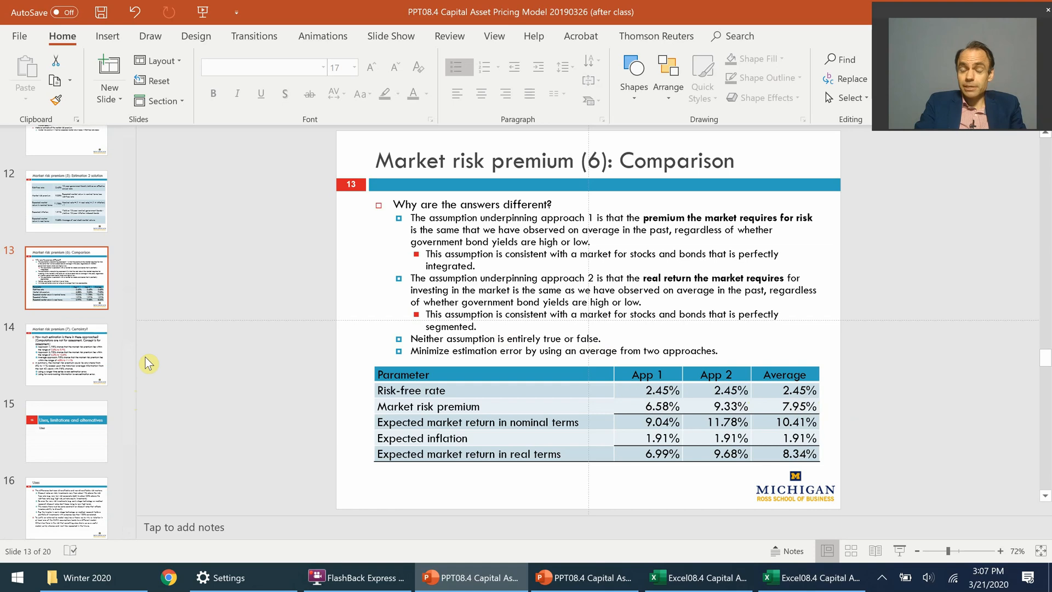